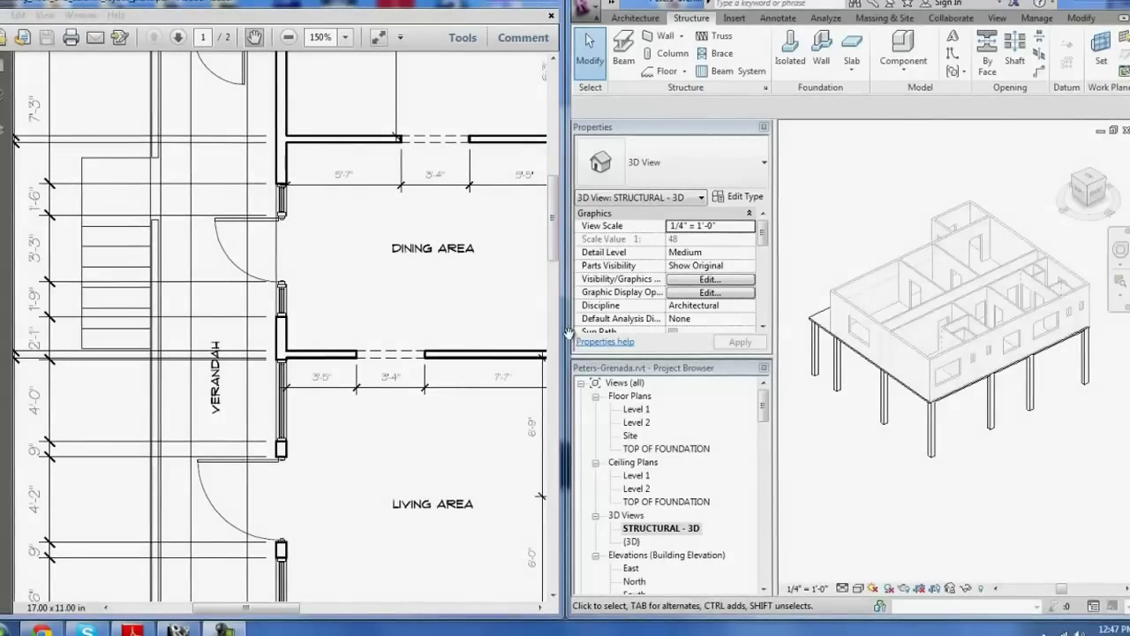
Step: Start the Isolated footing tool in Multiple, At Columns placement mode
drag(468, 309, 327, 323)
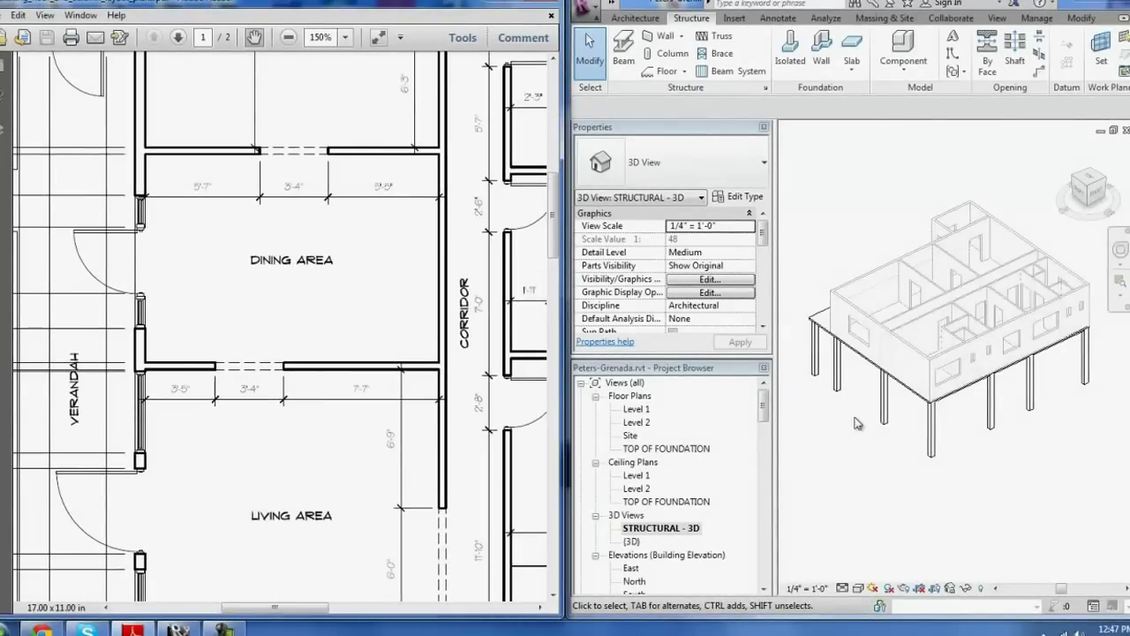
click(880, 432)
scroll(880, 432, down, 2)
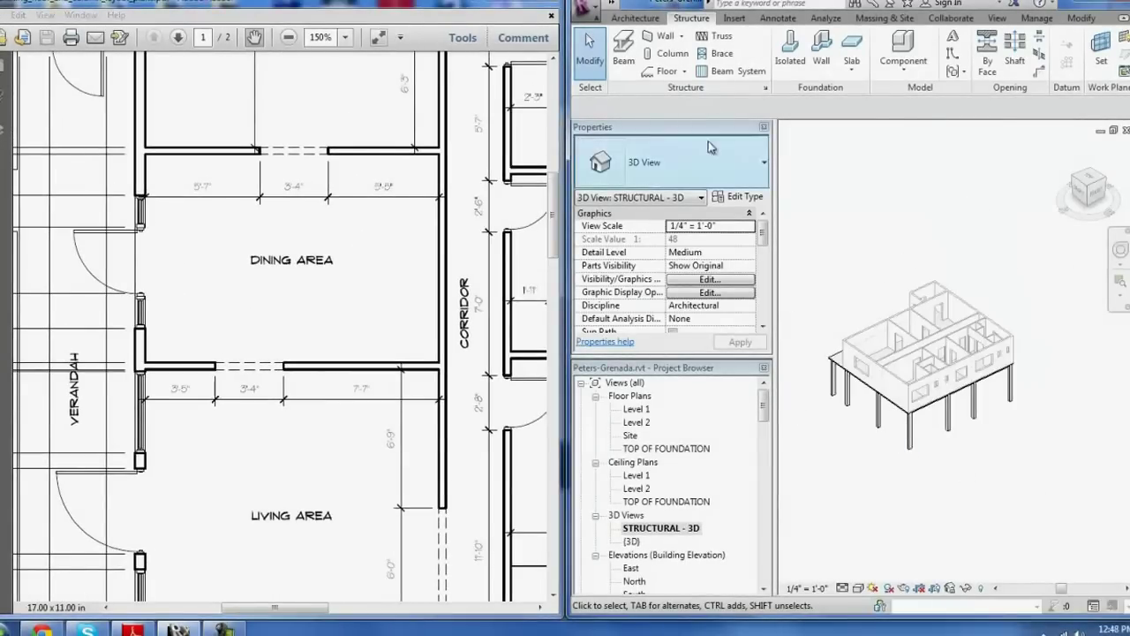
click(793, 63)
click(1038, 89)
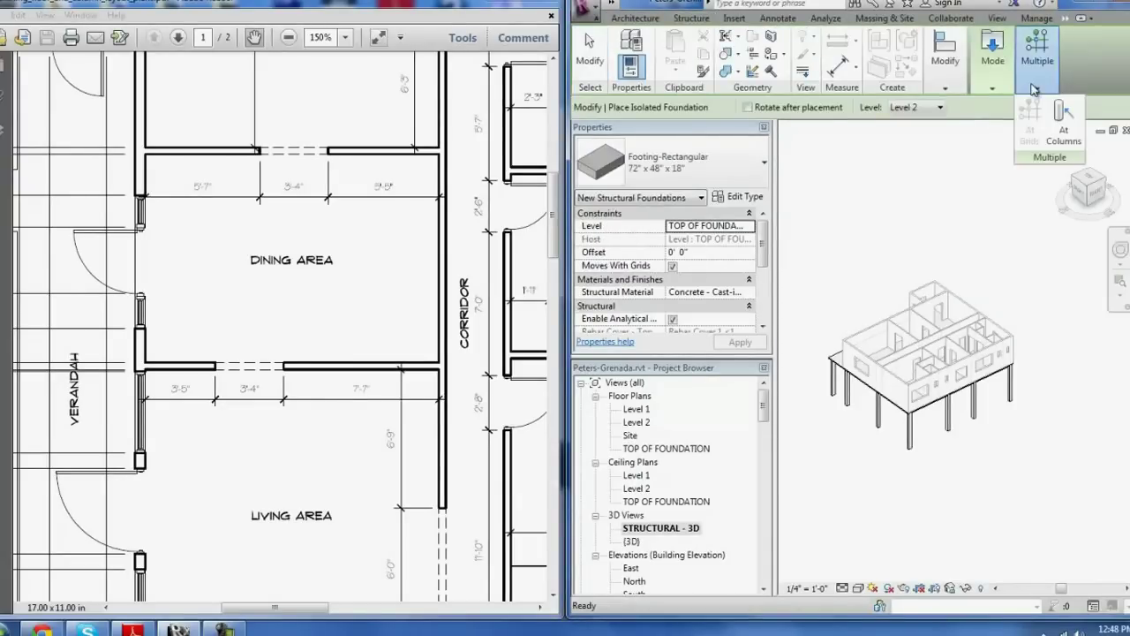
click(1060, 119)
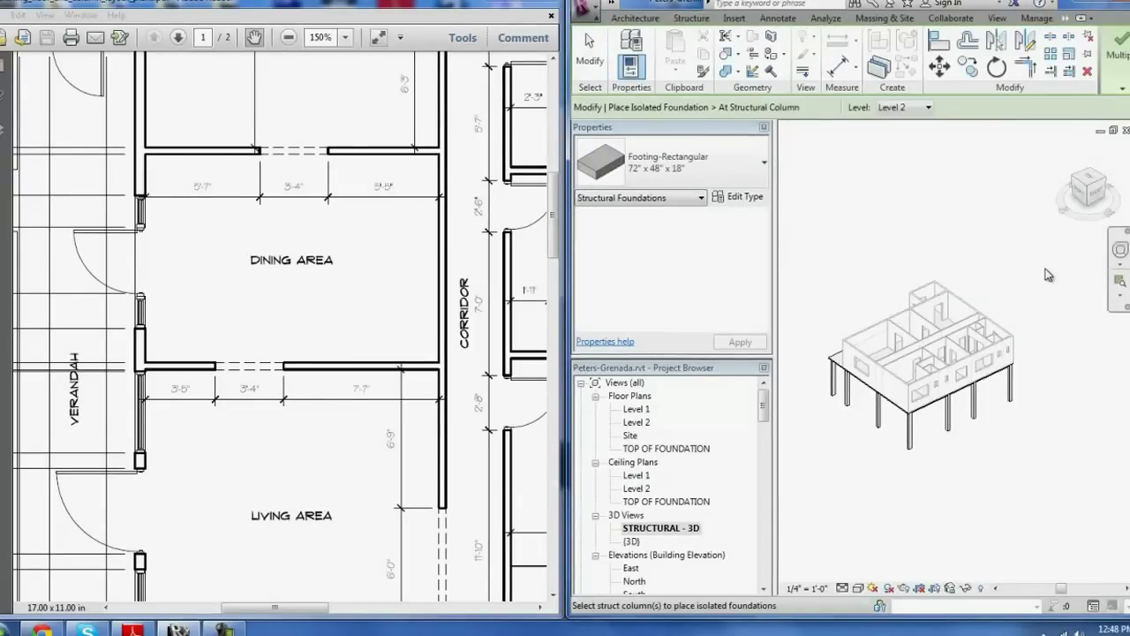
click(688, 185)
click(680, 221)
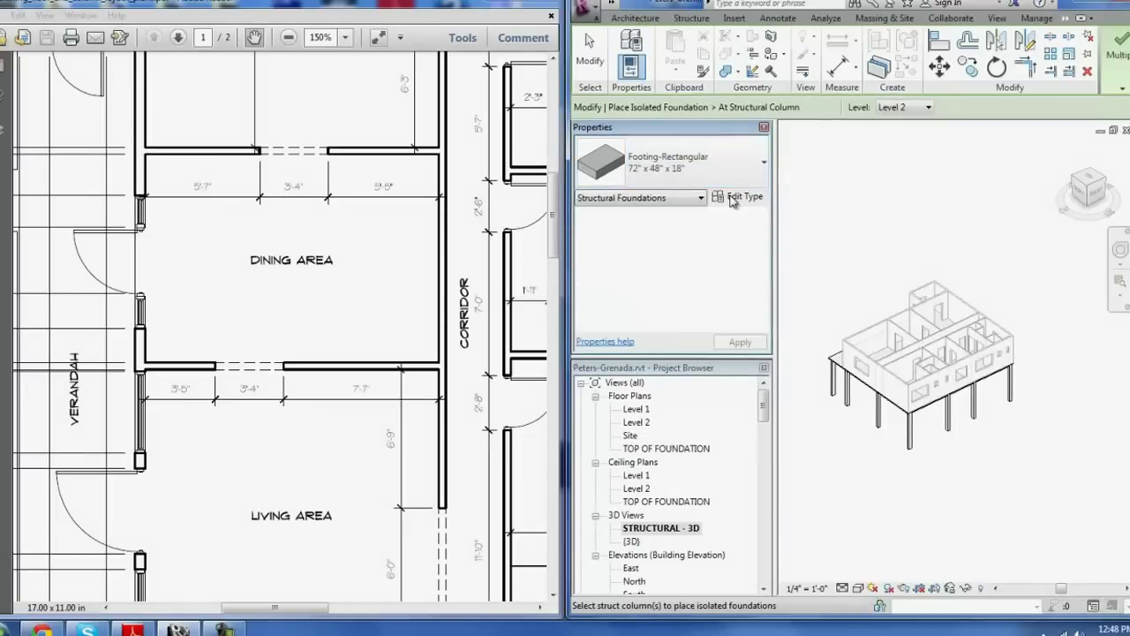
Step: Duplicate the footing type as 30"x30"x12", 2'6" wide and long, 1'0" thick
click(745, 198)
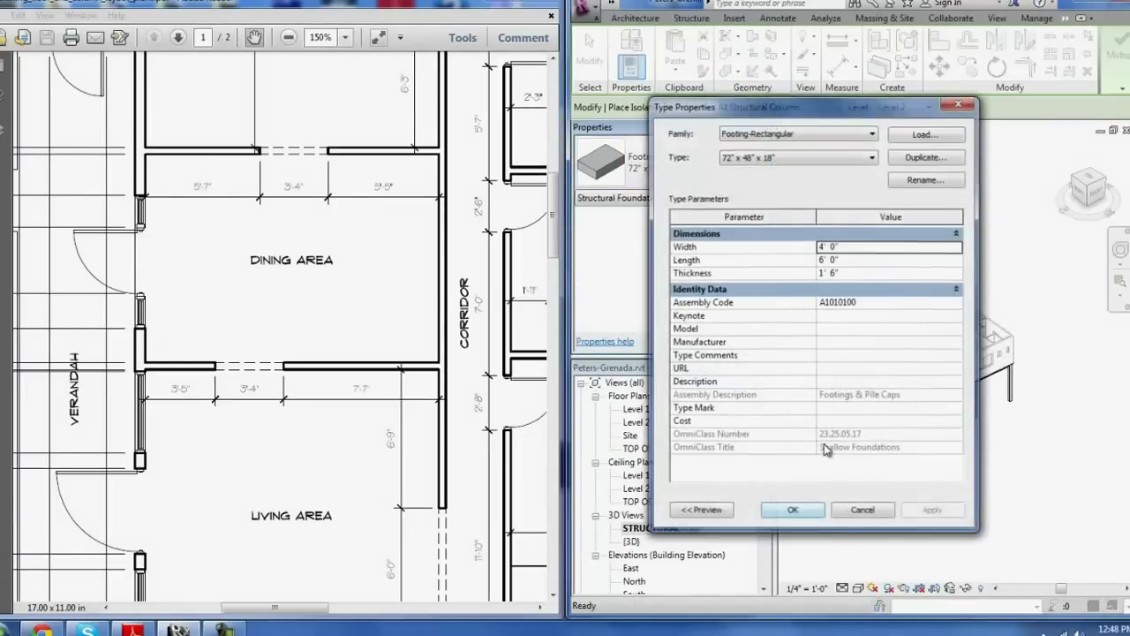
click(926, 155)
text(3)
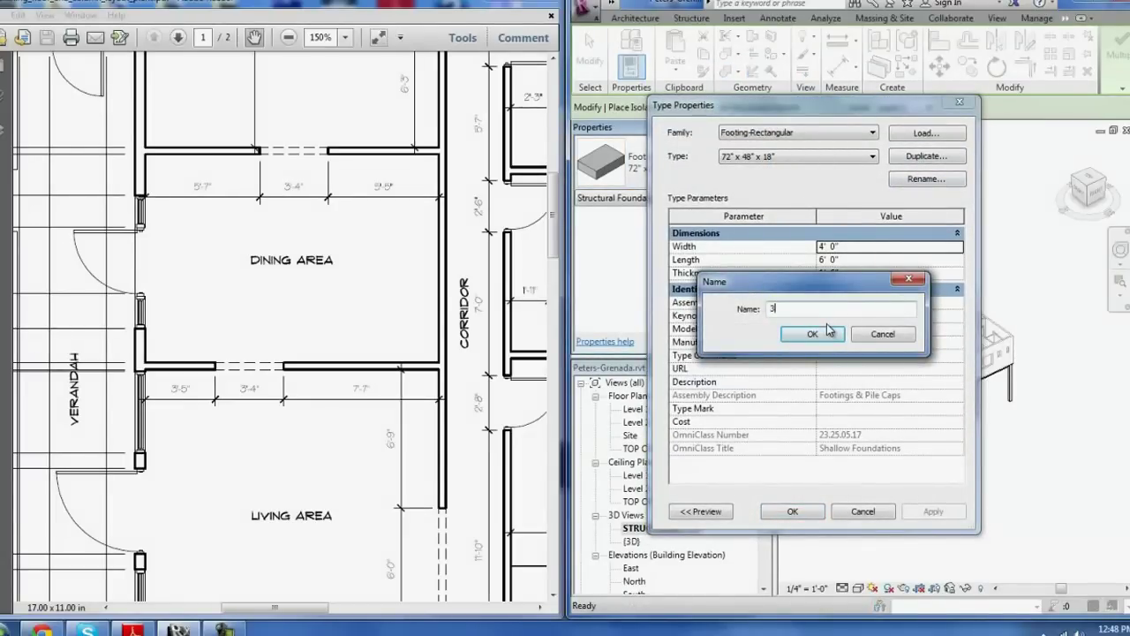
text(0"x2)
key(BackSpace)
text(30")
text(x30)
text(")
click(827, 332)
click(853, 270)
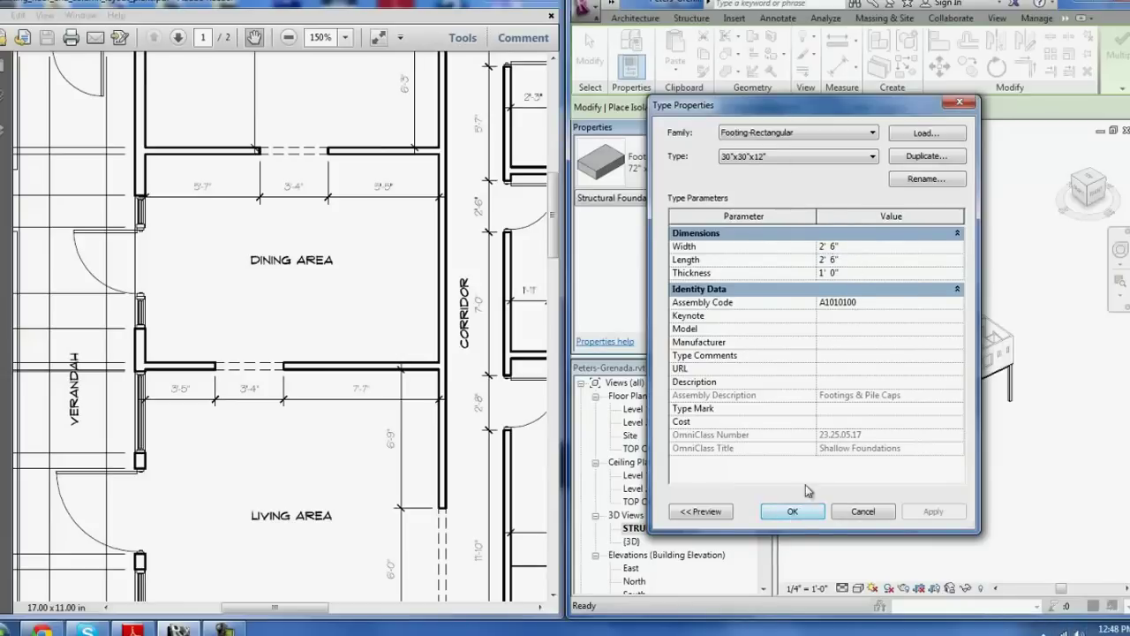
key(Return)
Step: Place footings under all selected columns at the TOP OF FOUNDATION level
drag(1070, 281, 838, 437)
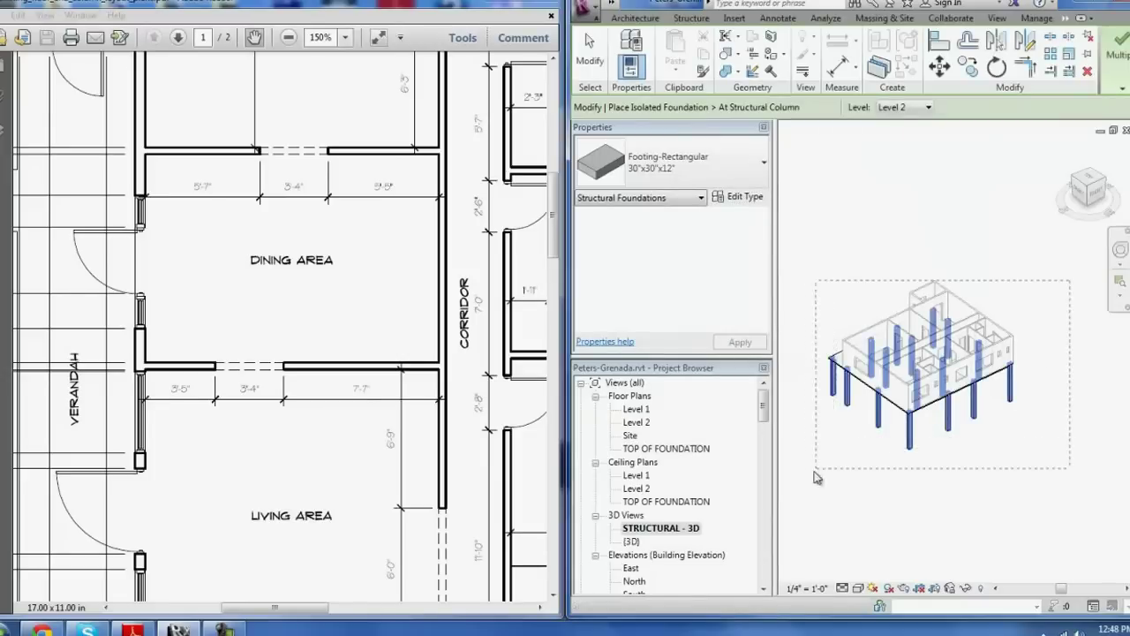
drag(817, 477, 806, 487)
click(906, 107)
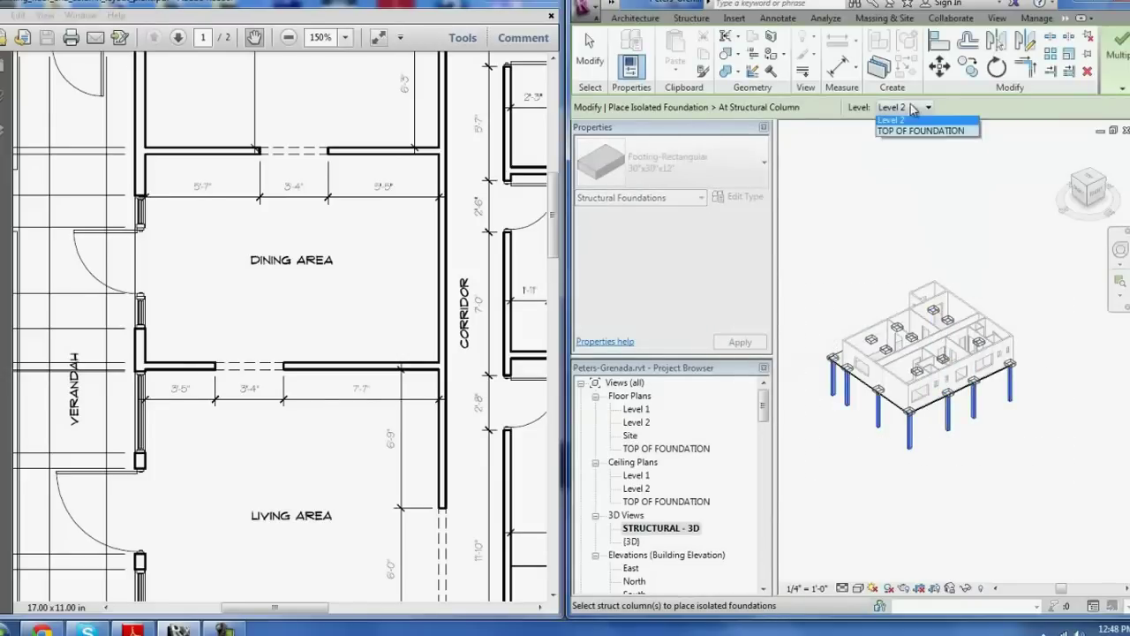
click(910, 151)
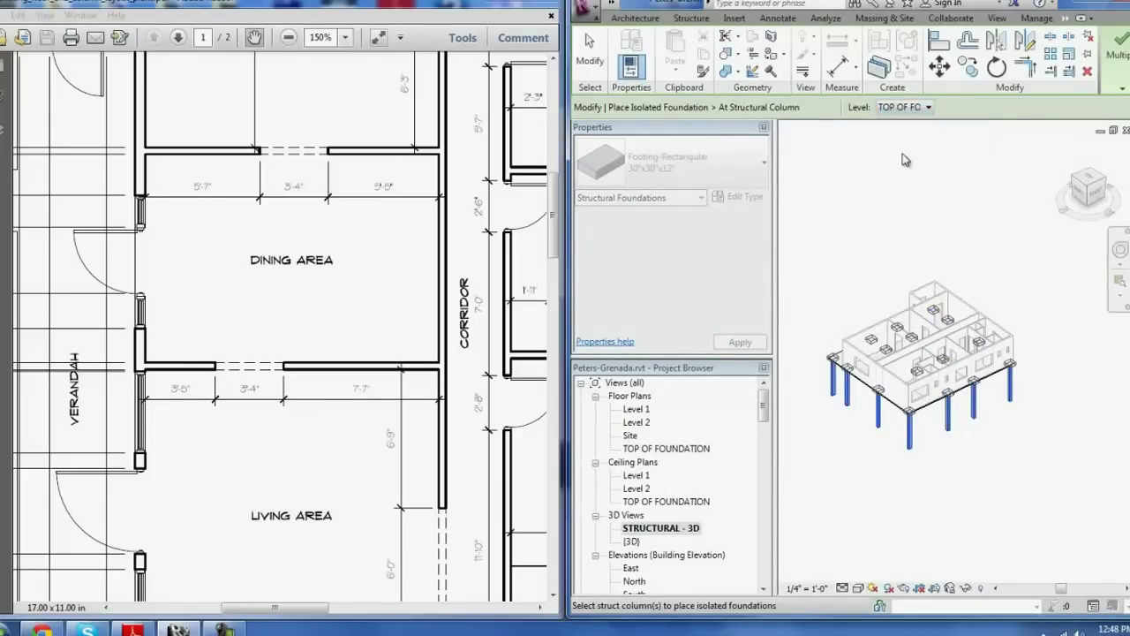
drag(1003, 262, 817, 468)
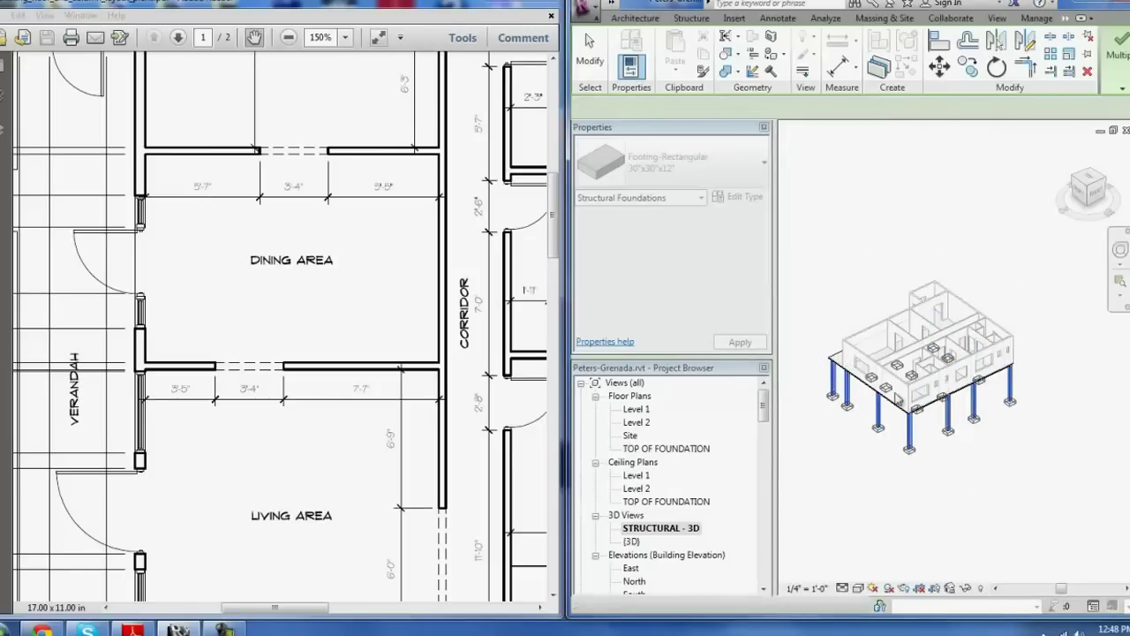
click(1106, 110)
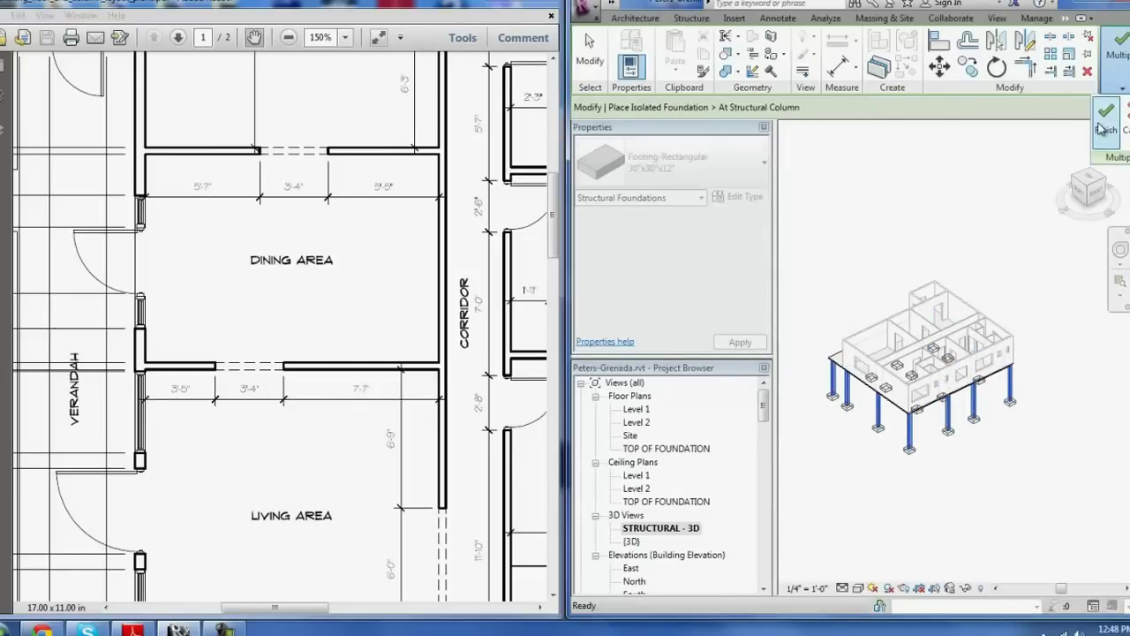
Step: Cancel the footing tool and select the leftover floating footing
right_click(936, 166)
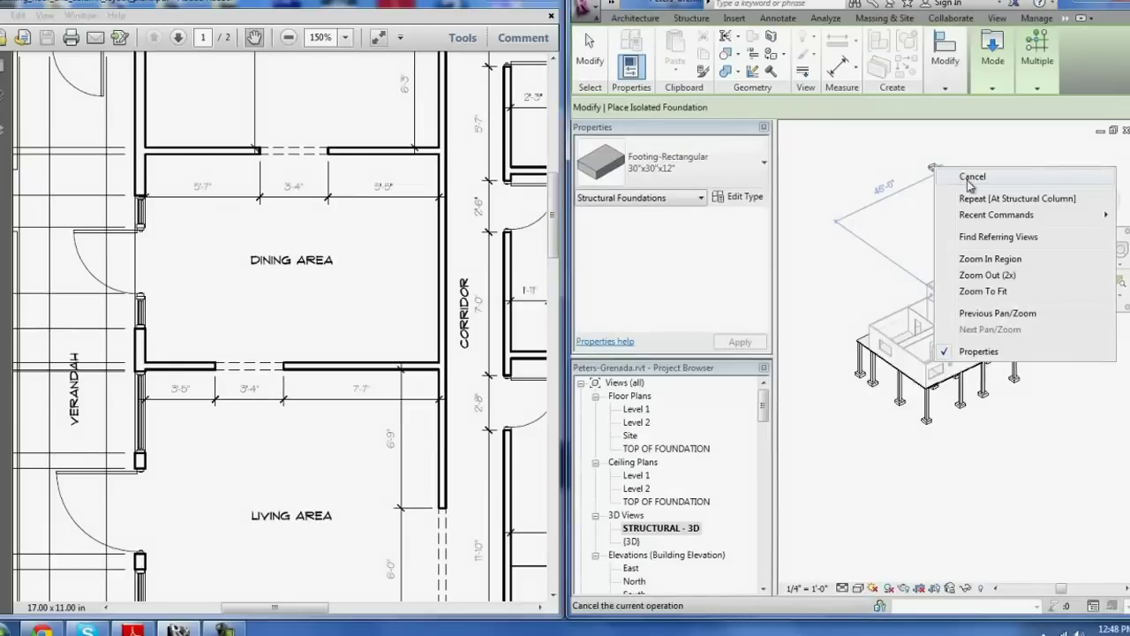
click(972, 176)
right_click(964, 177)
click(976, 186)
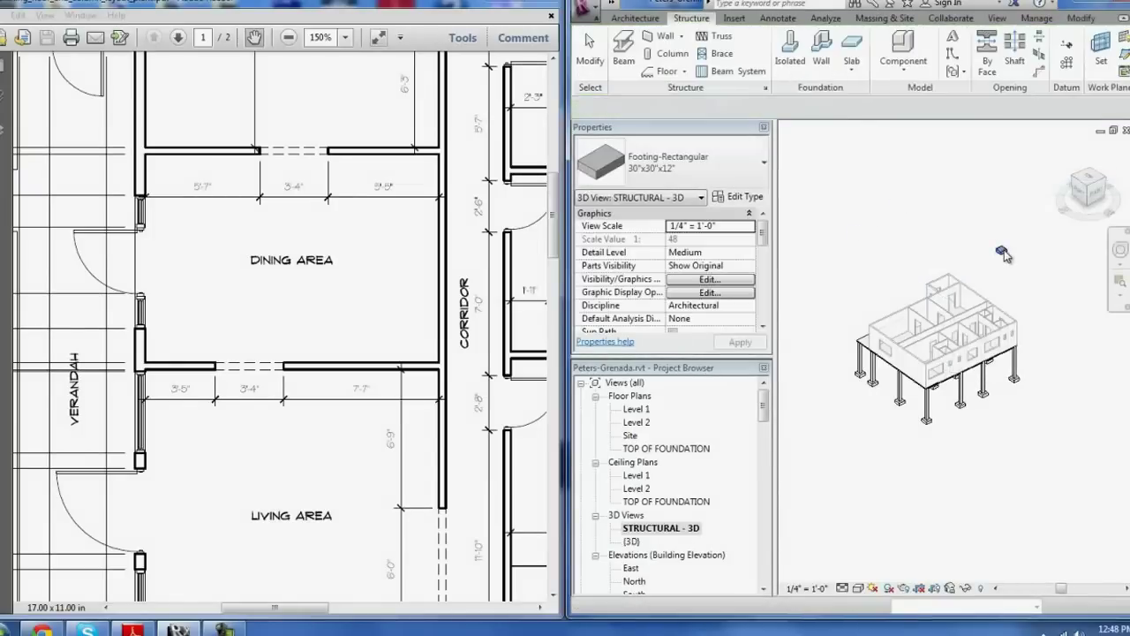
click(1005, 251)
Step: Delete the stray footing and orbit the 3D view to check the columns
key(Delete)
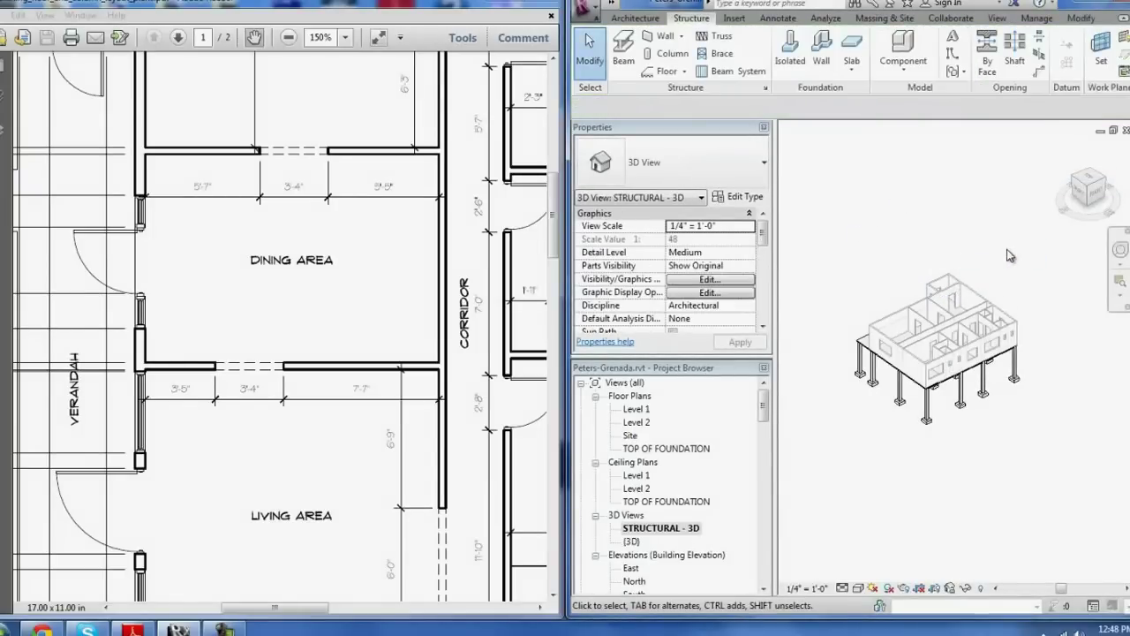
scroll(1009, 255, up, 1)
scroll(1010, 256, up, 2)
scroll(1010, 255, up, 2)
scroll(1010, 255, up, 2)
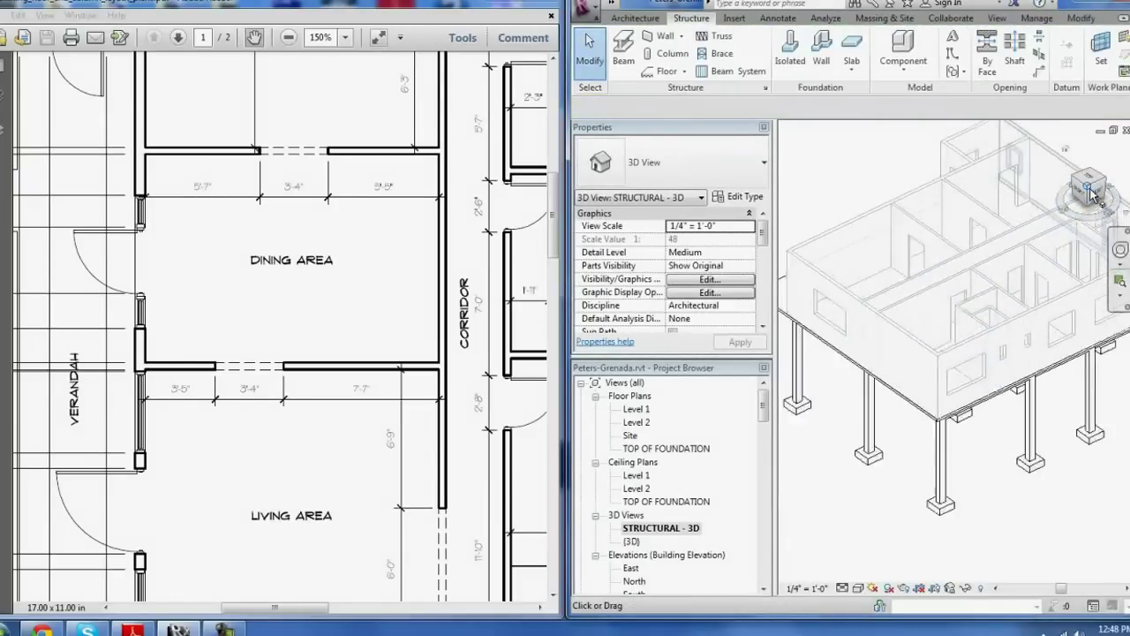
mouse_move(1093, 193)
mouse_down()
mouse_move(1017, 135)
mouse_move(939, 575)
mouse_move(883, 530)
mouse_up()
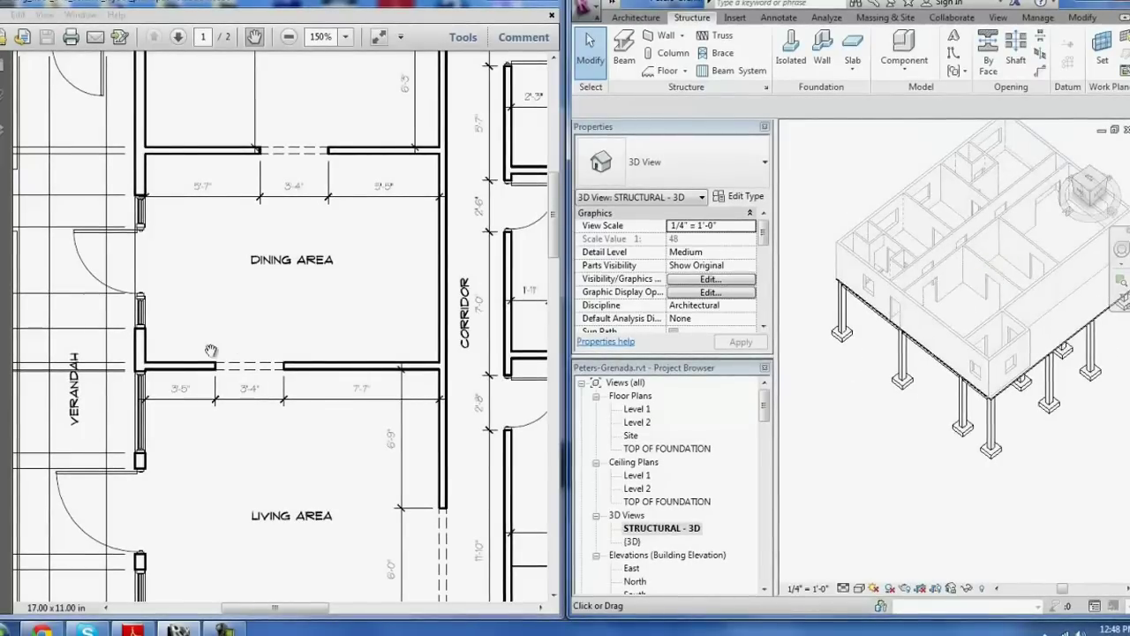
Step: Zoom the PDF plan out to 50% to show the whole floor plan sheet
drag(211, 350, 76, 250)
drag(245, 51, 286, 57)
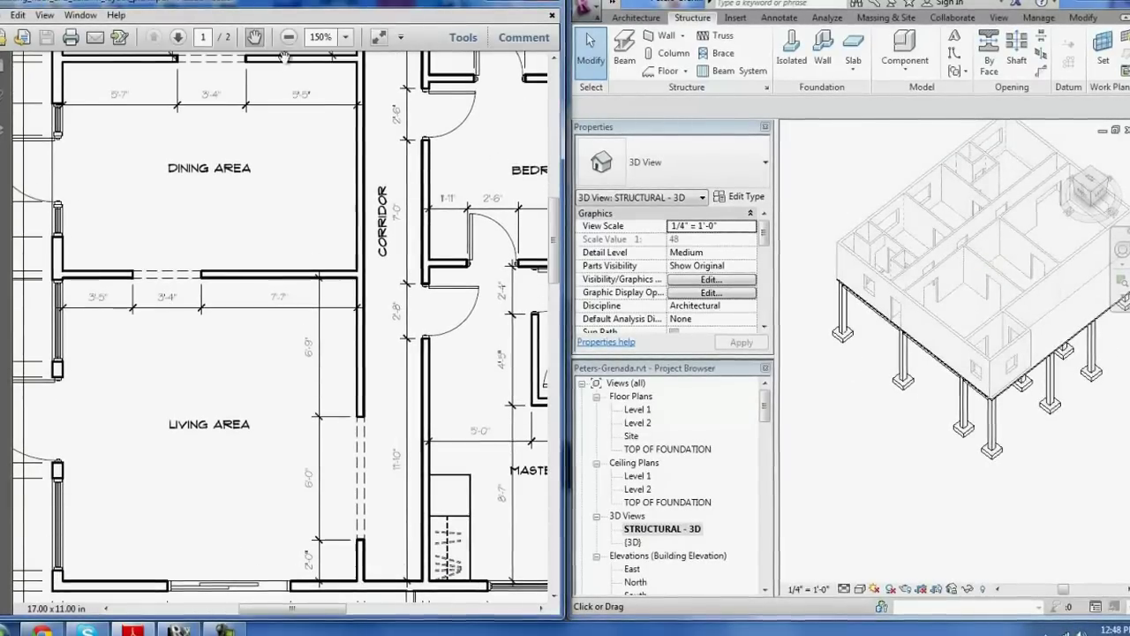
click(289, 36)
click(288, 36)
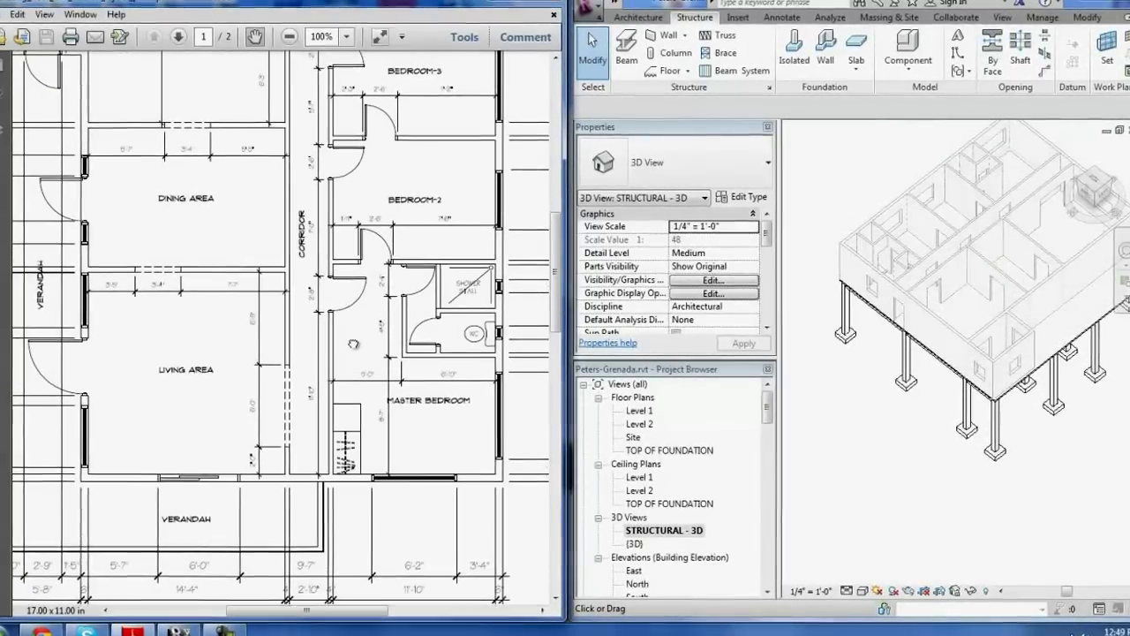
mouse_move(353, 344)
mouse_down()
mouse_move(323, 441)
mouse_move(380, 446)
mouse_up()
click(289, 35)
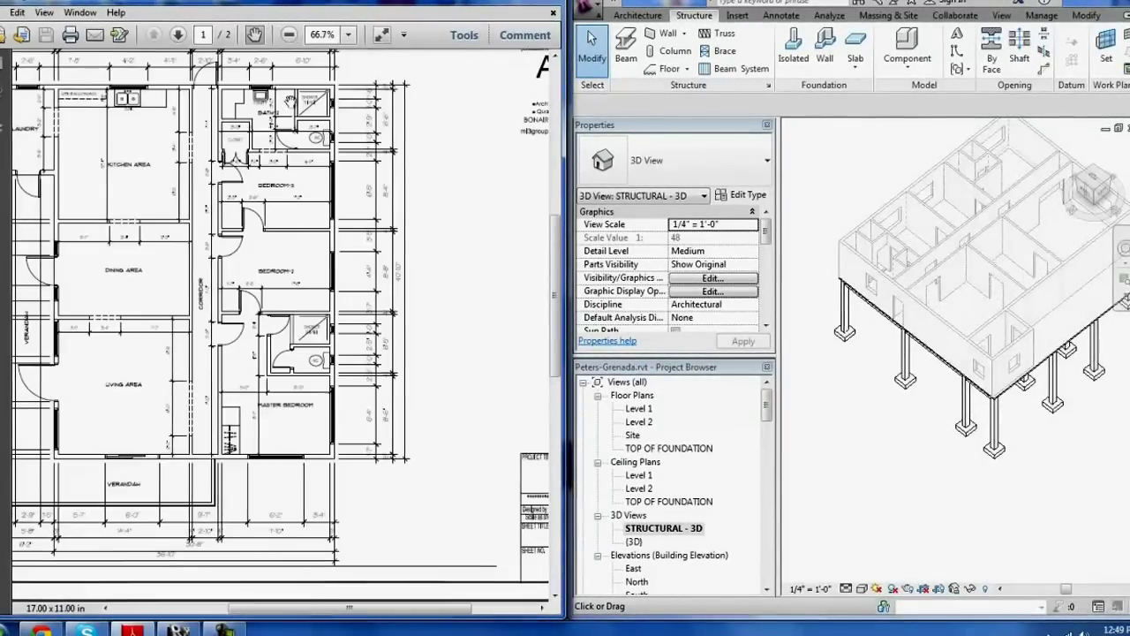
click(288, 35)
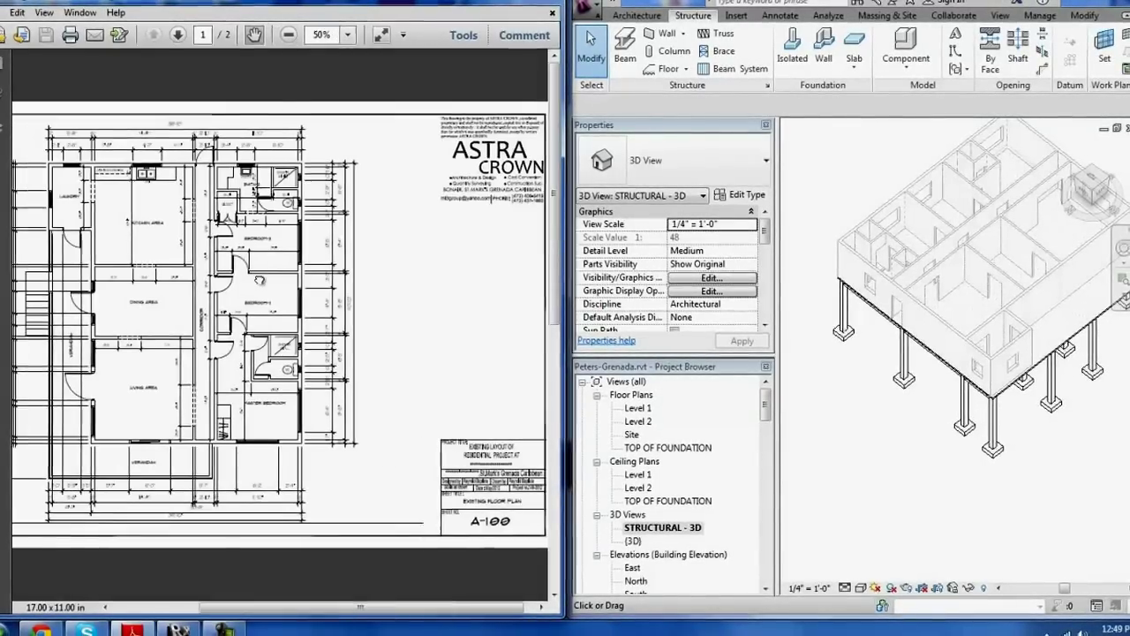
drag(260, 281, 274, 284)
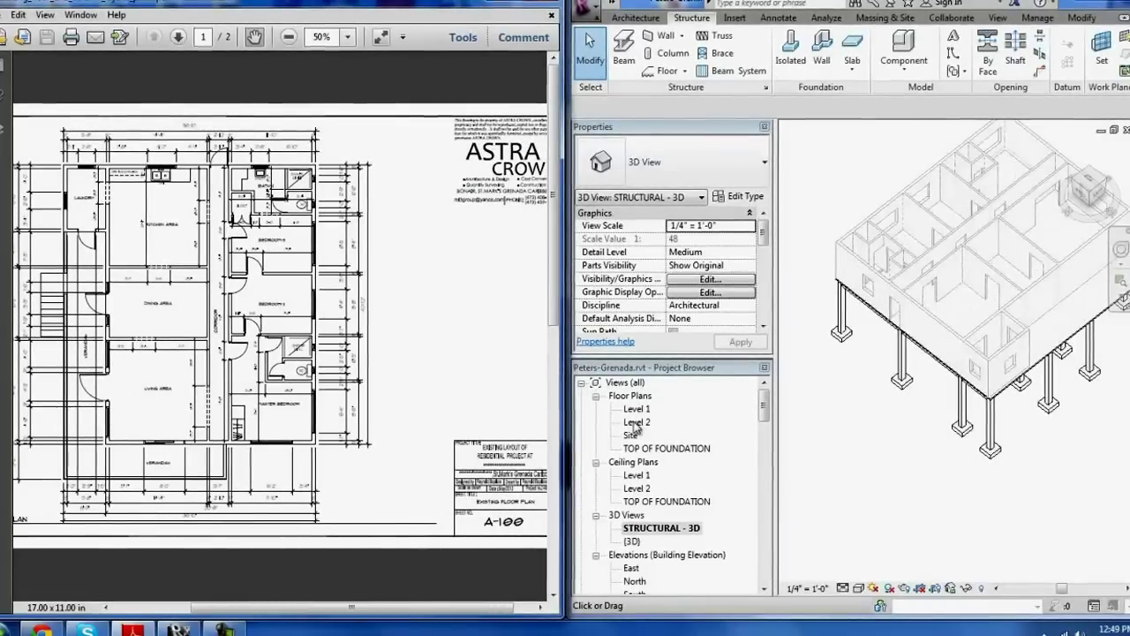
Step: Open the Level 1 floor plan and turn the PDF to the column layout page
double_click(637, 410)
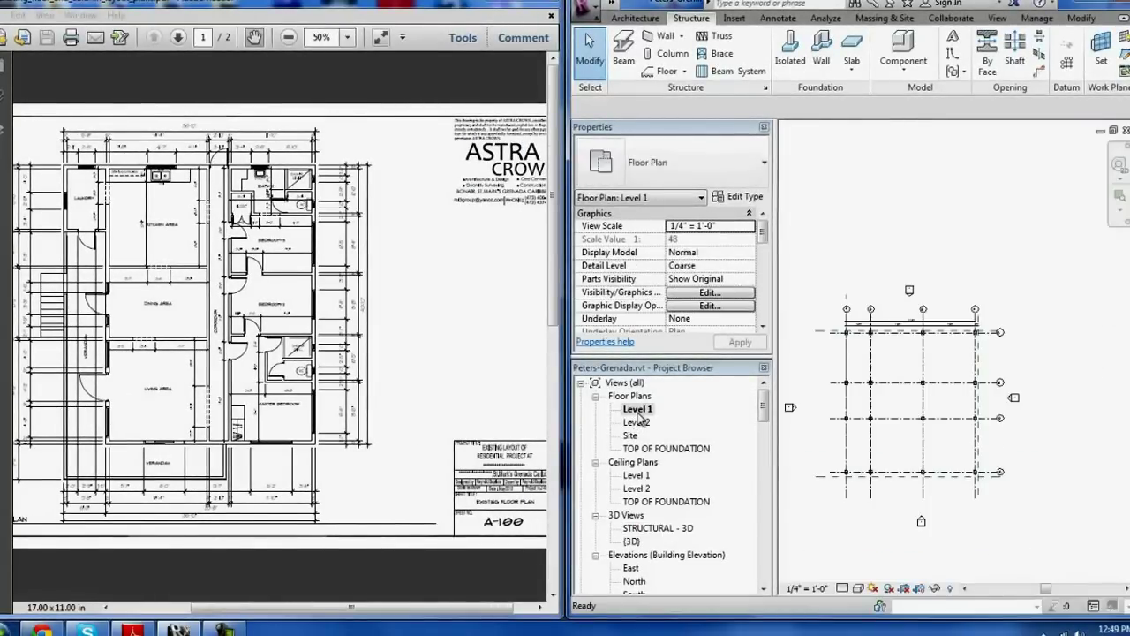
middle_click(970, 250)
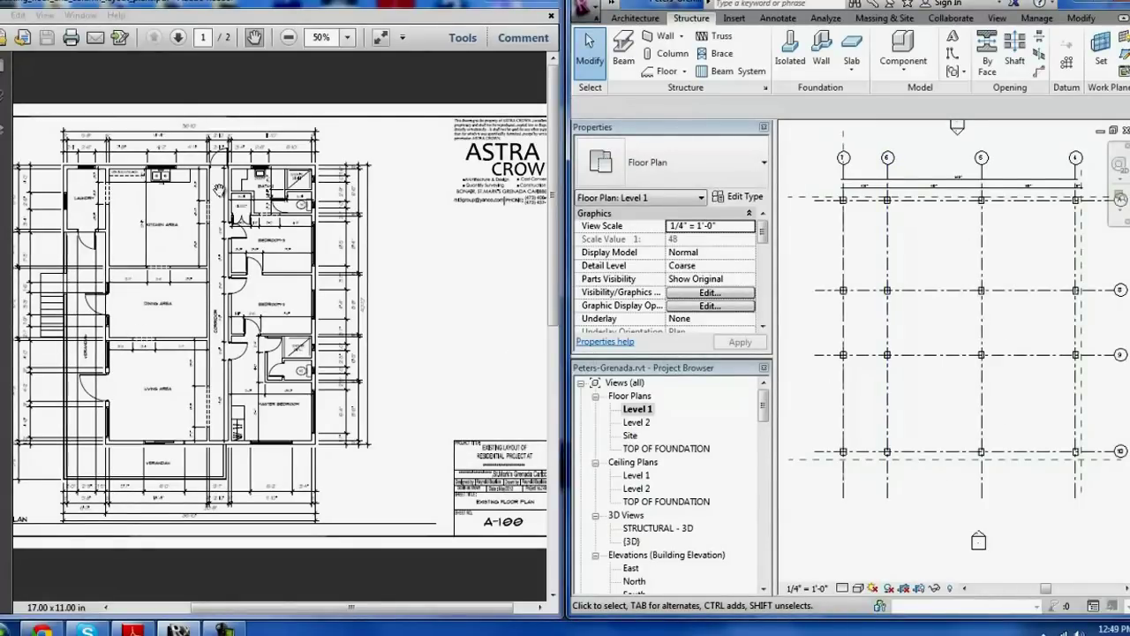
click(178, 37)
drag(304, 342, 327, 343)
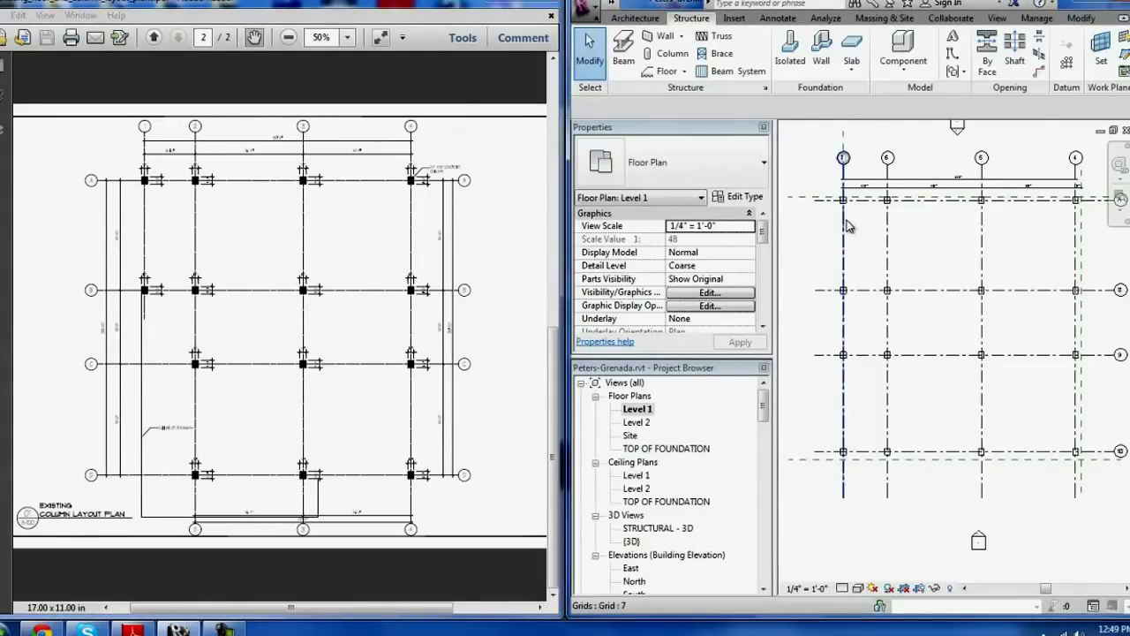
scroll(844, 202, up, 2)
scroll(846, 206, up, 2)
scroll(846, 206, up, 2)
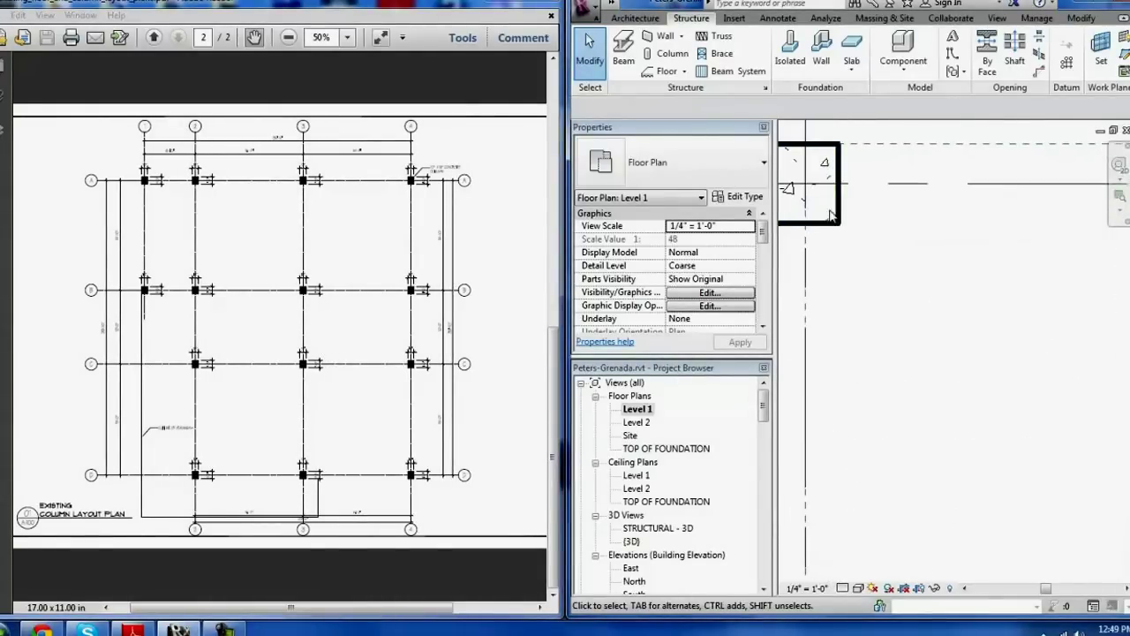
Step: Frame the grid A column in Revit and the PDF at 200%, and select it
middle_drag(842, 217, 907, 287)
drag(156, 231, 213, 127)
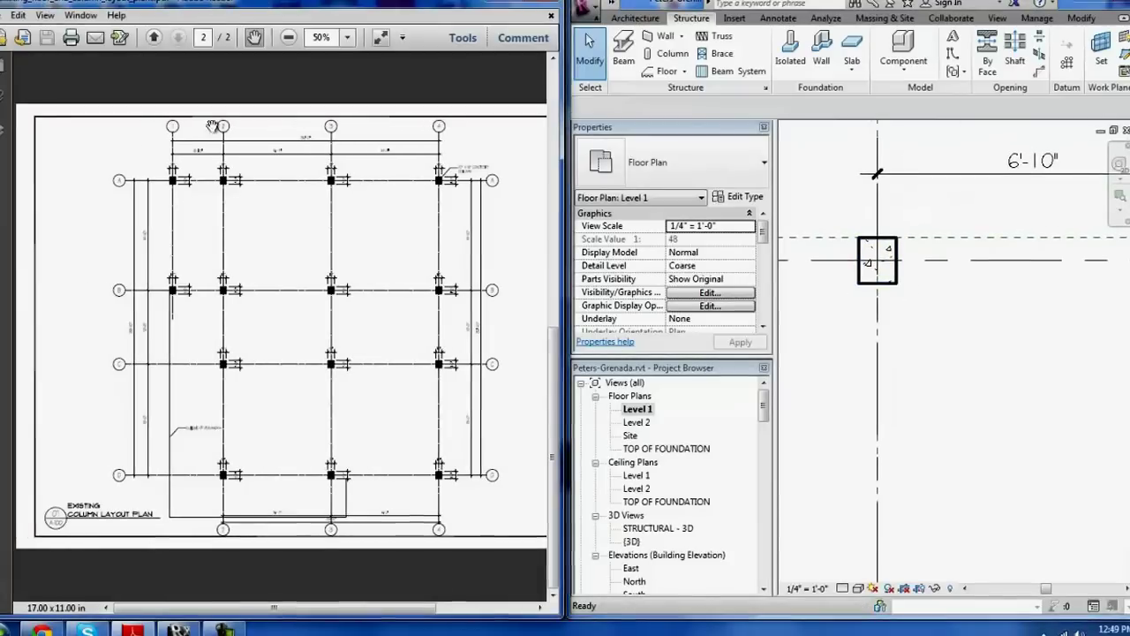
click(343, 35)
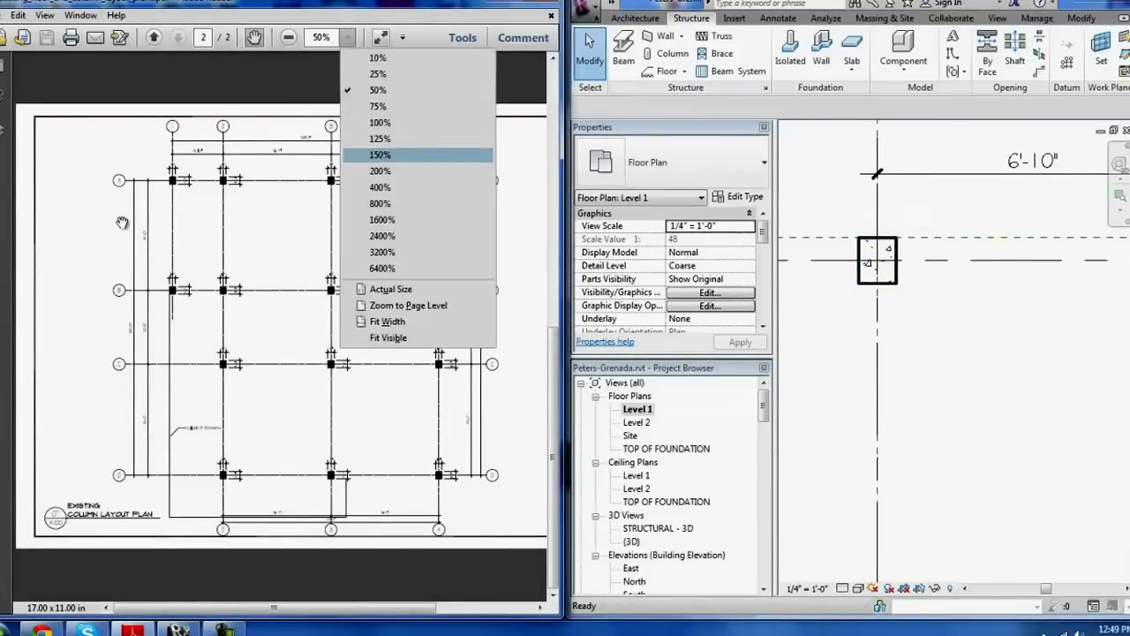
click(353, 152)
drag(271, 244, 36, 208)
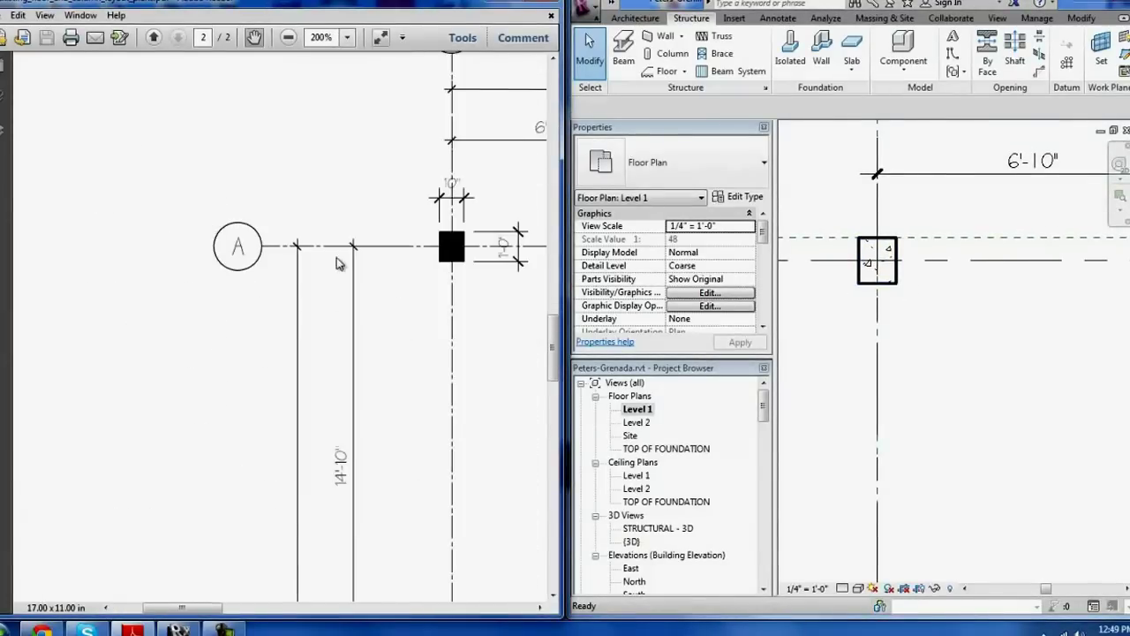
click(885, 281)
scroll(886, 289, up, 1)
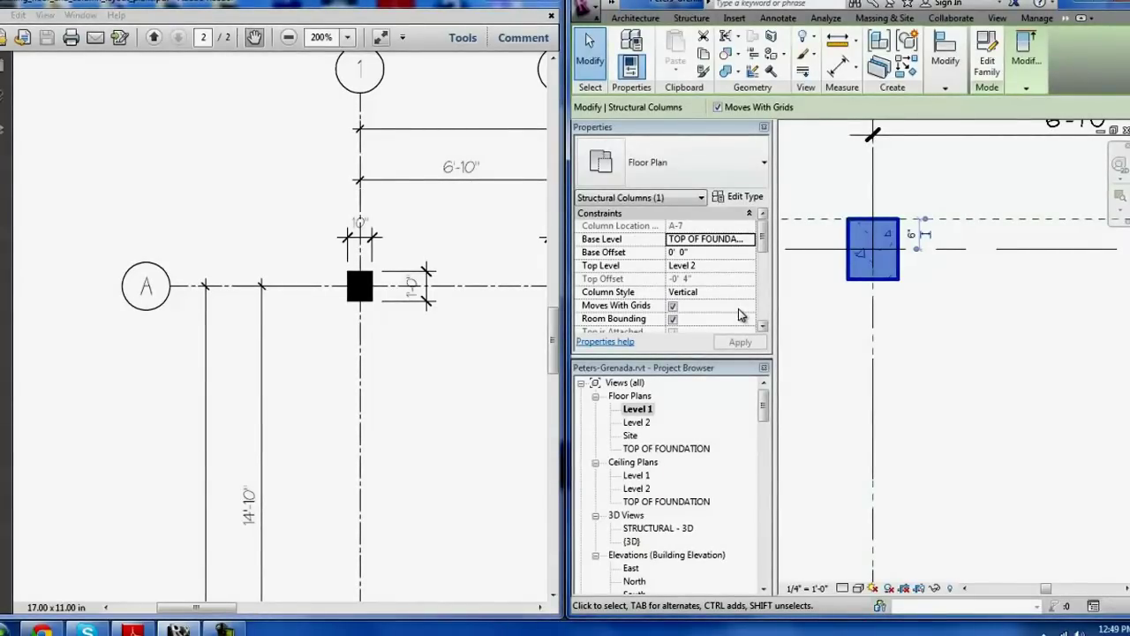
Step: Open the grid A column's structural material for editing
click(741, 196)
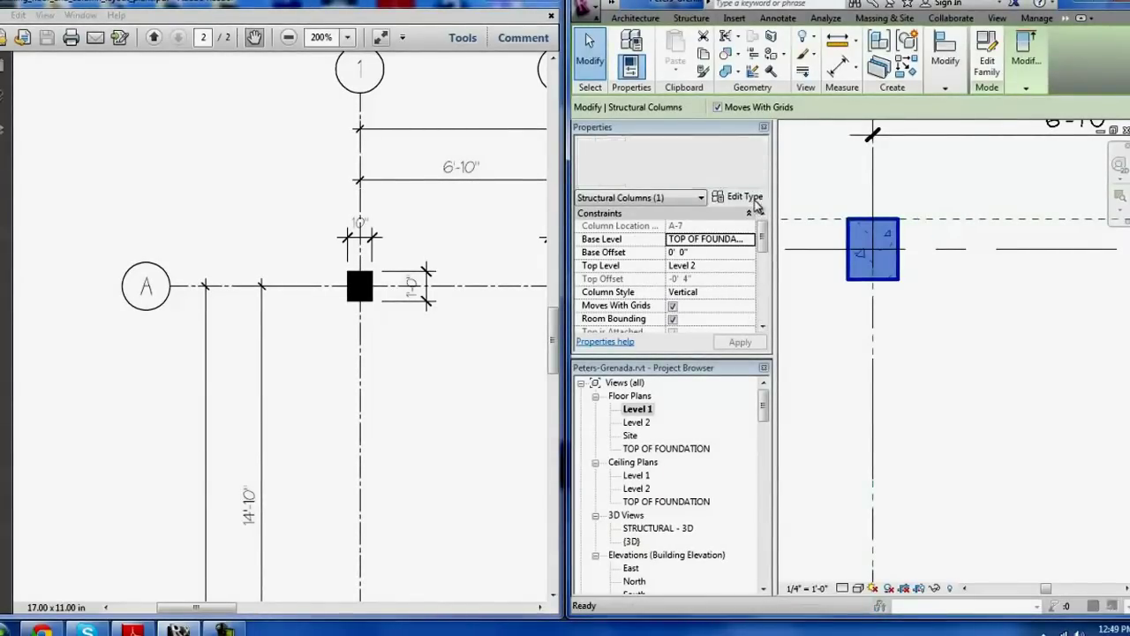
click(847, 515)
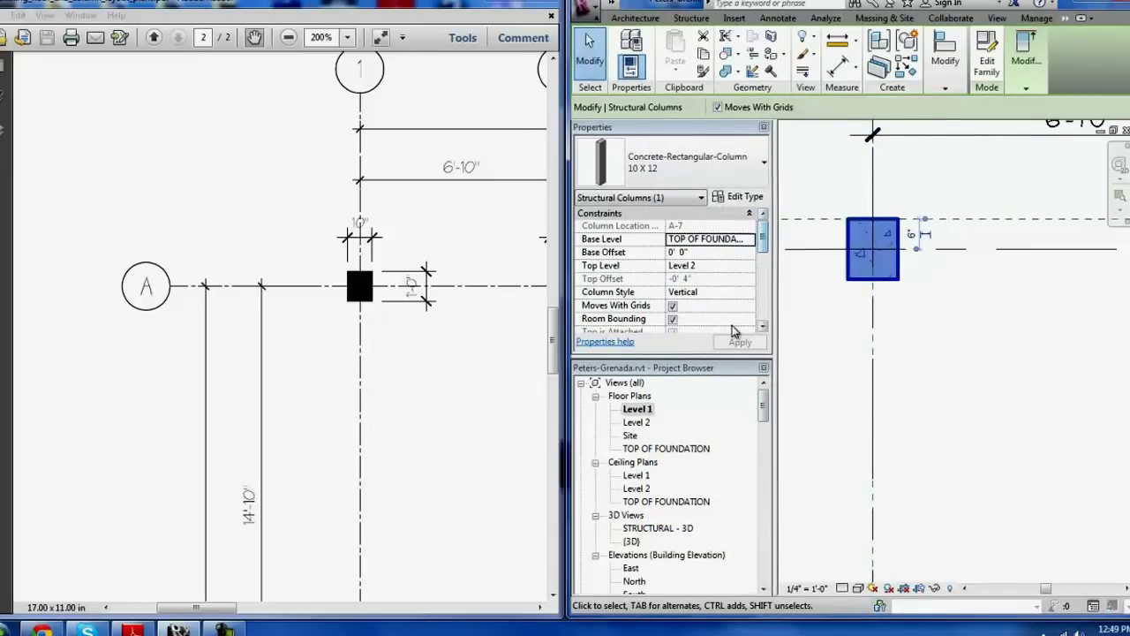
scroll(732, 331, down, 3)
scroll(732, 332, down, 2)
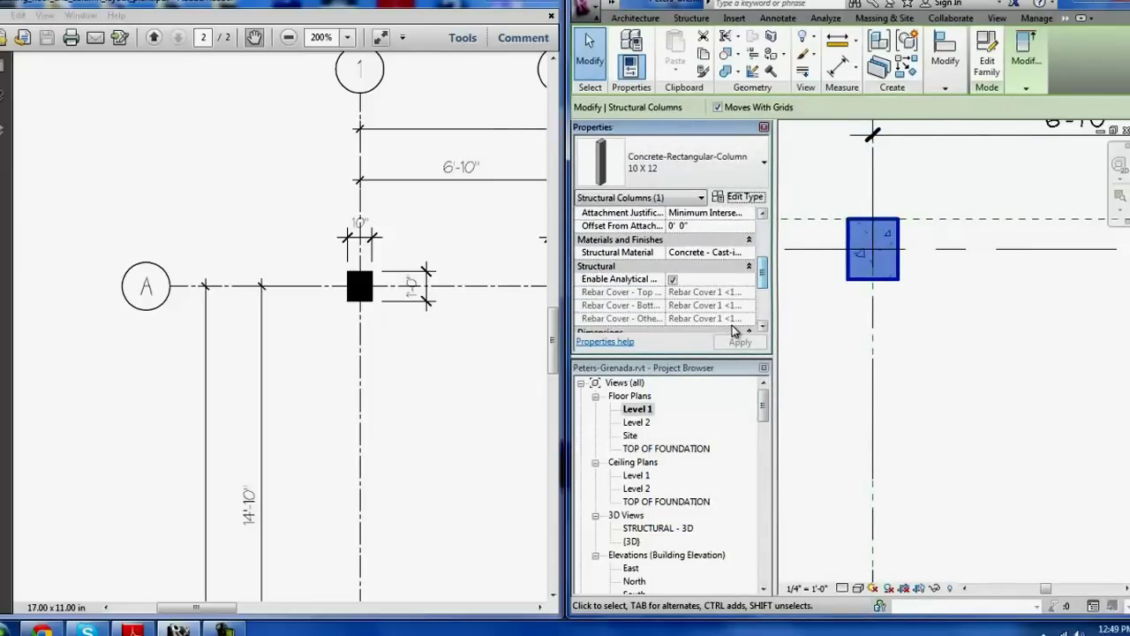
click(706, 252)
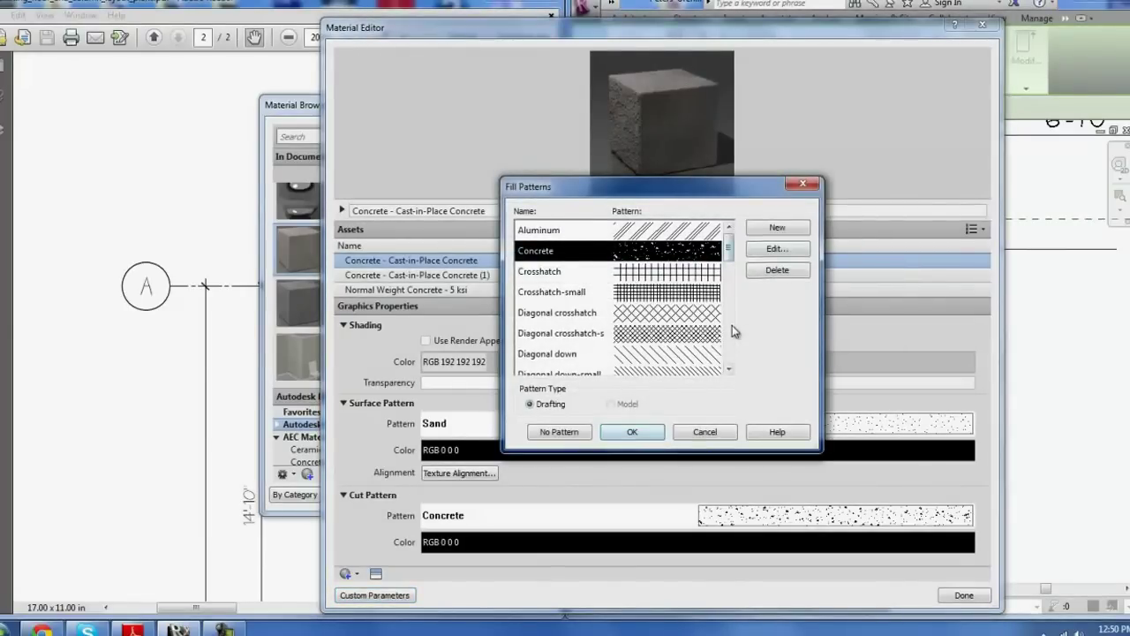
Step: Set the Cast-in-Place Concrete cut pattern to Solid fill and confirm
scroll(732, 331, down, 2)
scroll(732, 331, down, 2)
scroll(732, 332, down, 1)
scroll(732, 331, down, 1)
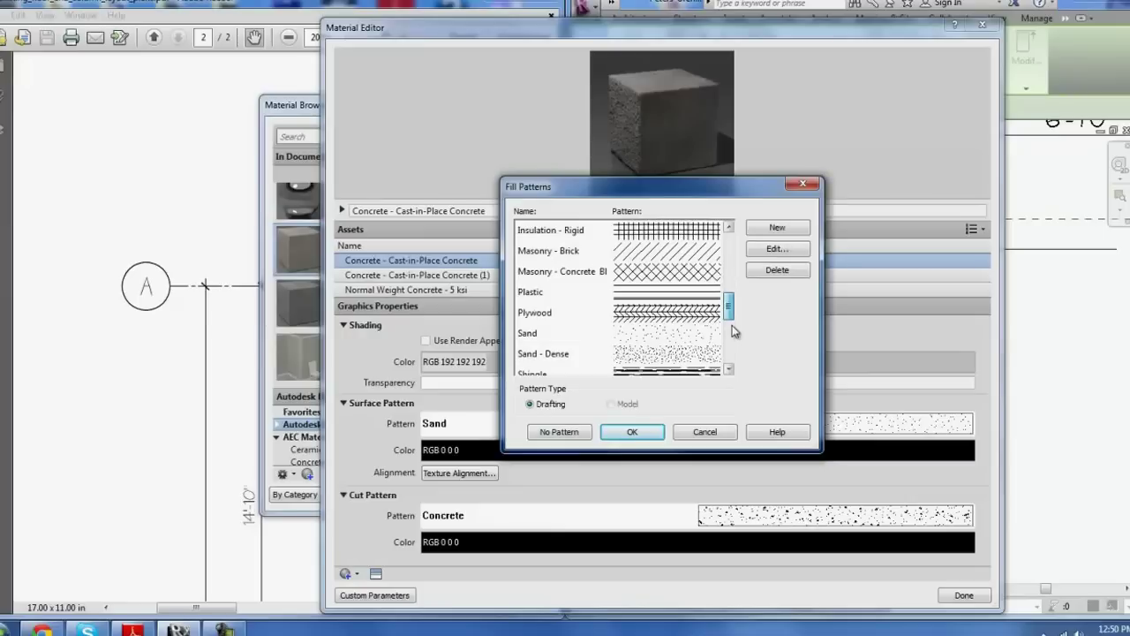
scroll(732, 332, down, 3)
scroll(732, 331, down, 1)
click(717, 313)
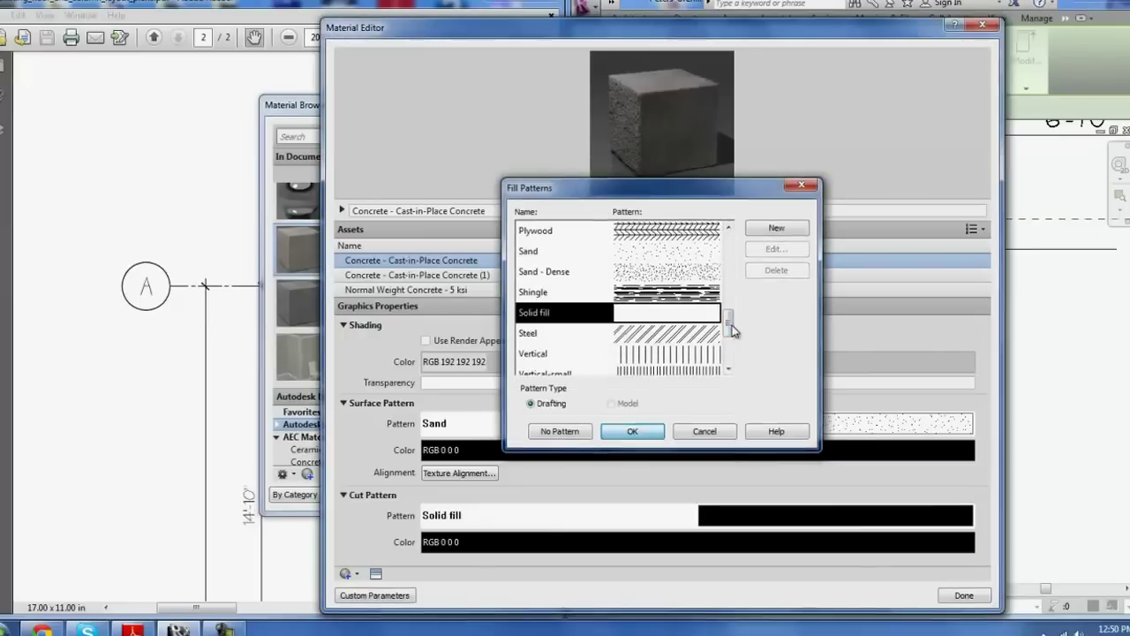
key(Return)
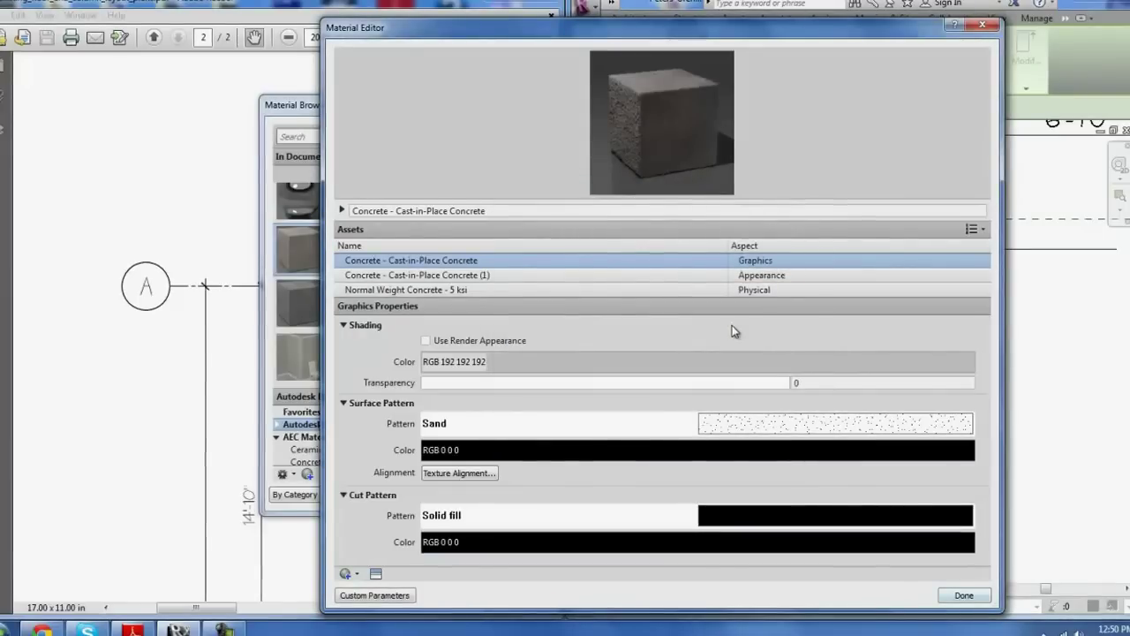
key(Return)
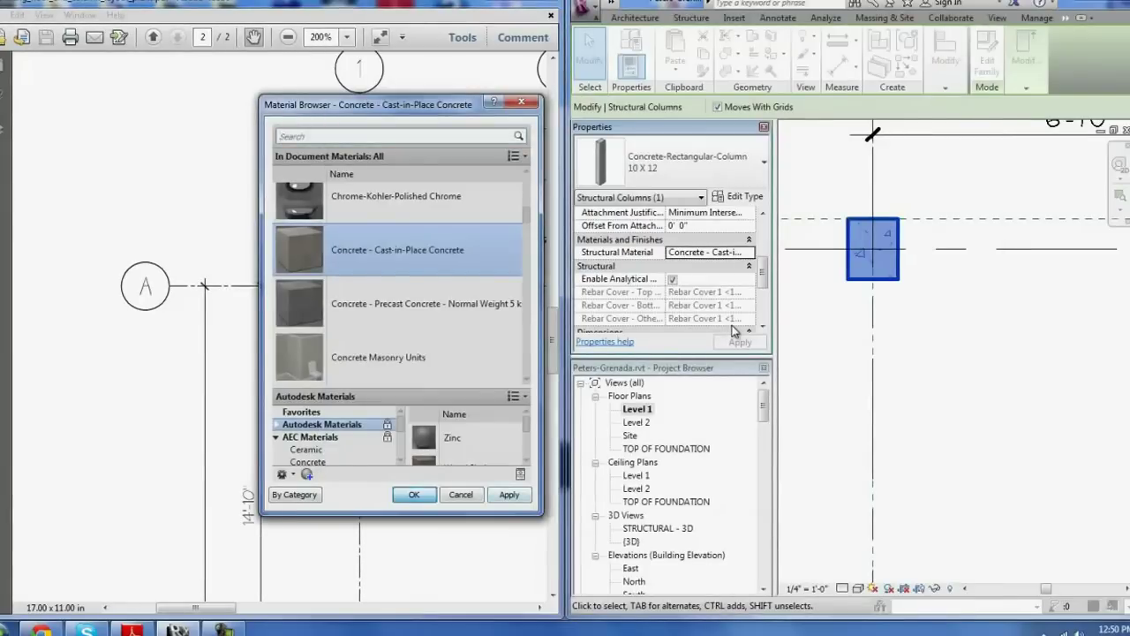
Step: Close the Material Browser, zoom Level 1 to fit, and zoom the PDF out to all columns
key(Return)
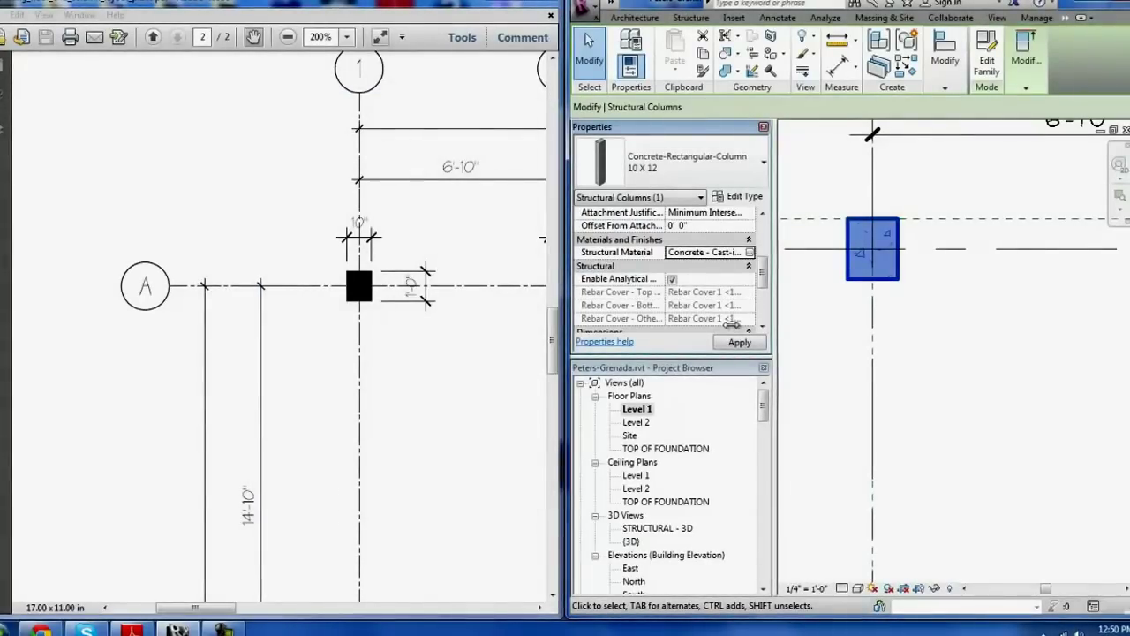
key(Escape)
key(z)
key(f)
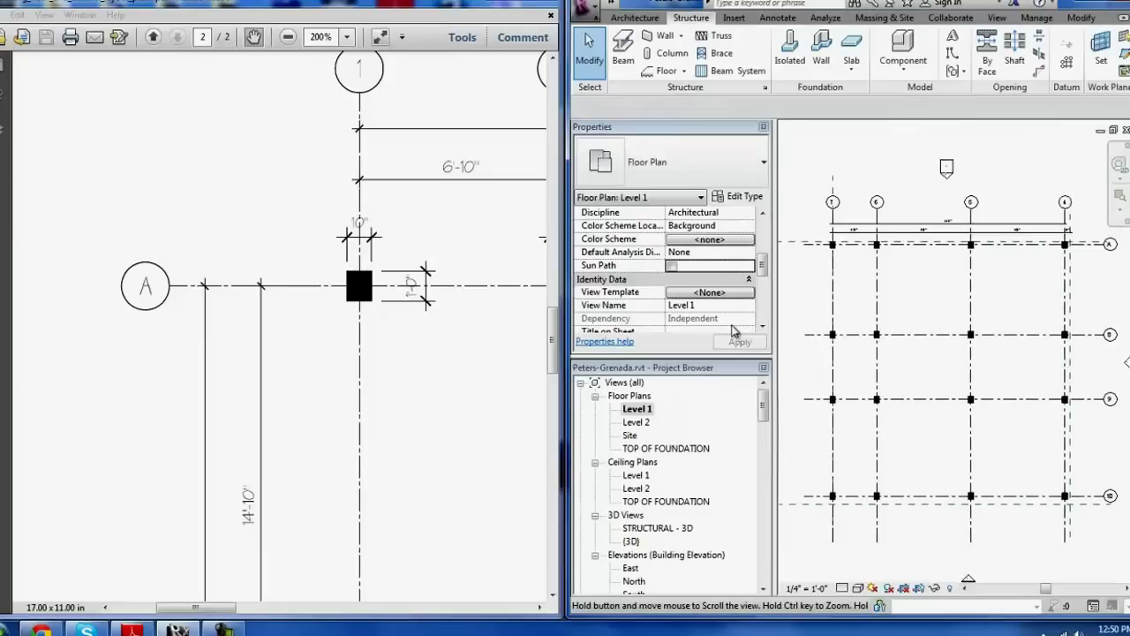
key(ctrl+minus)
key(ctrl+minus)
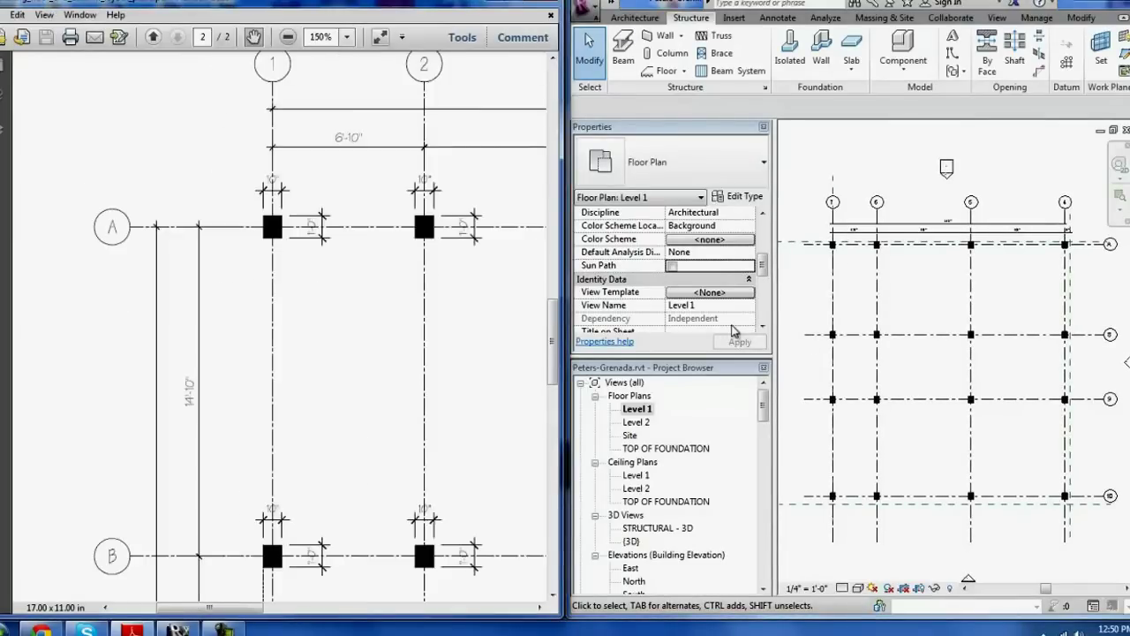
key(ctrl+minus)
key(ctrl+minus)
key(ctrl+minus)
key(ctrl+minus)
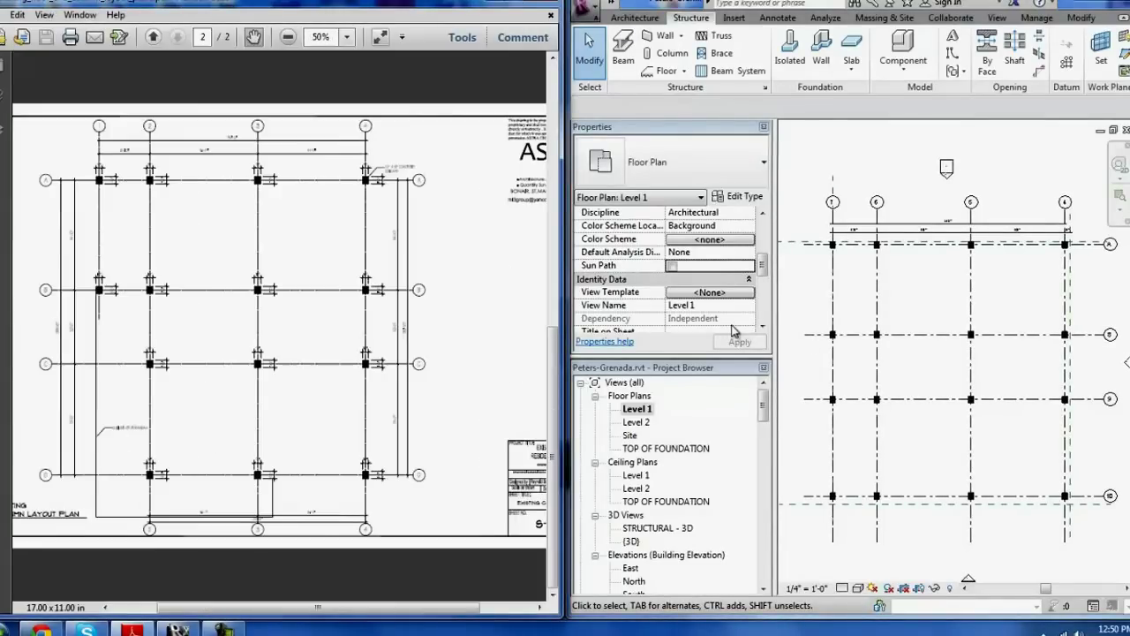
key(Left)
key(Left)
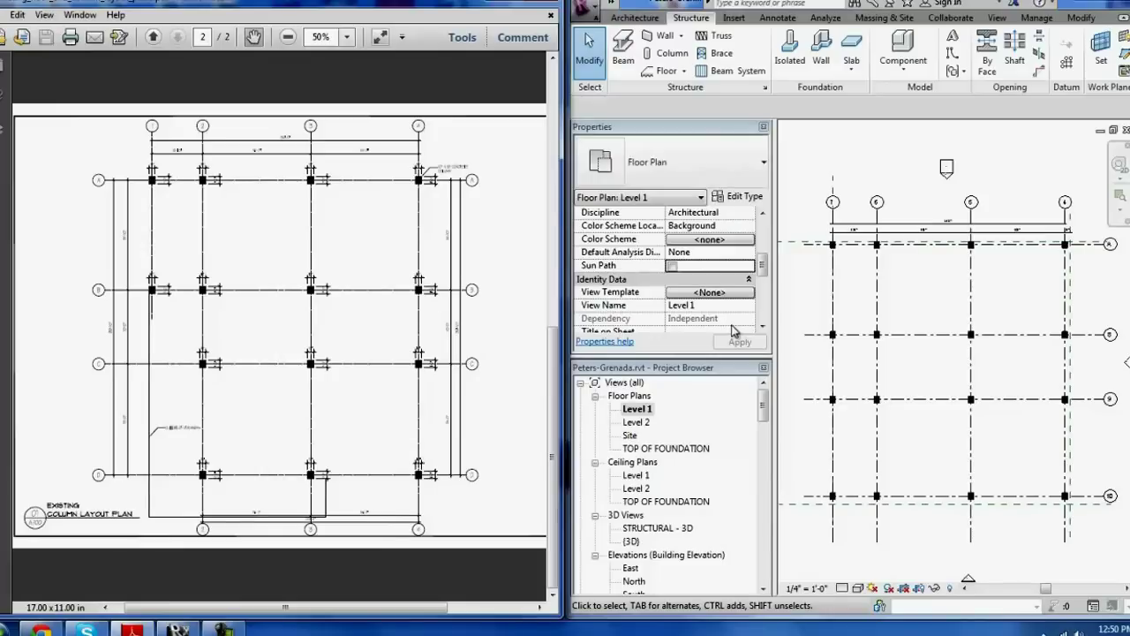
scroll(1050, 289, up, 3)
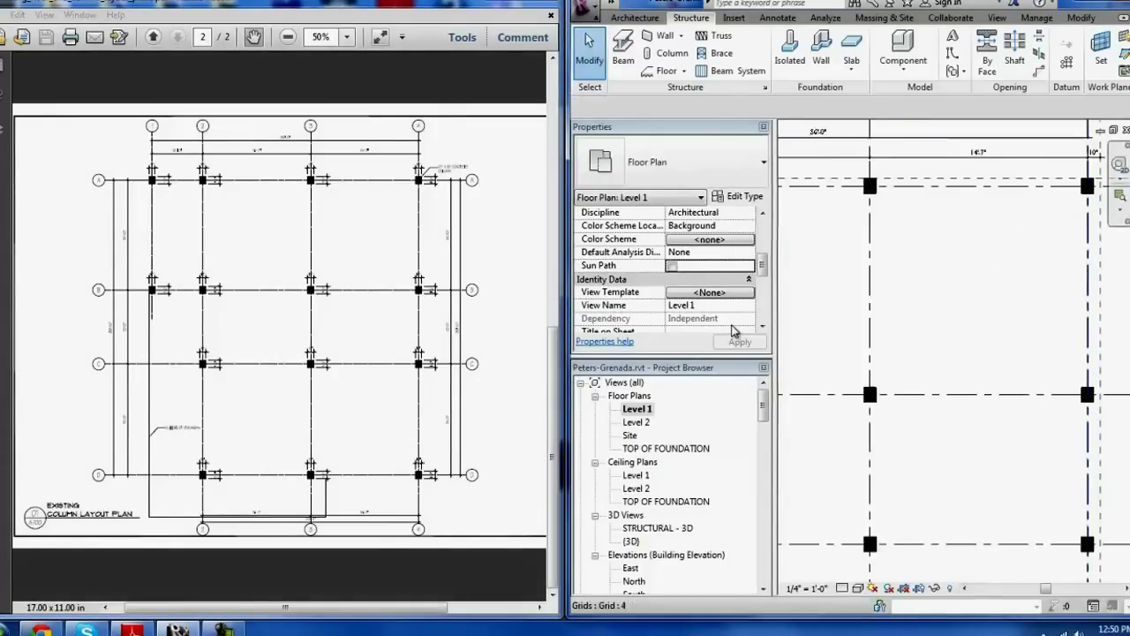
scroll(936, 354, down, 3)
Step: Create a dimension similar to the existing one, referencing the column at grid 10
click(874, 190)
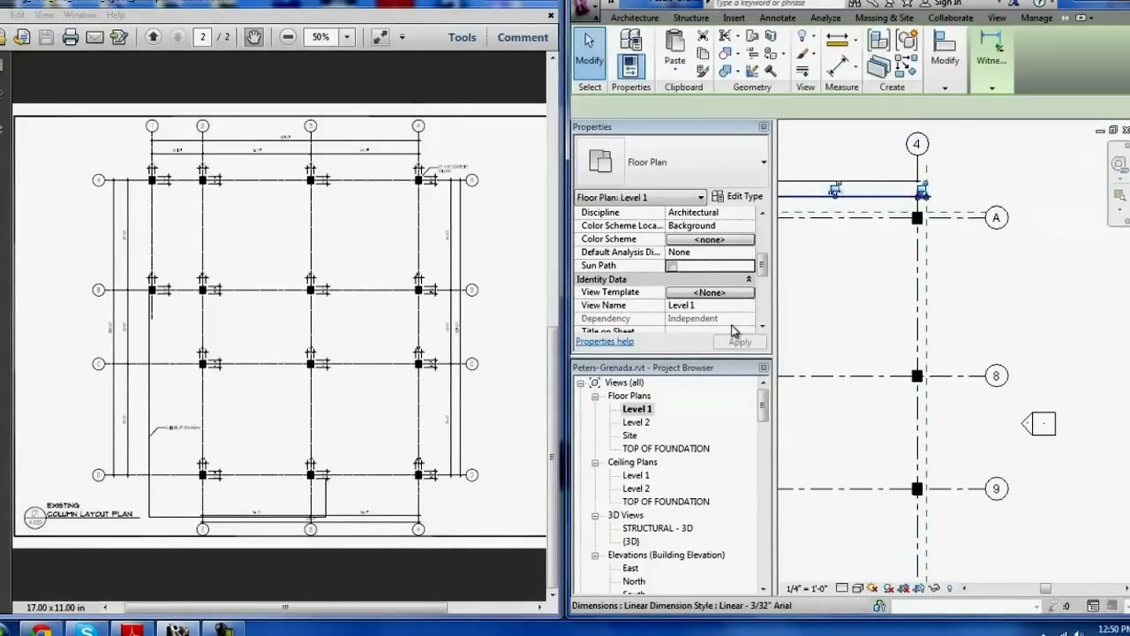
right_click(848, 188)
click(883, 206)
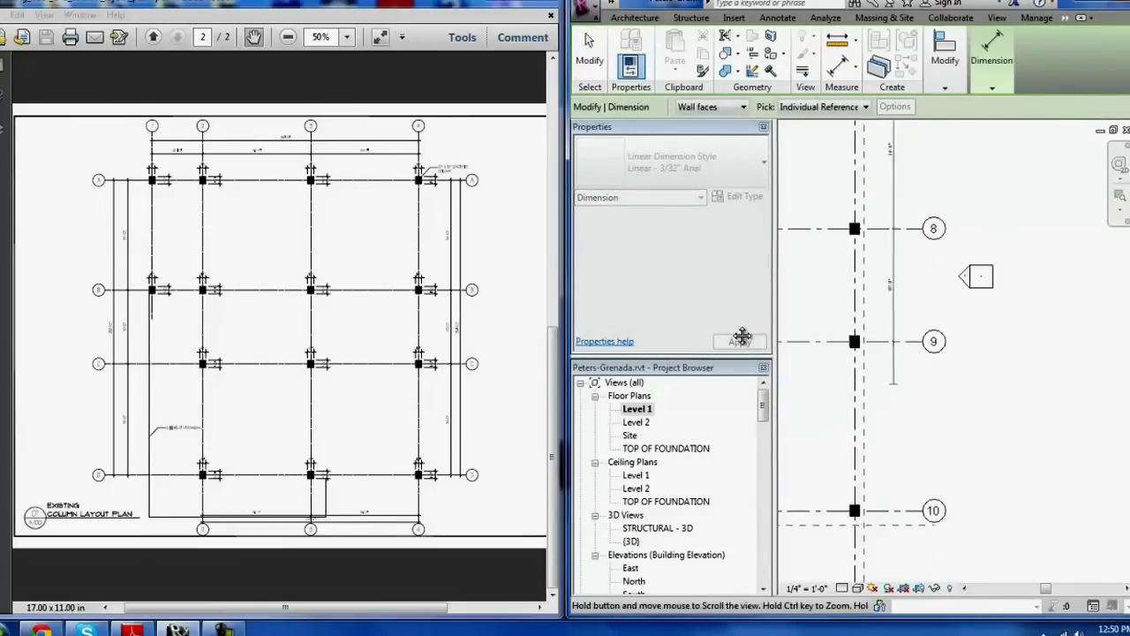
middle_drag(742, 337, 733, 328)
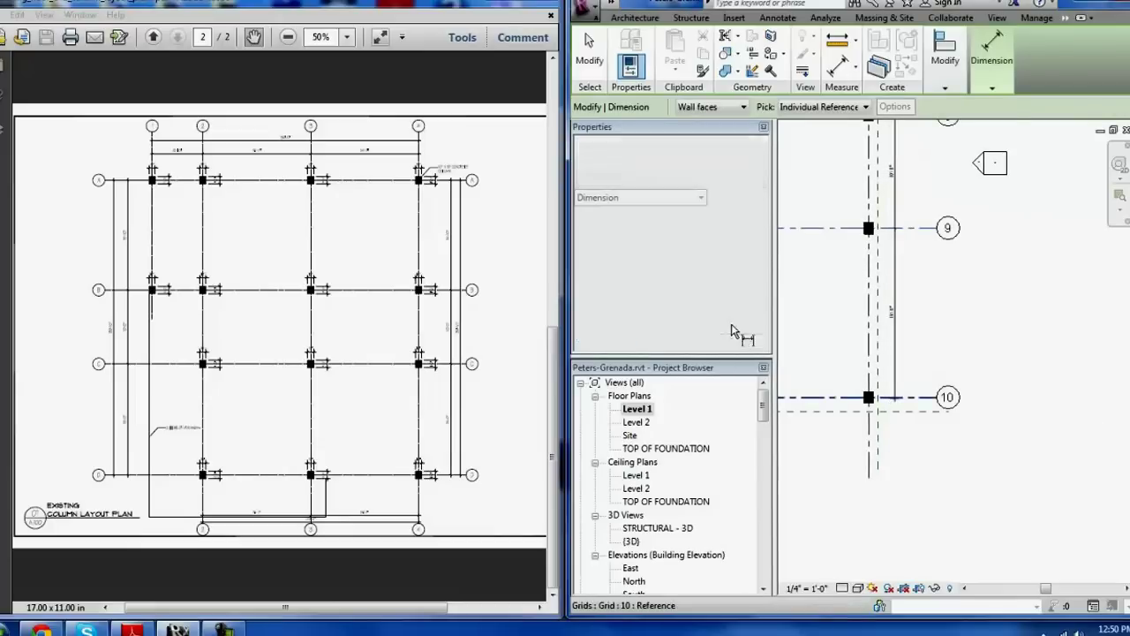
scroll(875, 397, up, 2)
scroll(875, 397, up, 2)
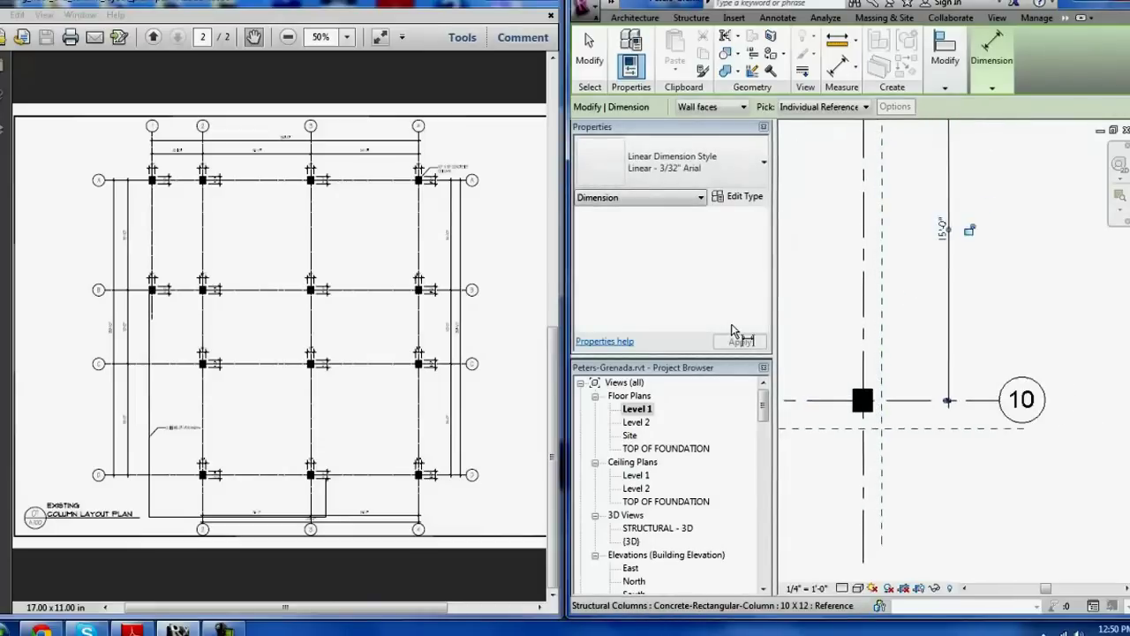
scroll(948, 400, up, 2)
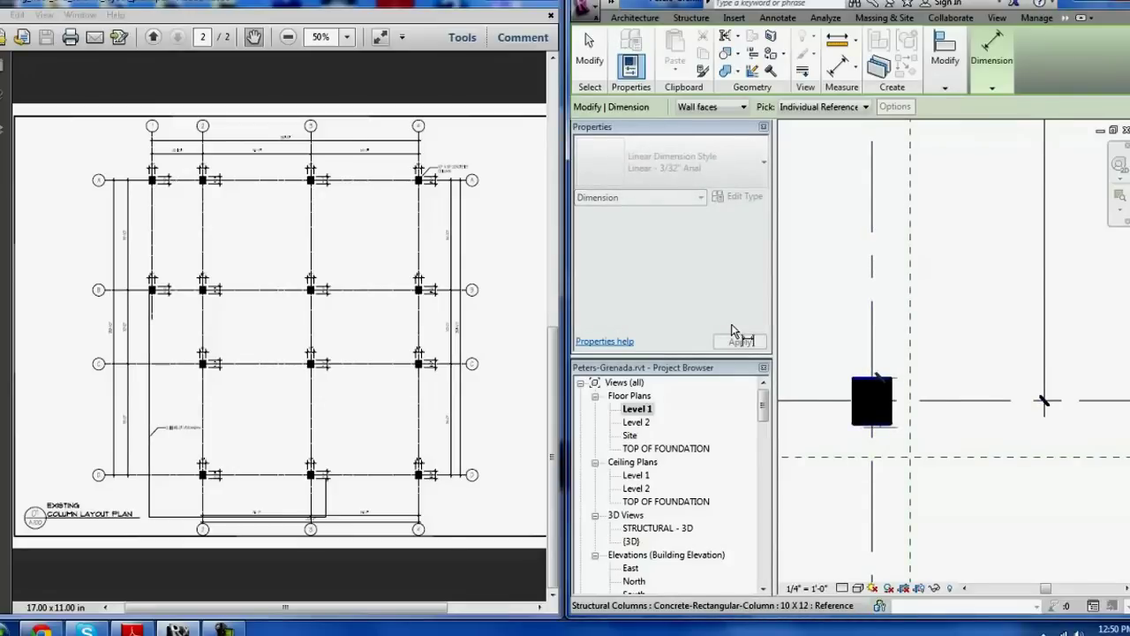
click(854, 401)
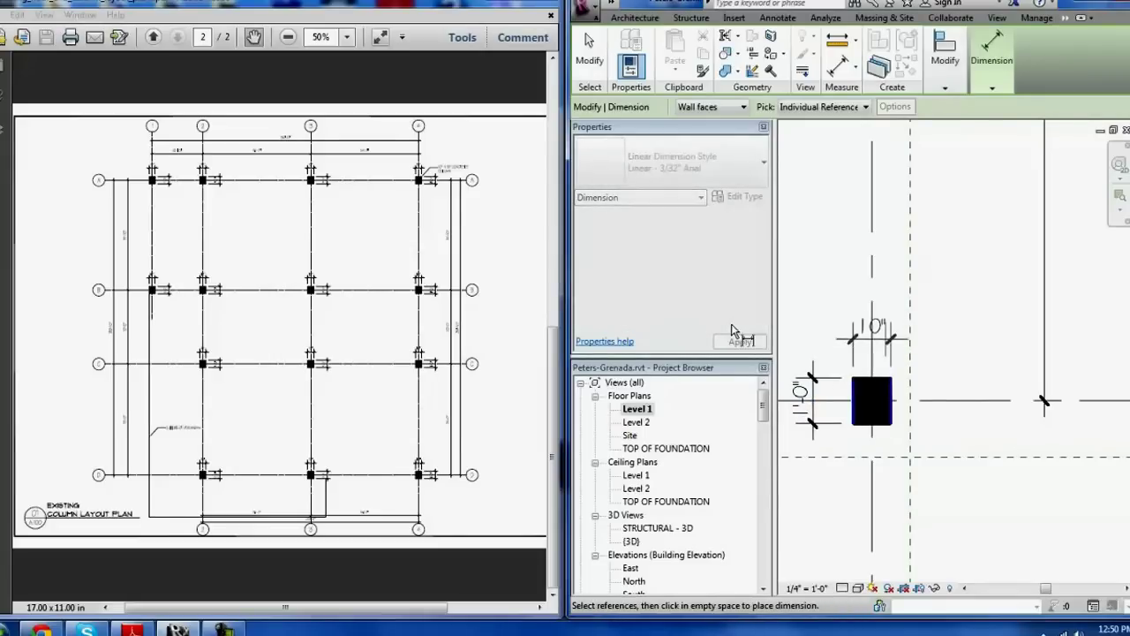
Step: Pan to grids 8 to 10 and cancel the dimension command
scroll(888, 327, down, 2)
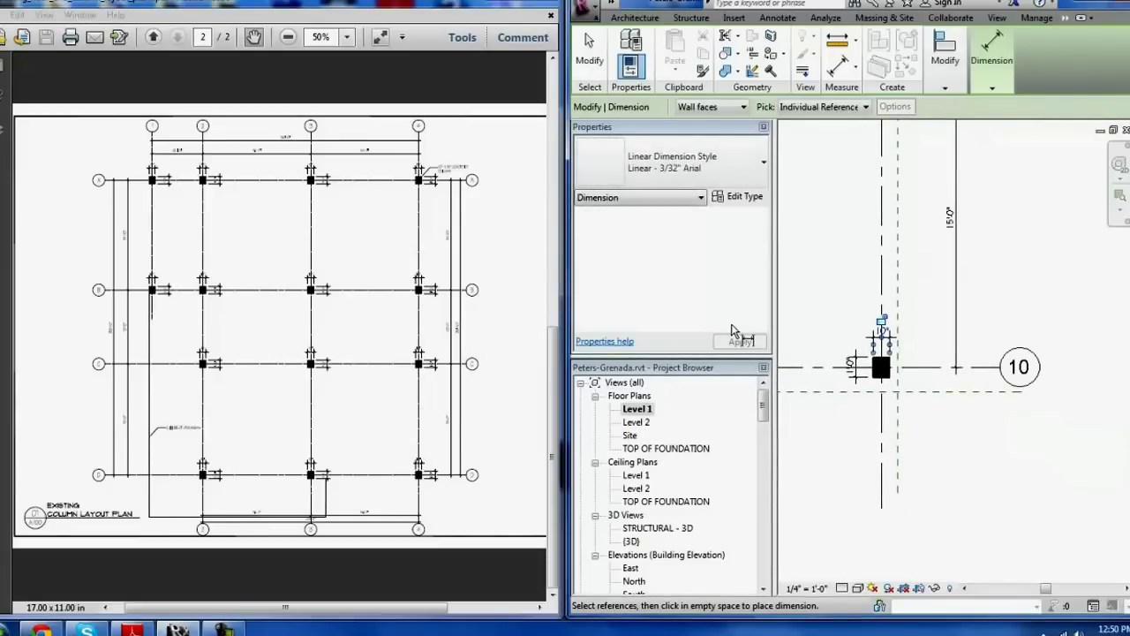
right_click(893, 212)
scroll(883, 354, down, 2)
middle_drag(883, 371, 901, 237)
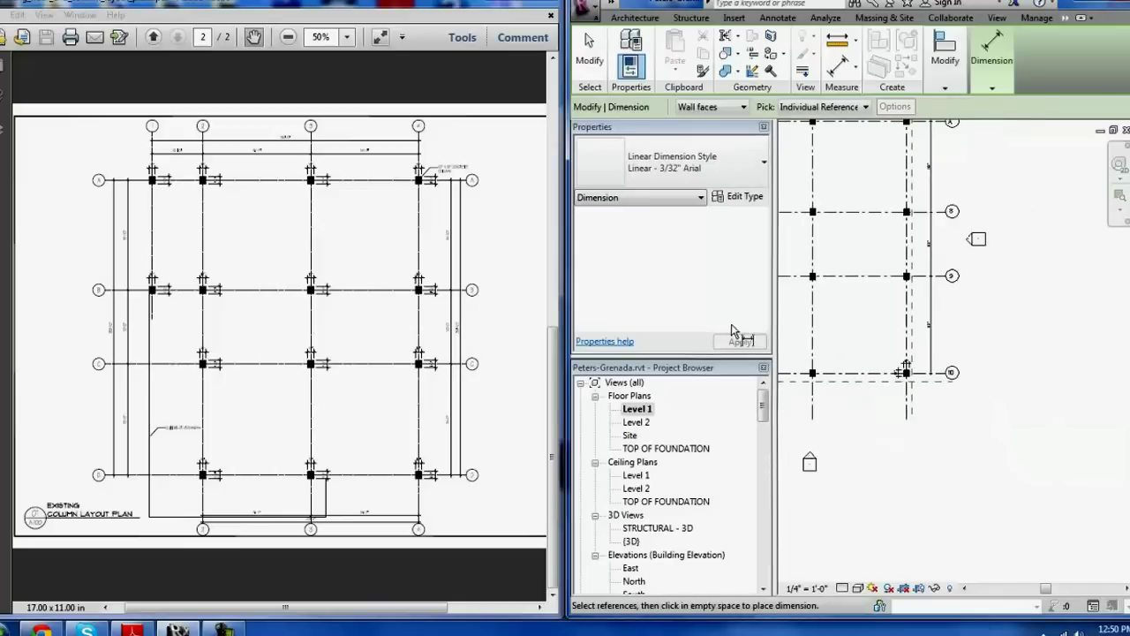
right_click(855, 226)
key(Escape)
key(Escape)
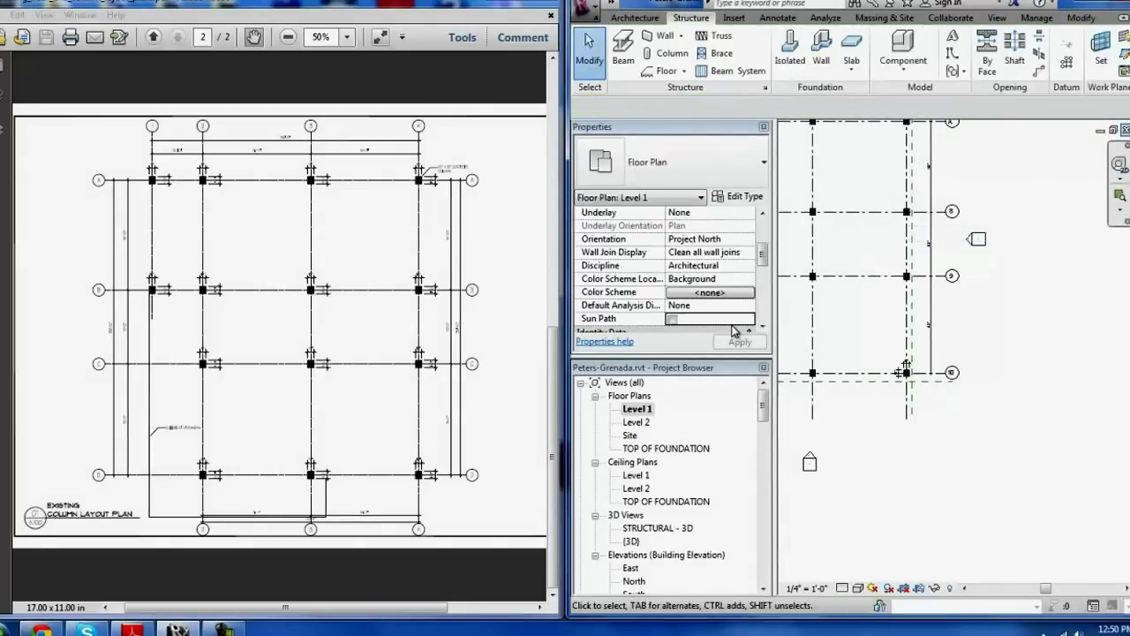
Step: Switch to the Level 2 plan and show the PDF floor plan page at 200% on the verandah
key(ctrl+Tab)
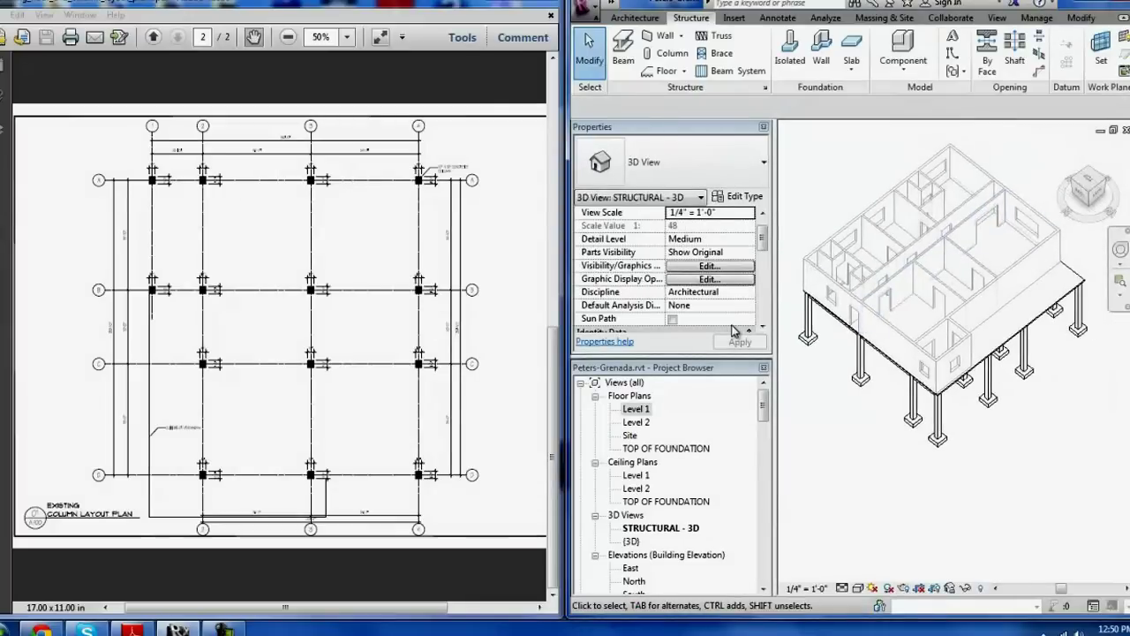
key(ctrl+Tab)
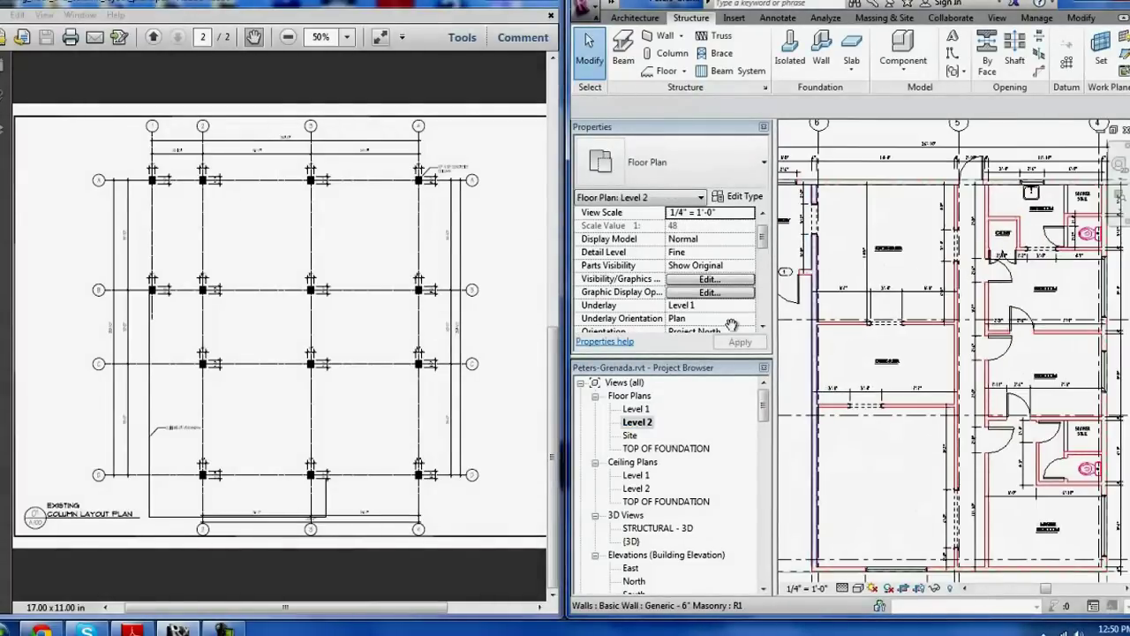
key(Page_Up)
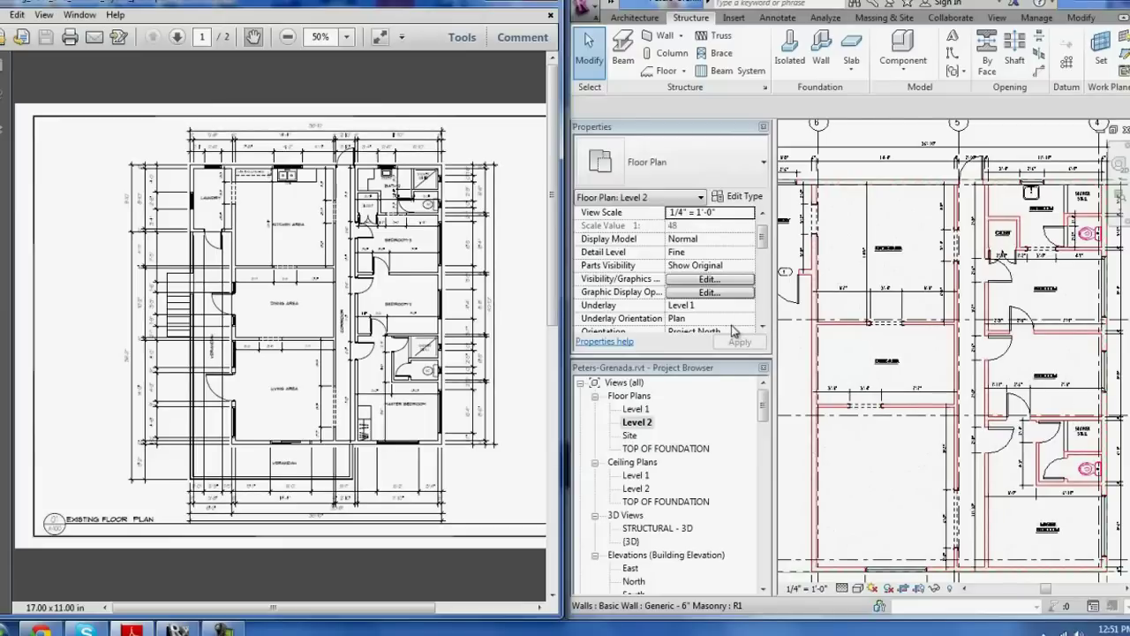
click(346, 36)
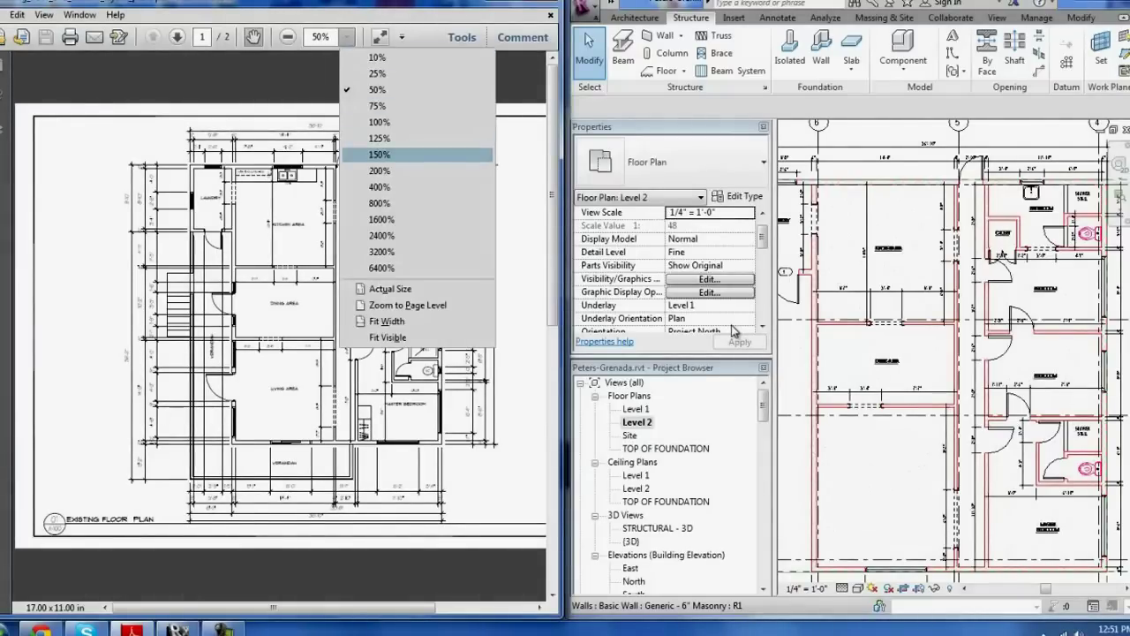
key(Down)
key(Return)
scroll(283, 326, down, 3)
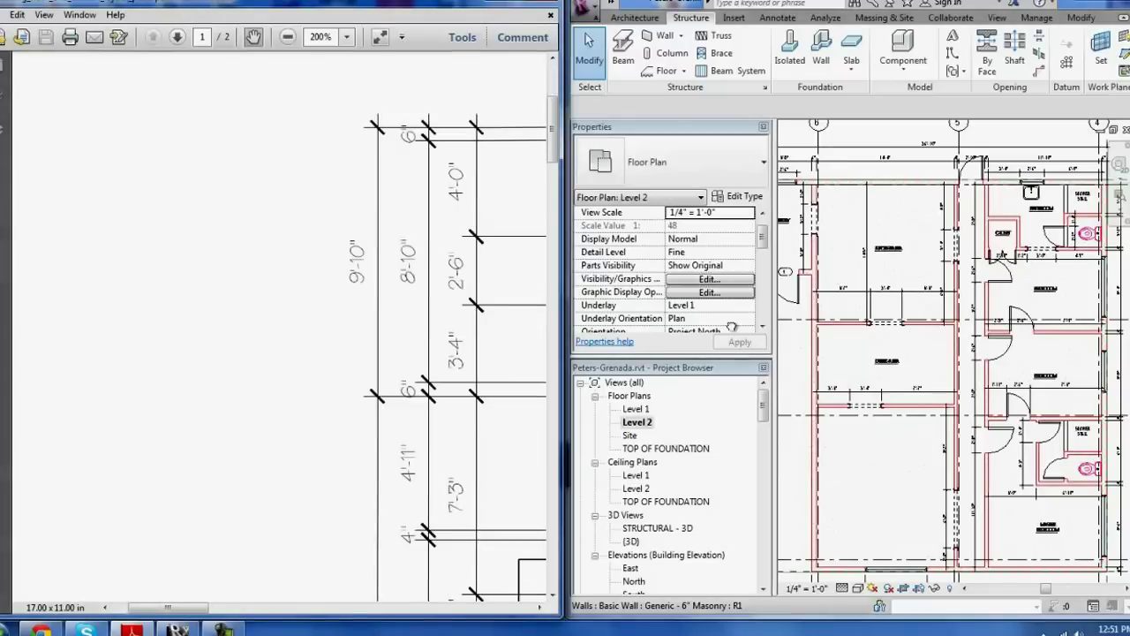
scroll(283, 327, down, 3)
scroll(283, 327, down, 3)
scroll(283, 327, down, 2)
scroll(731, 328, down, 1)
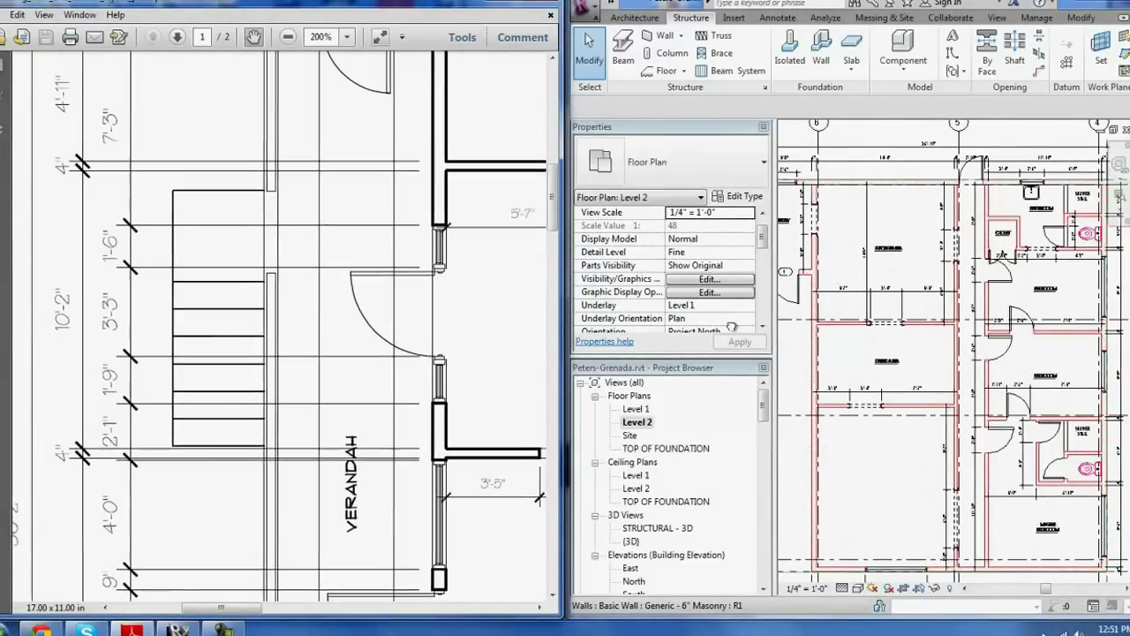
Step: Zoom the Level 2 plan in on the Dining Area walls
click(738, 333)
scroll(742, 336, up, 2)
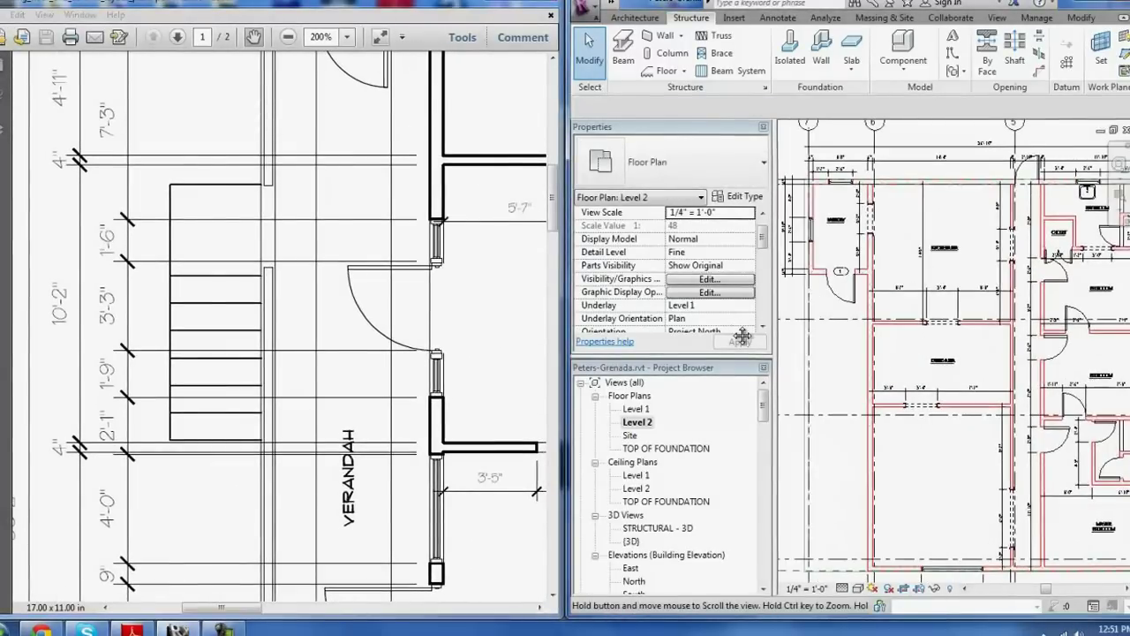
scroll(740, 334, up, 1)
scroll(738, 332, up, 2)
scroll(734, 331, up, 1)
scroll(731, 329, up, 1)
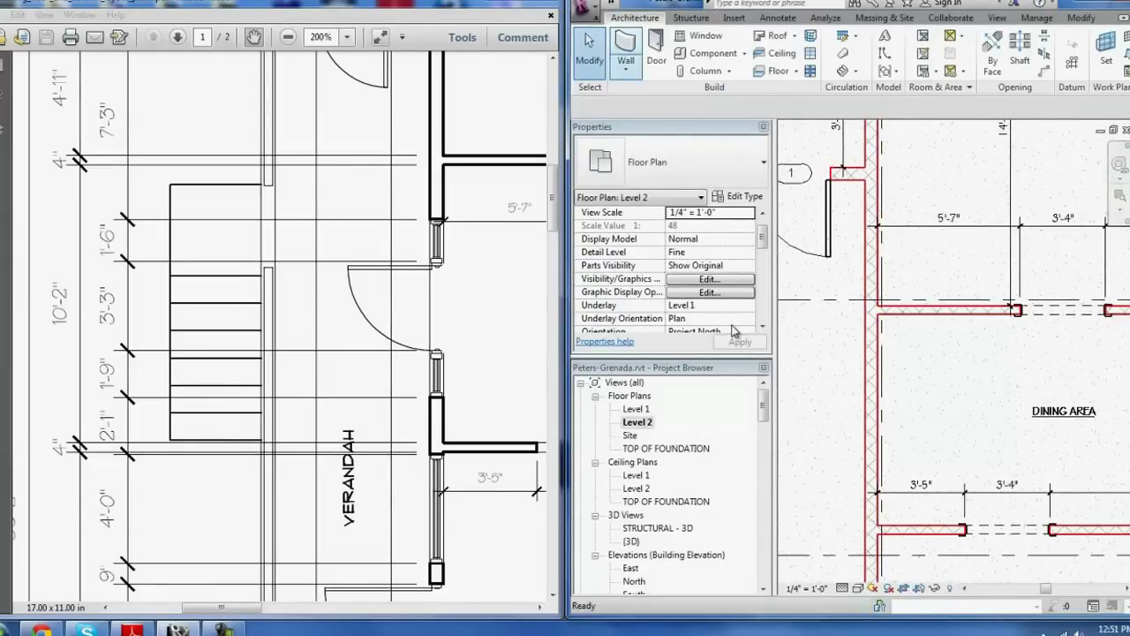
Step: Start the Window tool with WN and pick the Fixed 16" x 24" type
key(w)
key(n)
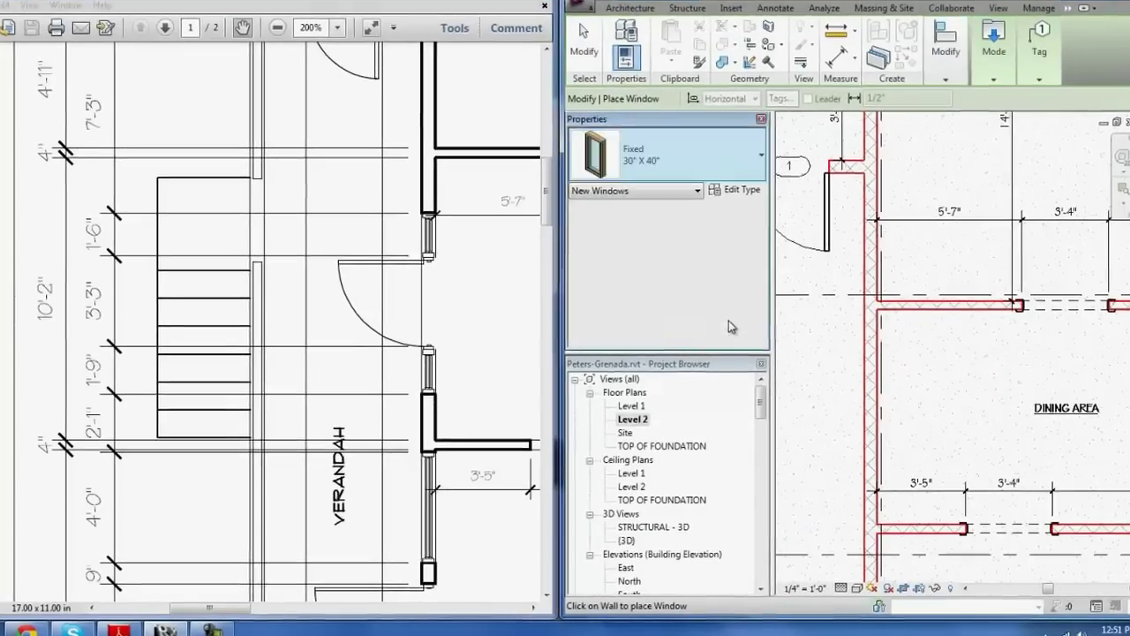
click(671, 159)
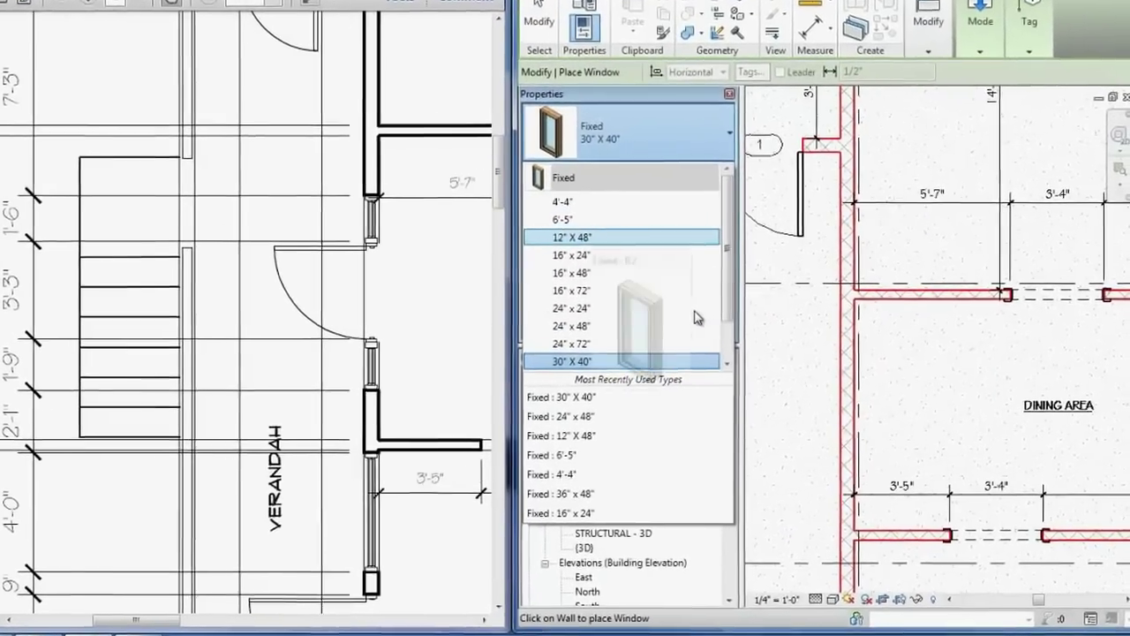
click(618, 255)
Step: Duplicate it as 1'6" x 3'-0" with a 2" window inset and 3' height
click(649, 169)
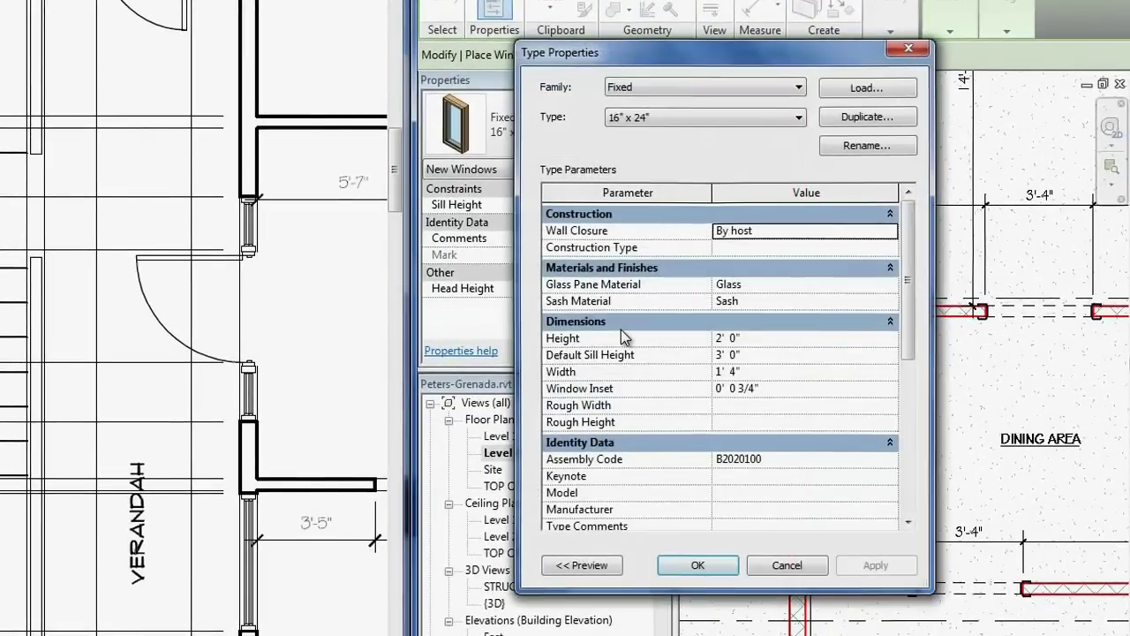
key(alt+d)
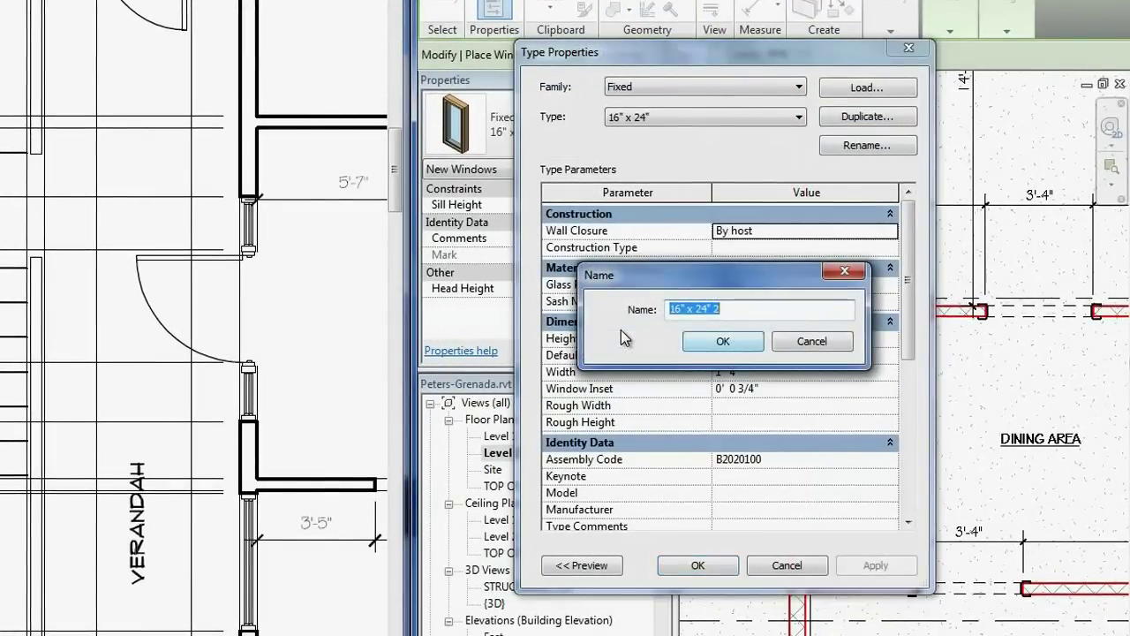
text(1'2)
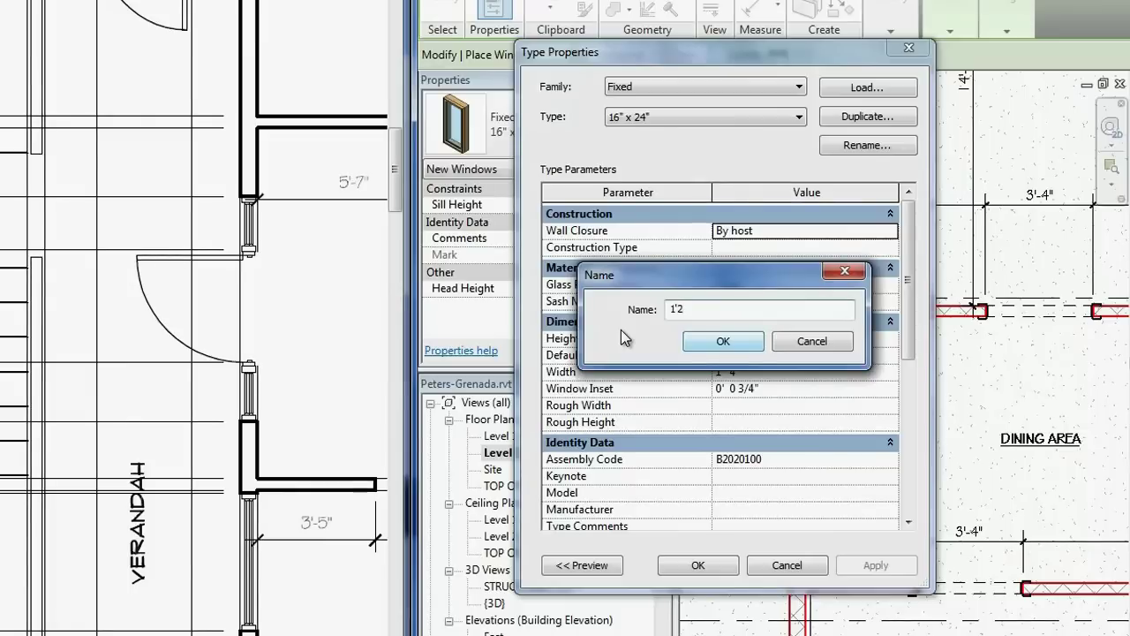
key(BackSpace)
text(6" x )
text(3)
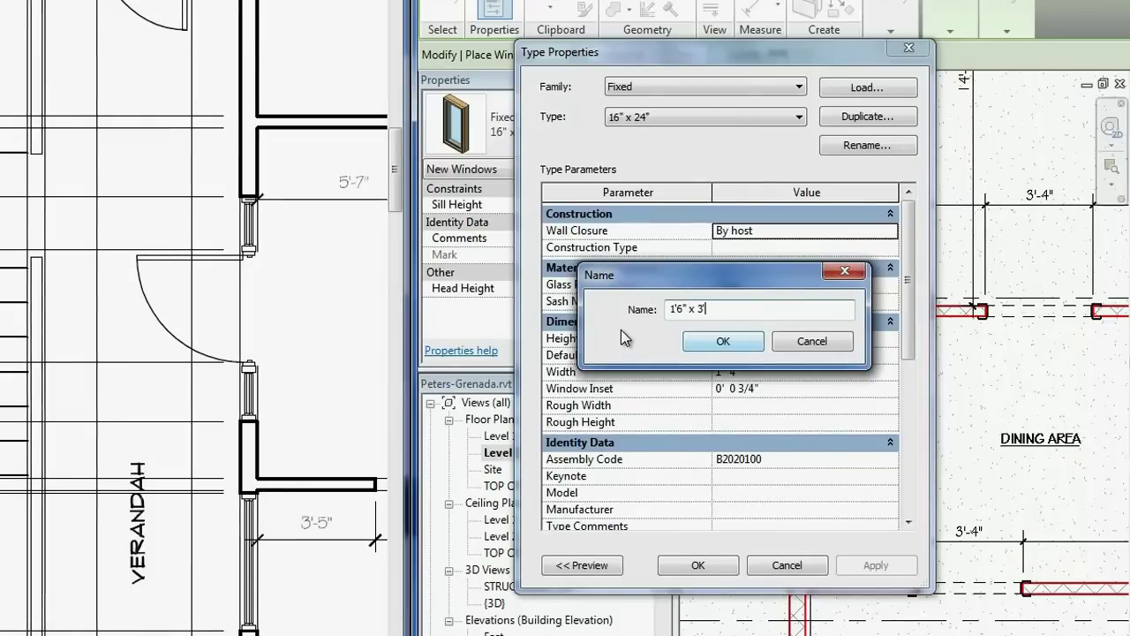
text('-0")
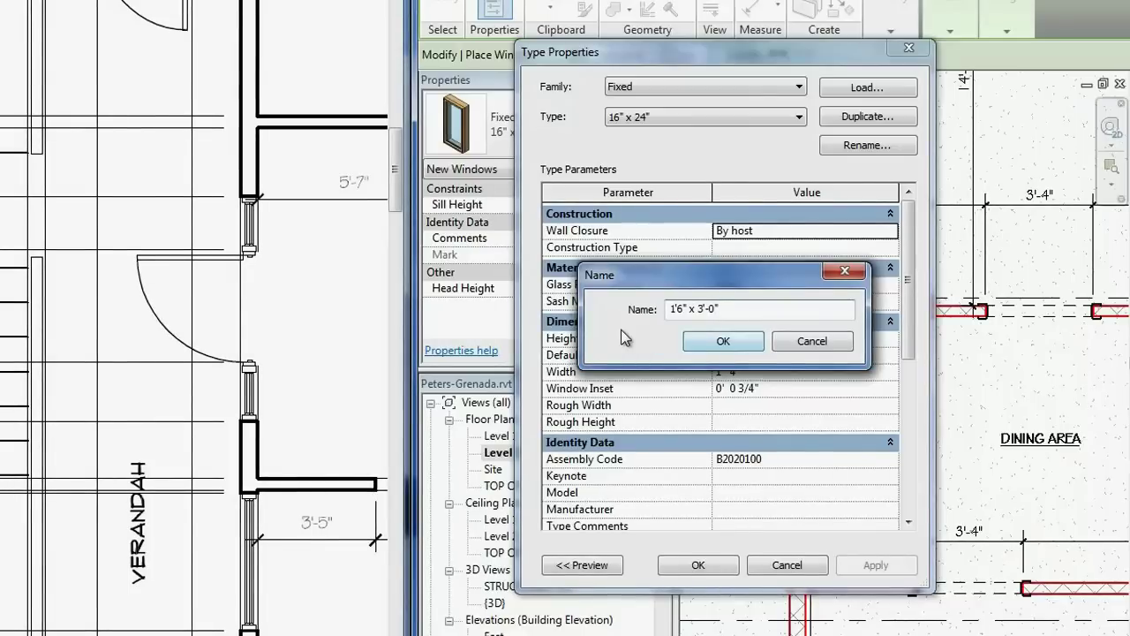
key(Return)
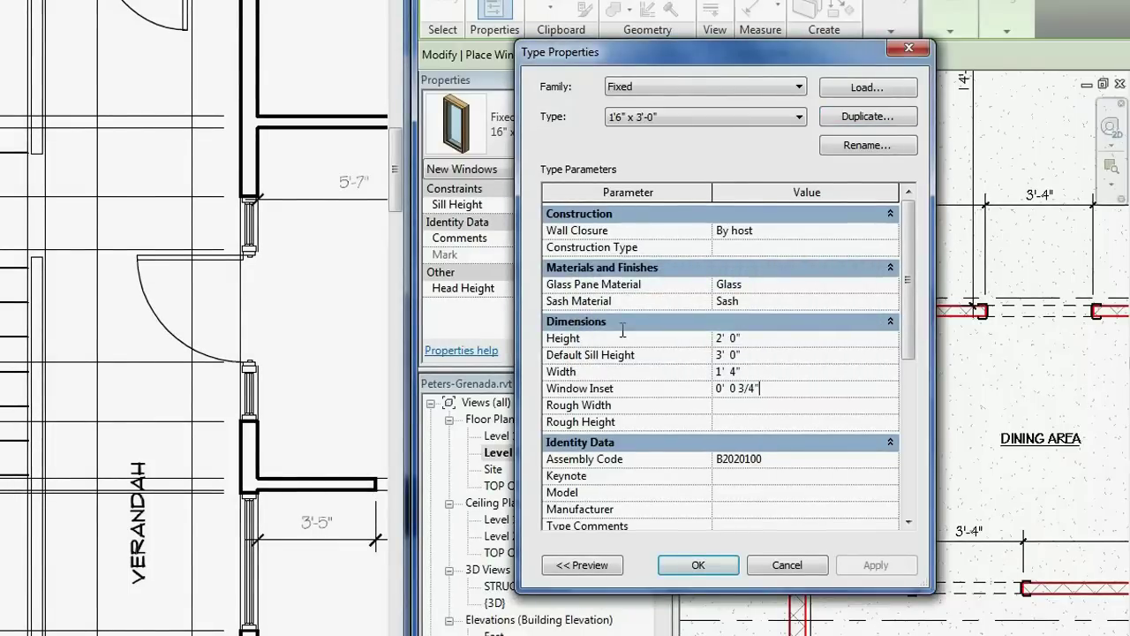
text(2")
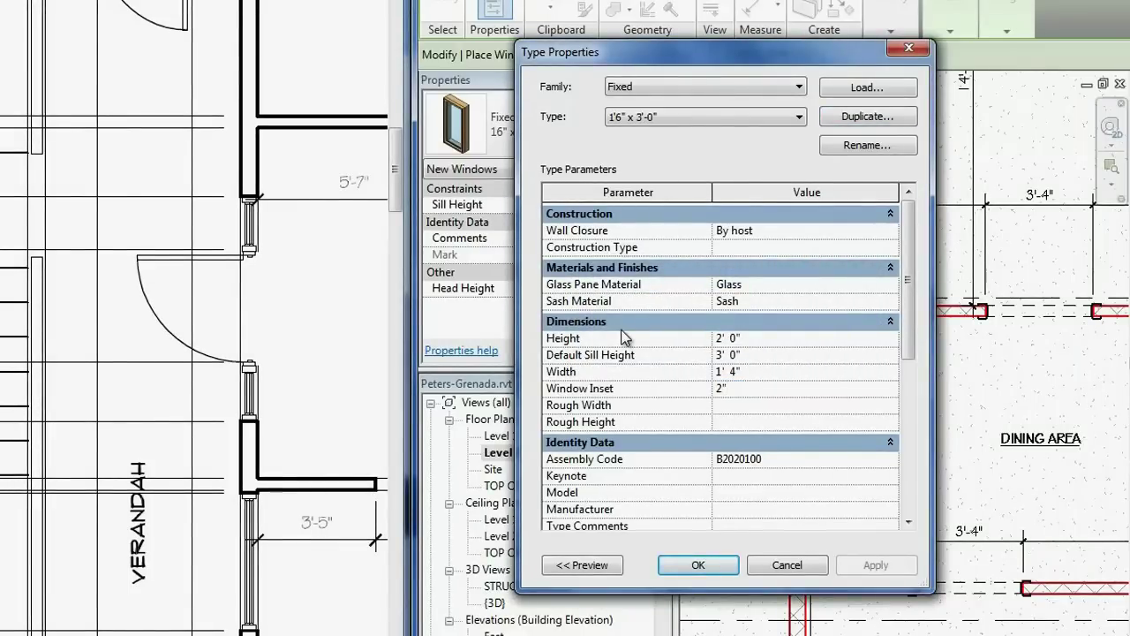
key(Up)
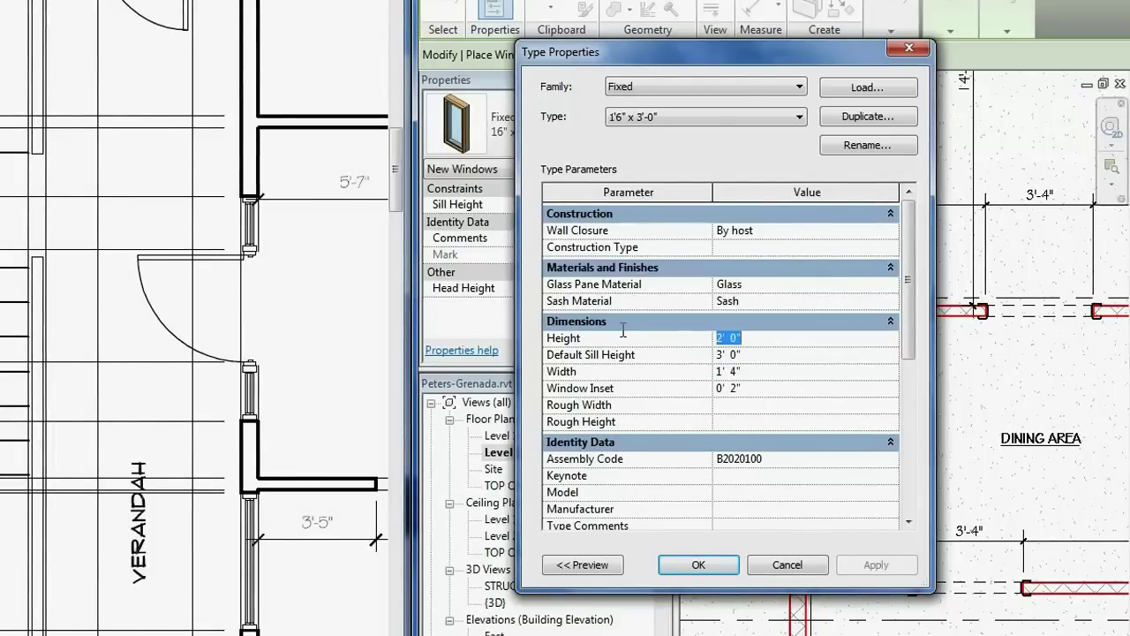
text(3')
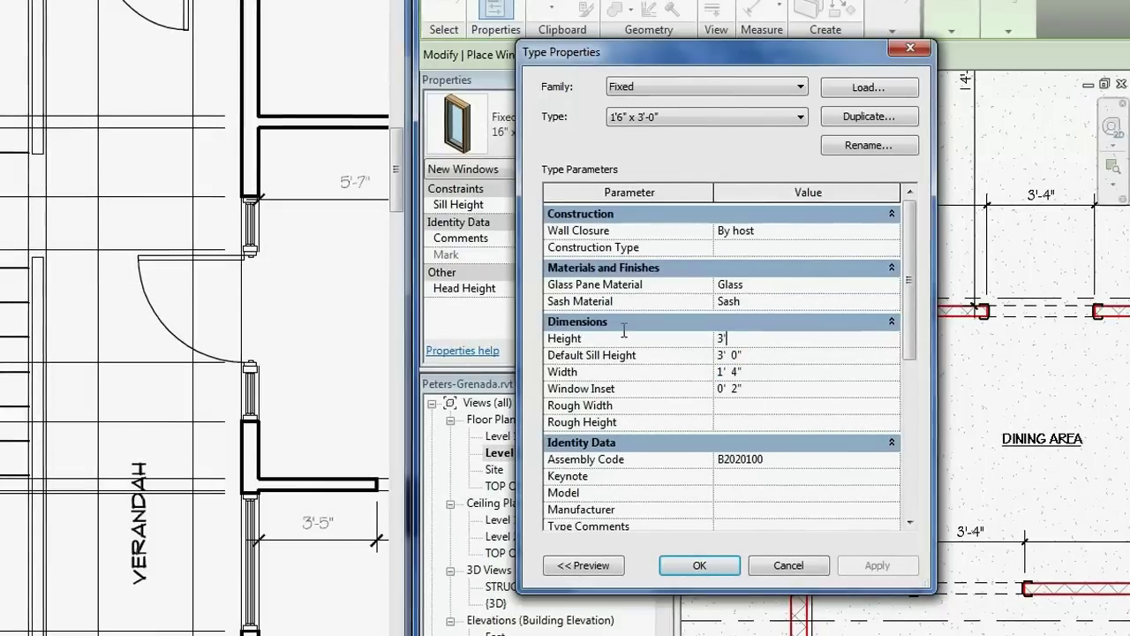
key(Return)
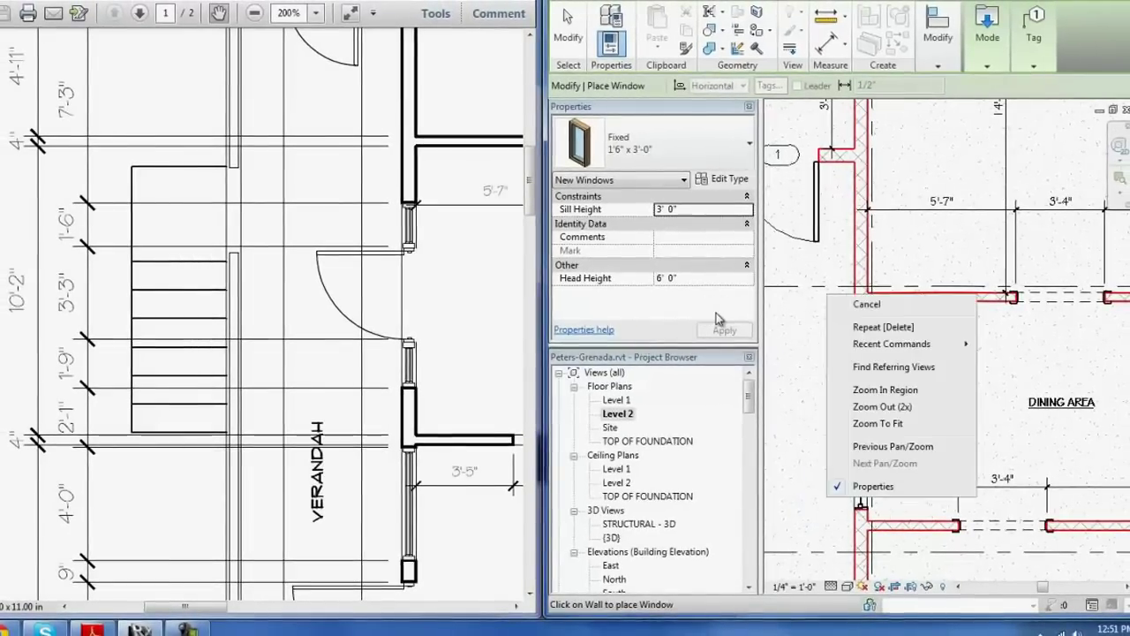
Step: Leave window placement, choose the Single-Flush 36" x 80" door type, then cancel door placement
key(Escape)
key(Escape)
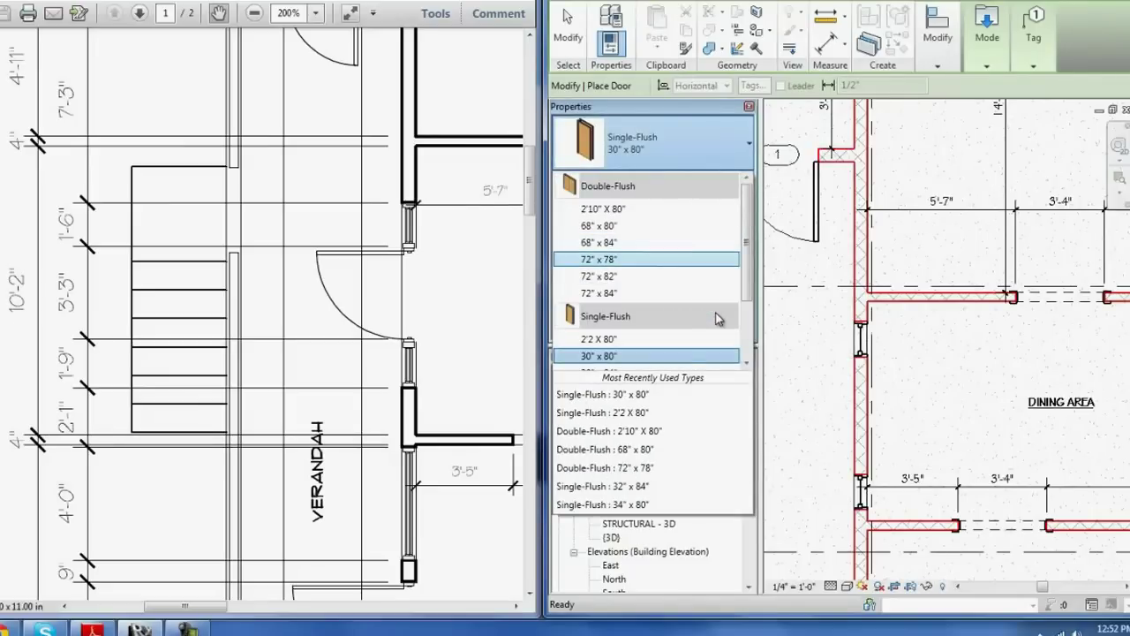
scroll(717, 319, down, 1)
scroll(717, 318, down, 1)
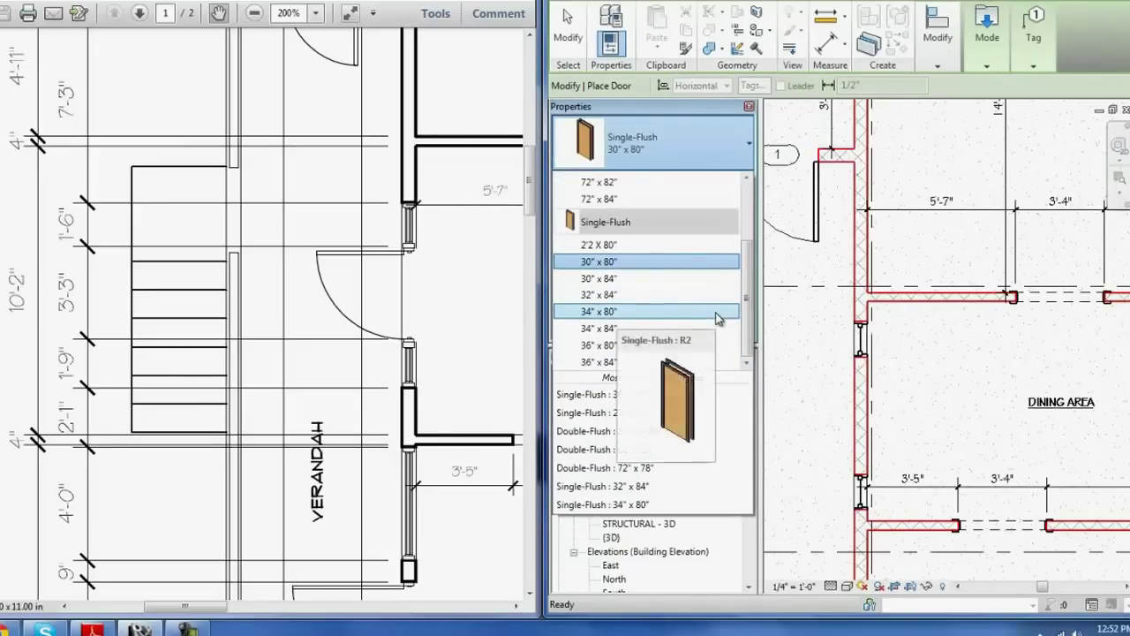
scroll(717, 318, down, 1)
click(717, 318)
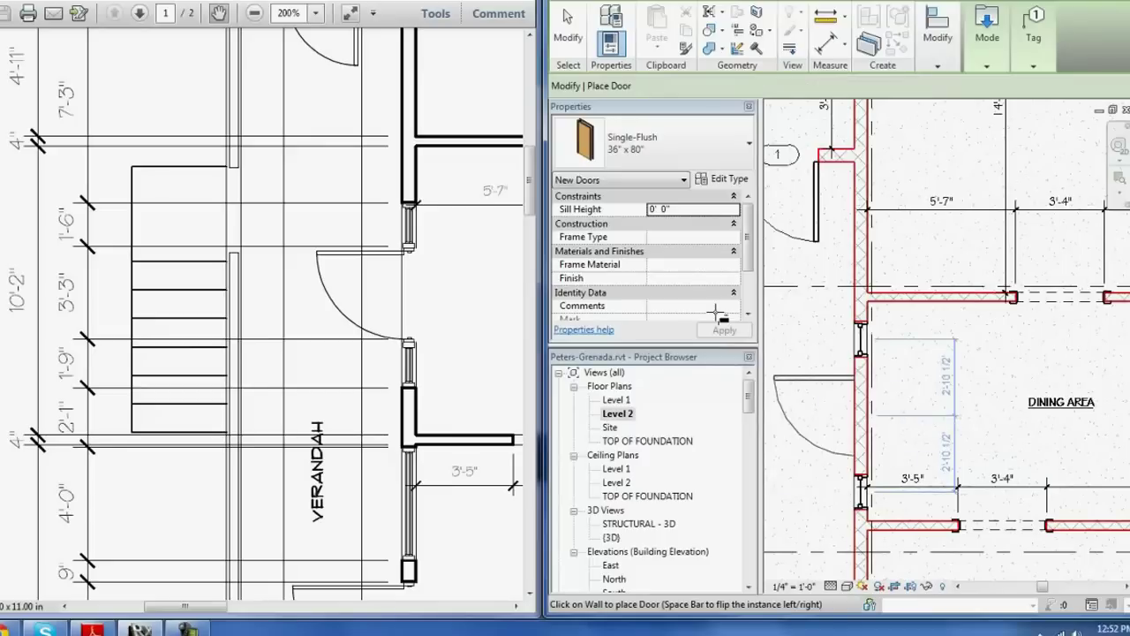
right_click(905, 345)
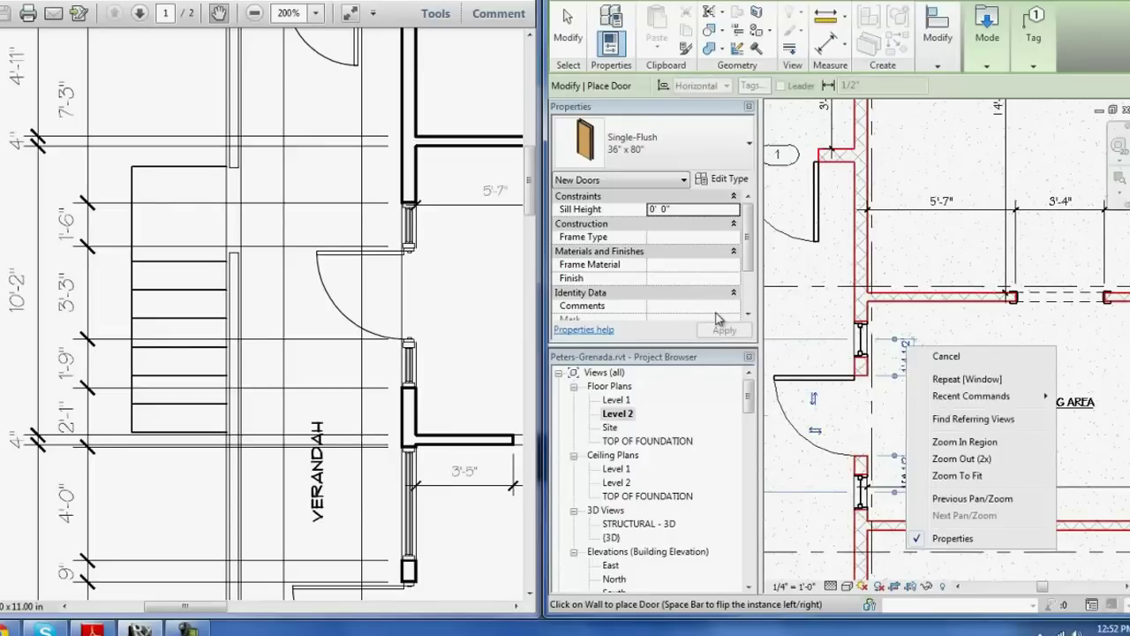
click(962, 458)
right_click(932, 343)
click(947, 354)
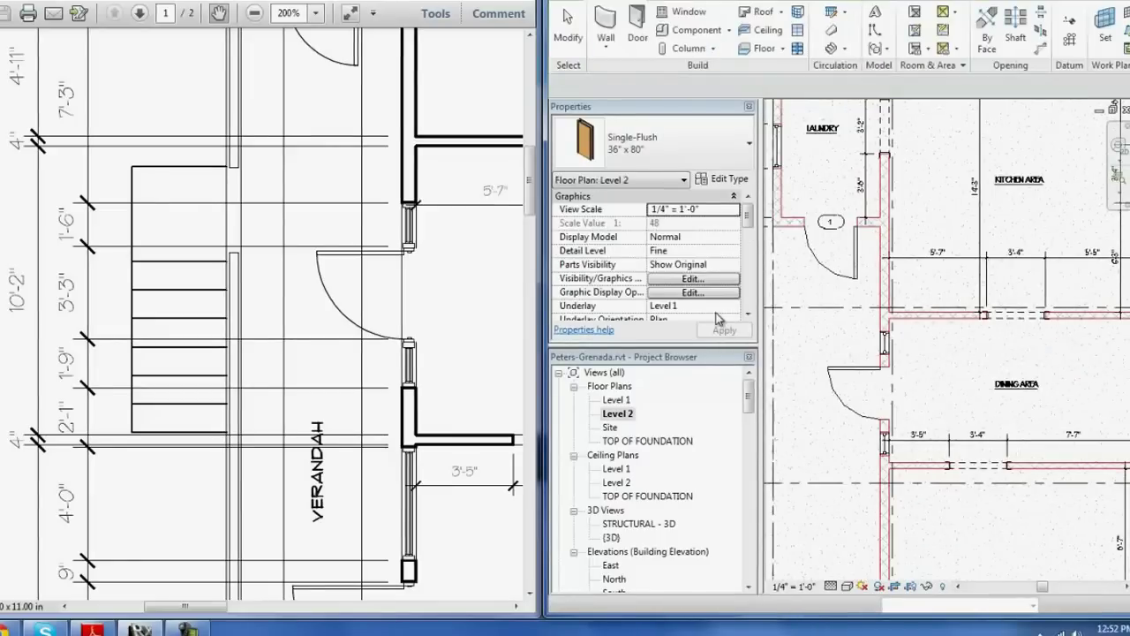
scroll(770, 384, up, 3)
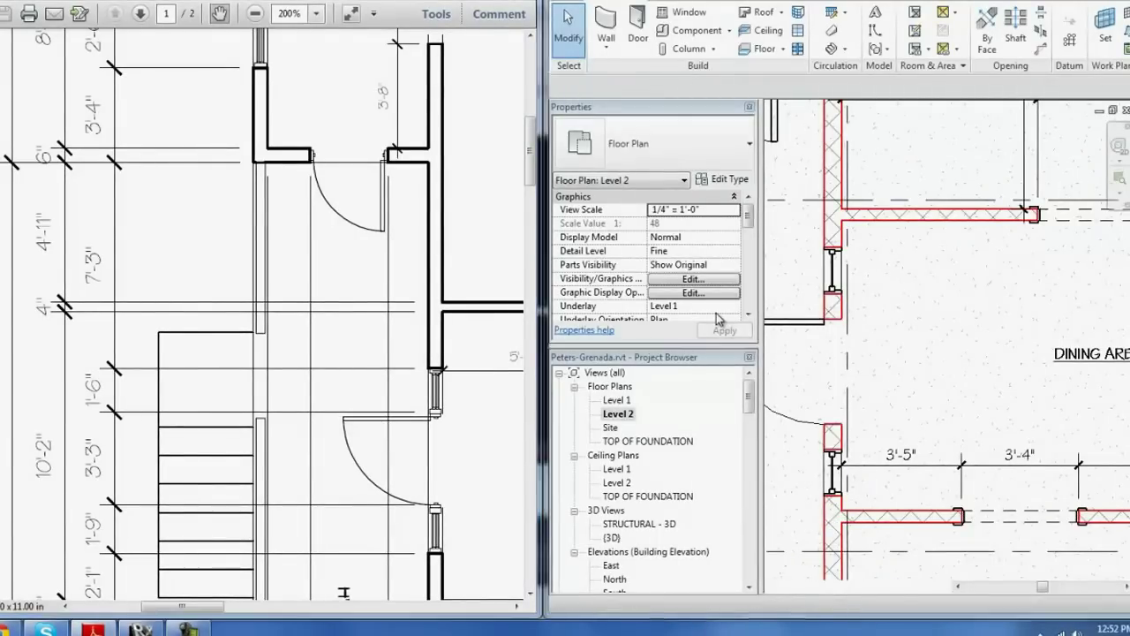
key(z)
key(f)
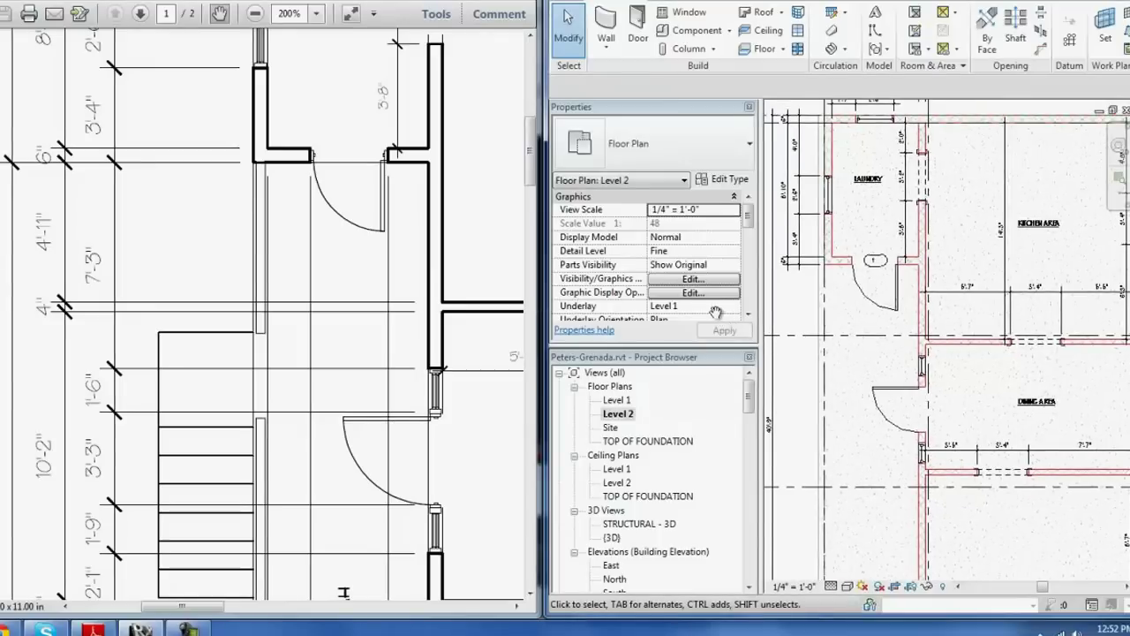
scroll(874, 388, up, 3)
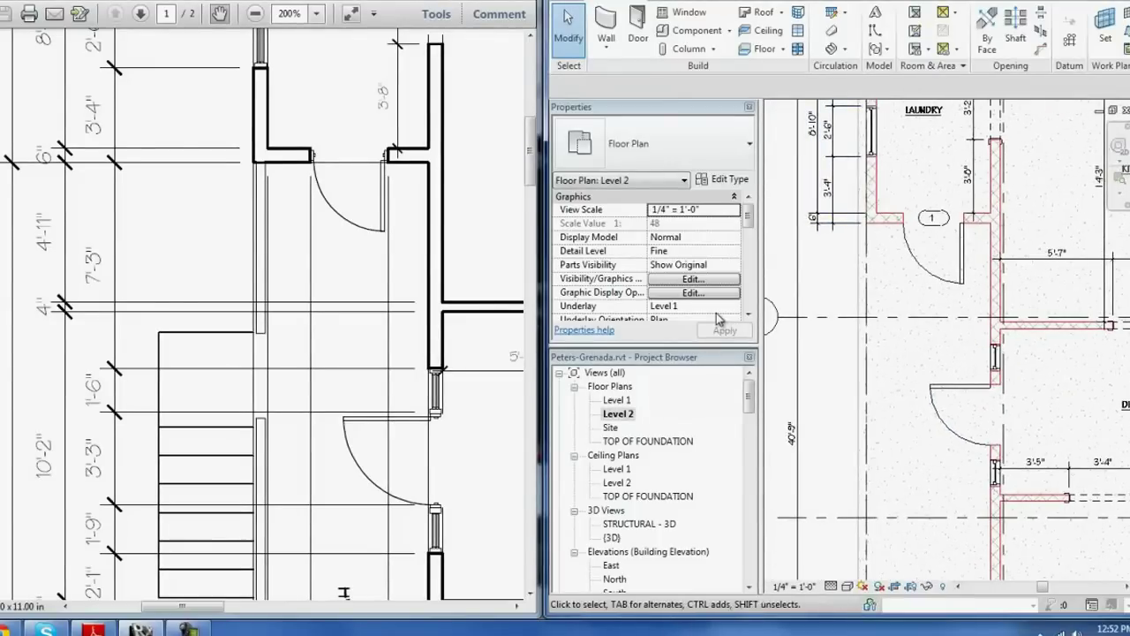
Step: Split the 8'-0 1/2" dimension by adding the door opening and window as references
key(e)
key(w)
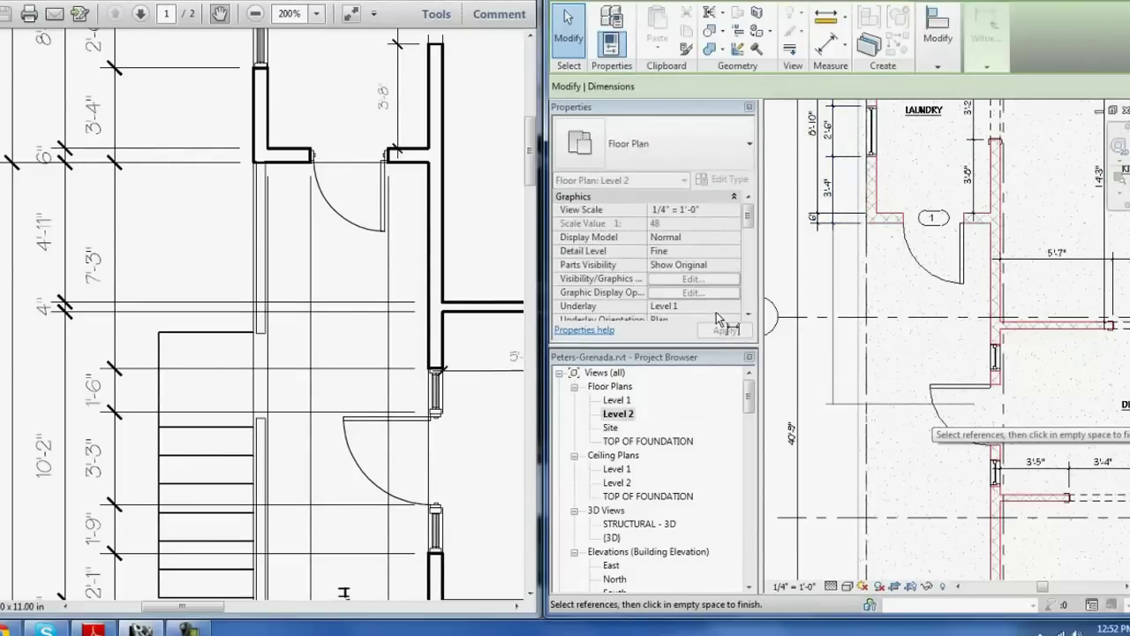
click(963, 385)
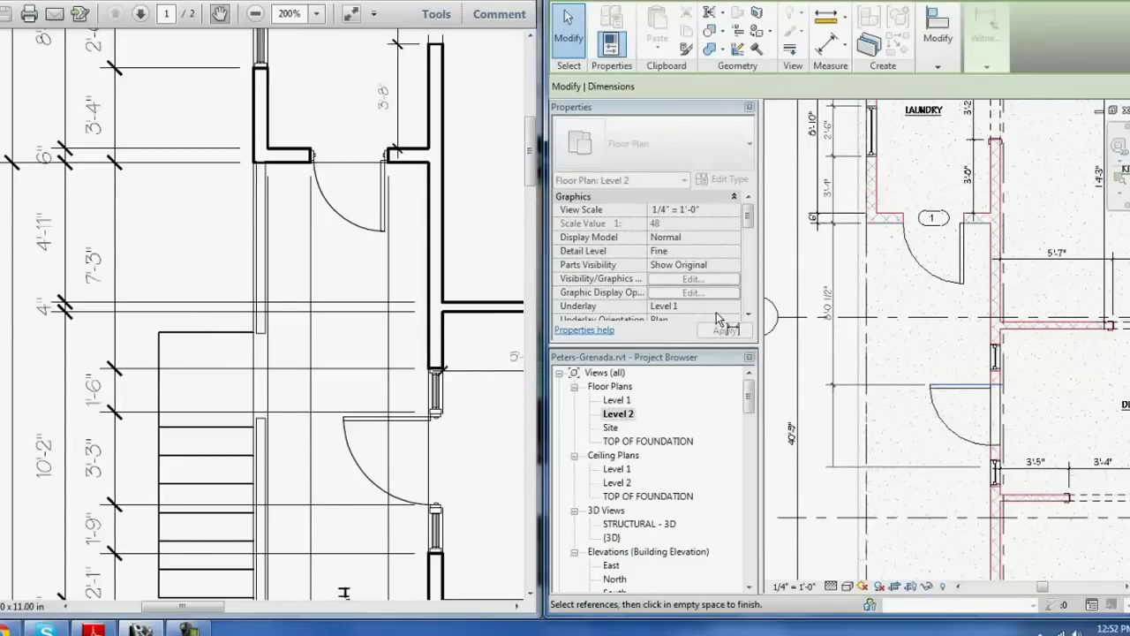
click(989, 350)
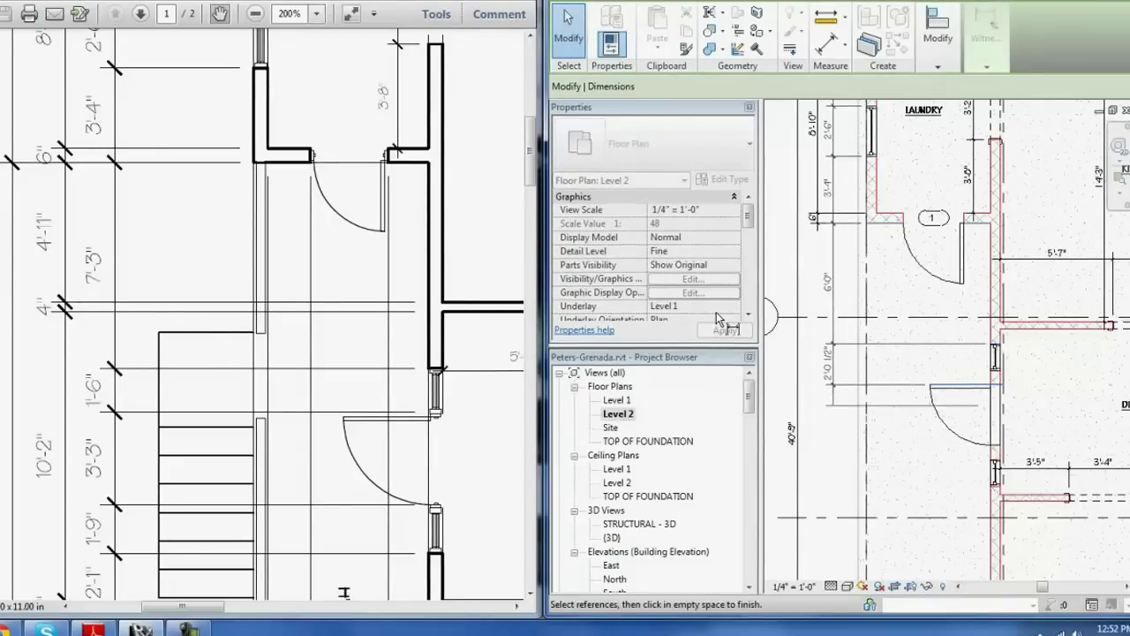
Step: Zoom in on the small fixed window beside the door and select it
scroll(717, 317, up, 1)
scroll(717, 318, up, 1)
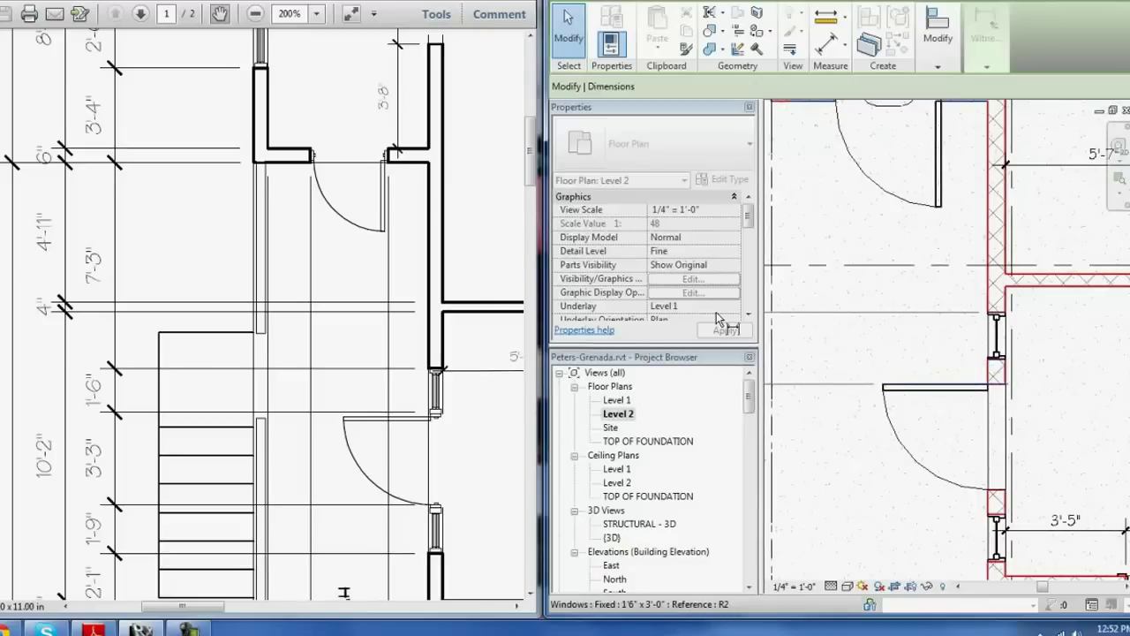
scroll(717, 318, down, 1)
scroll(717, 318, up, 1)
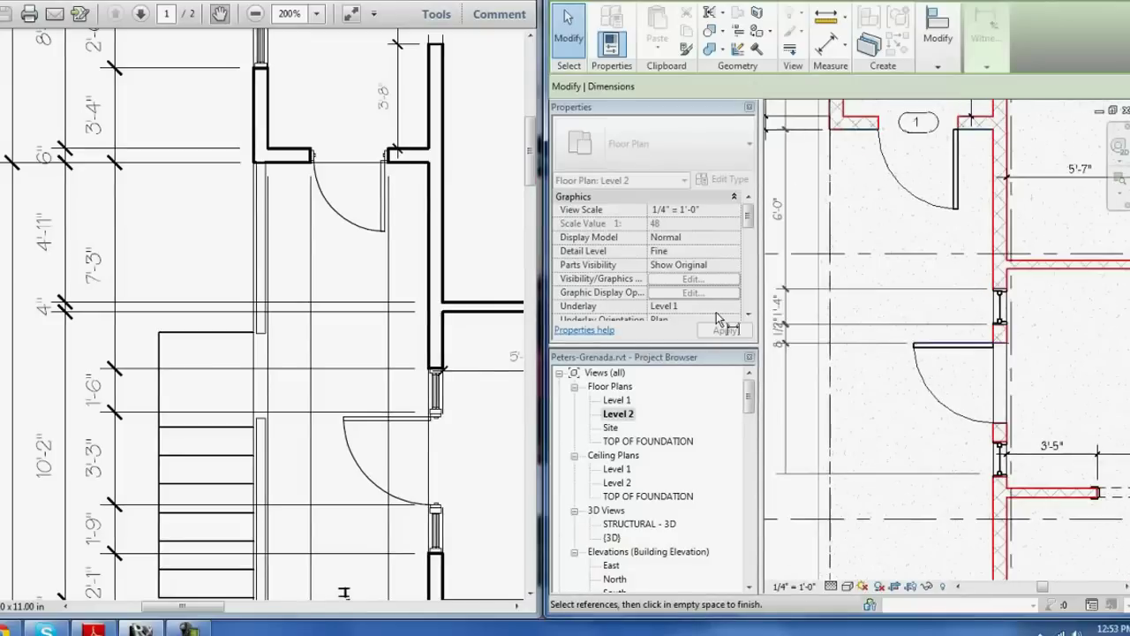
scroll(718, 318, up, 1)
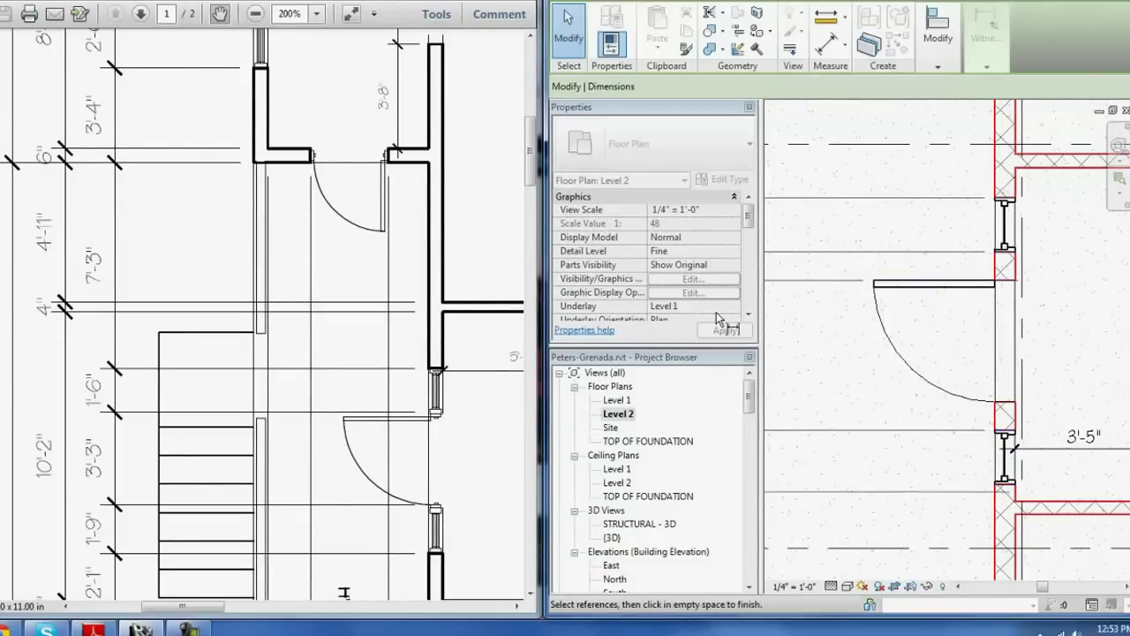
scroll(717, 318, down, 2)
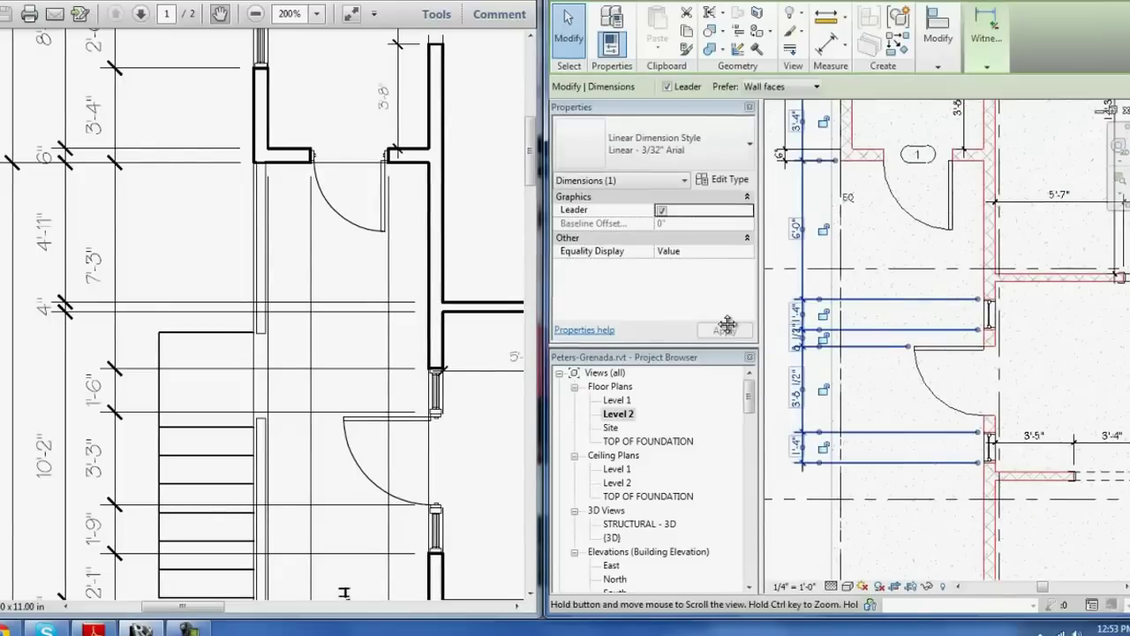
key(Escape)
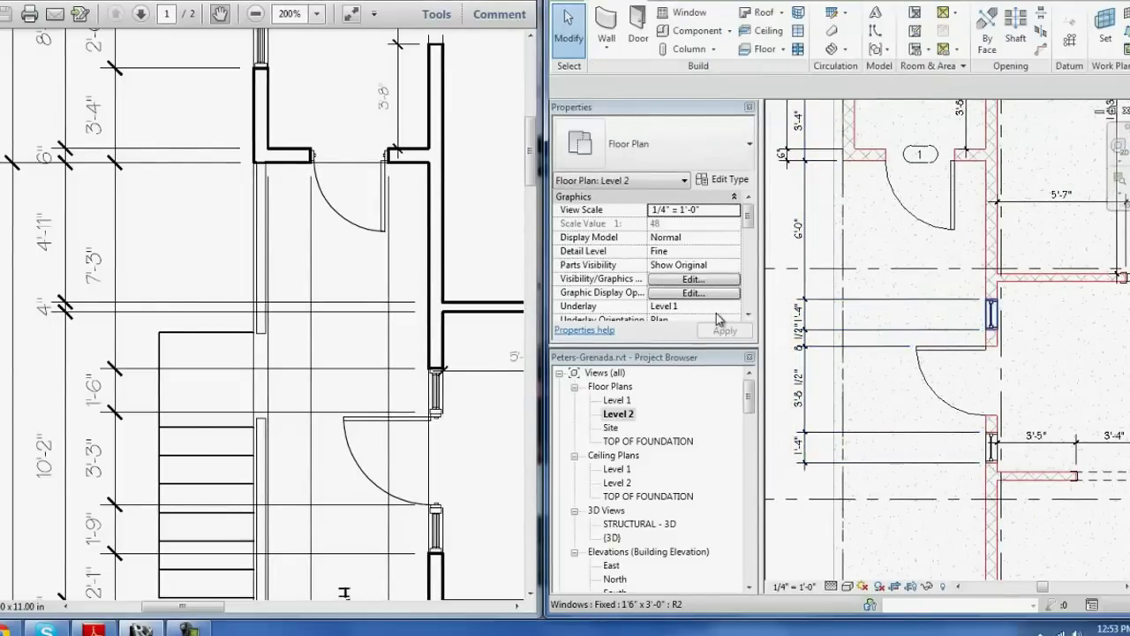
click(991, 313)
Step: Check the fixed window's type properties, then set its distance from the upper wall to 7'-3"
click(724, 178)
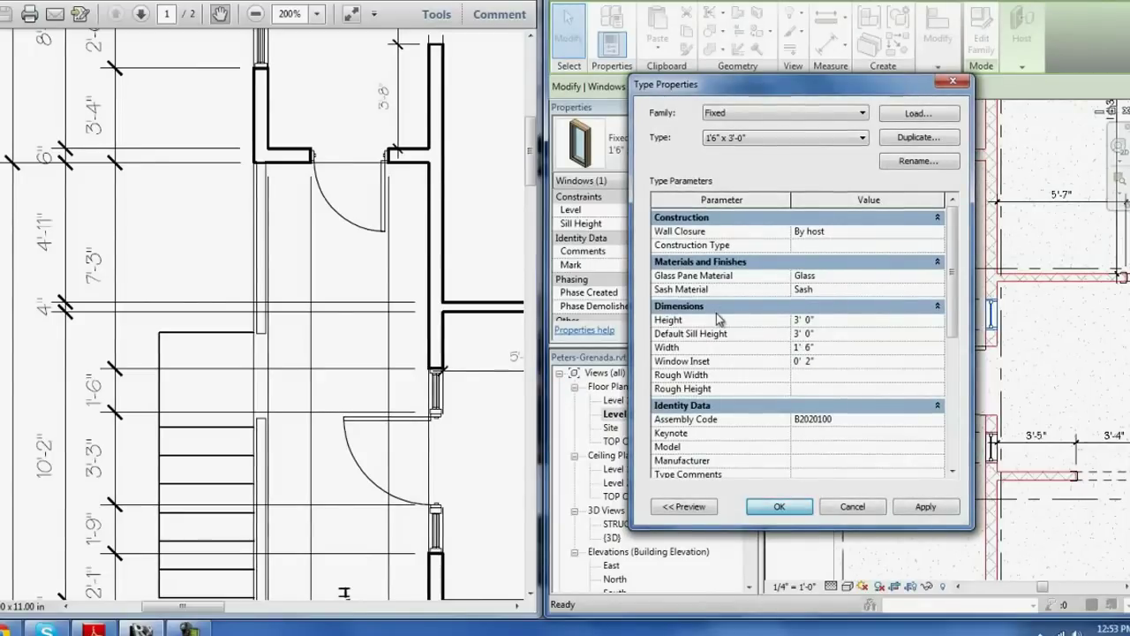
key(Escape)
key(Escape)
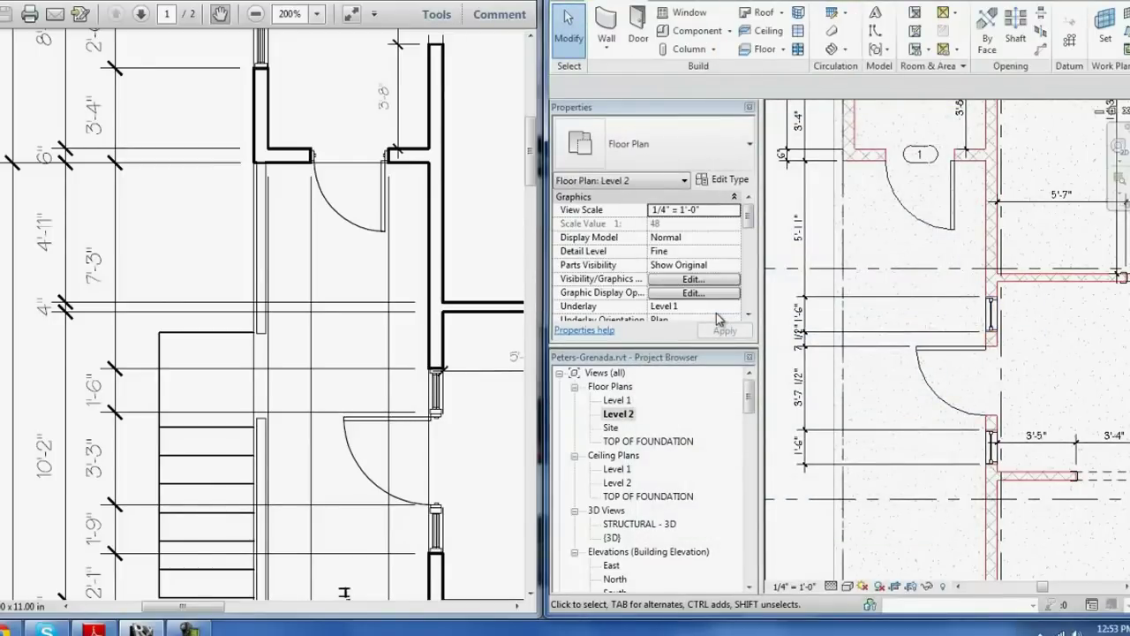
click(990, 313)
click(799, 232)
text(7'3)
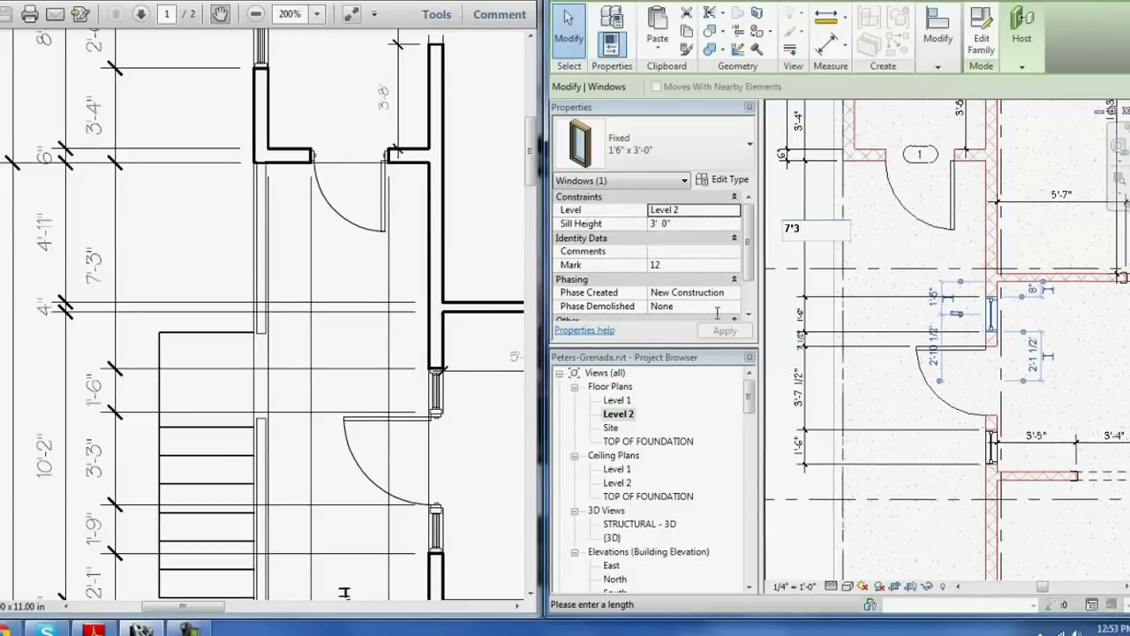
key(Return)
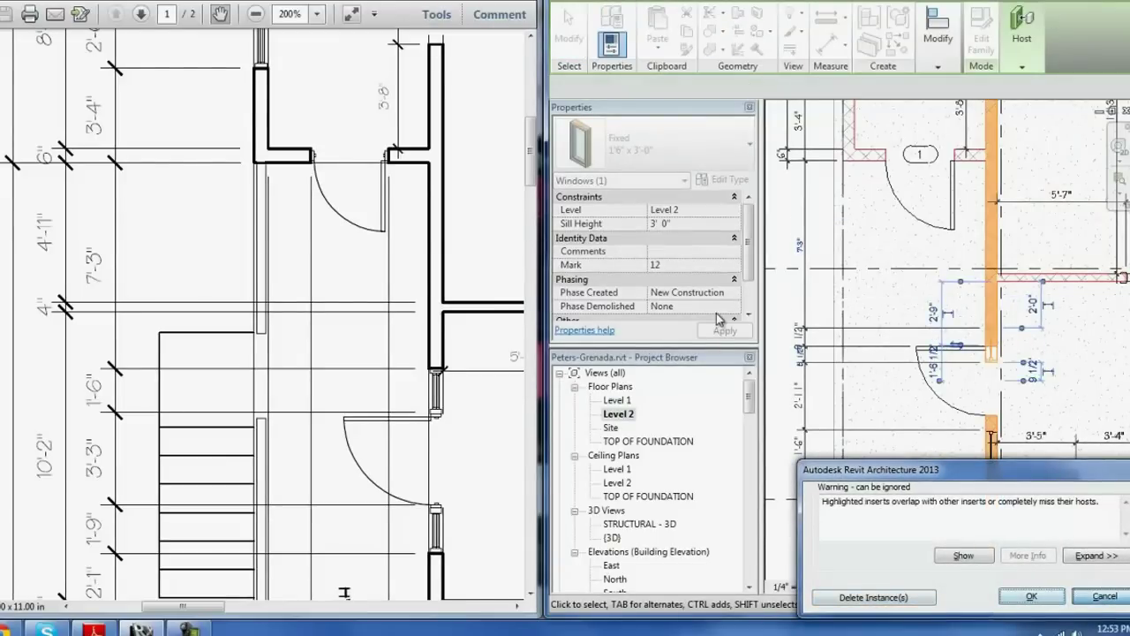
key(Escape)
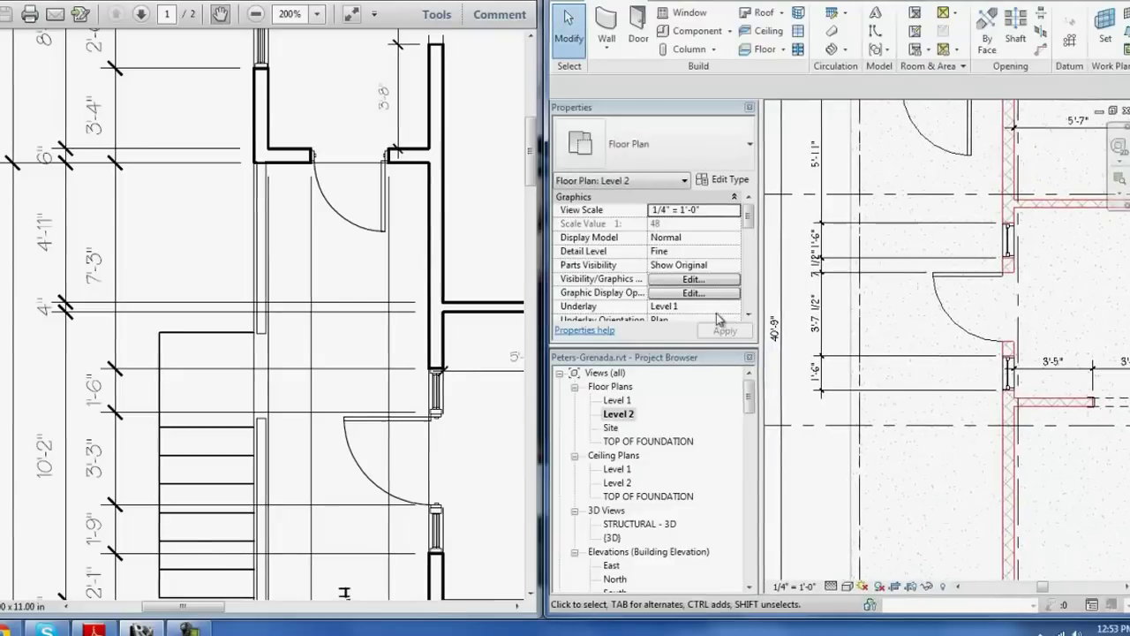
scroll(1016, 376, up, 1)
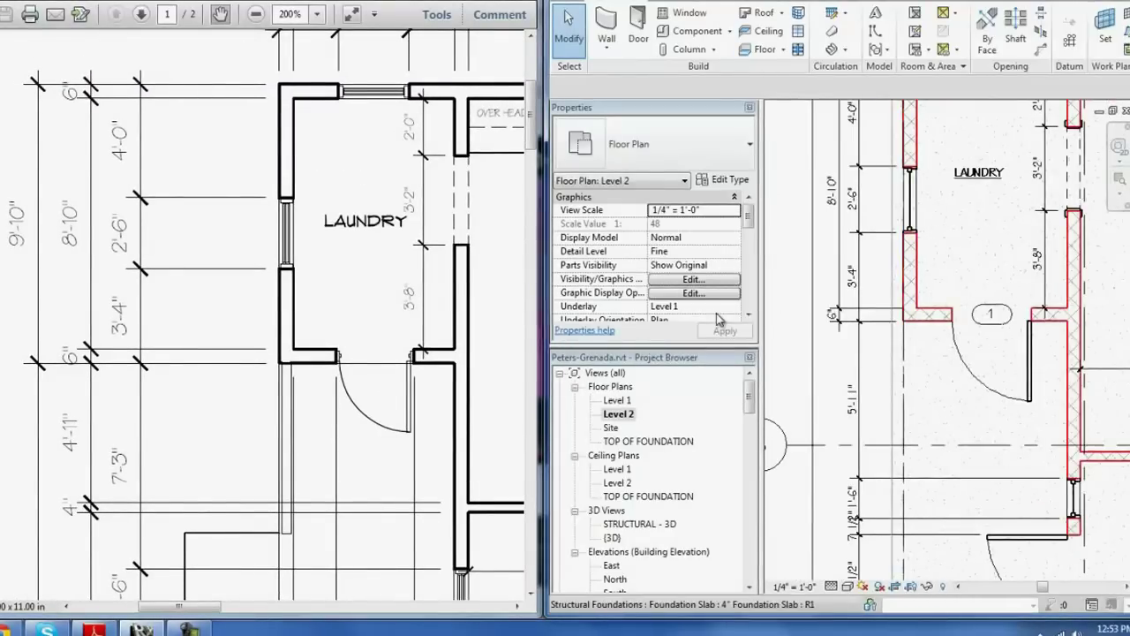
mouse_move(718, 320)
middle_down()
mouse_move(726, 325)
mouse_move(716, 313)
middle_up()
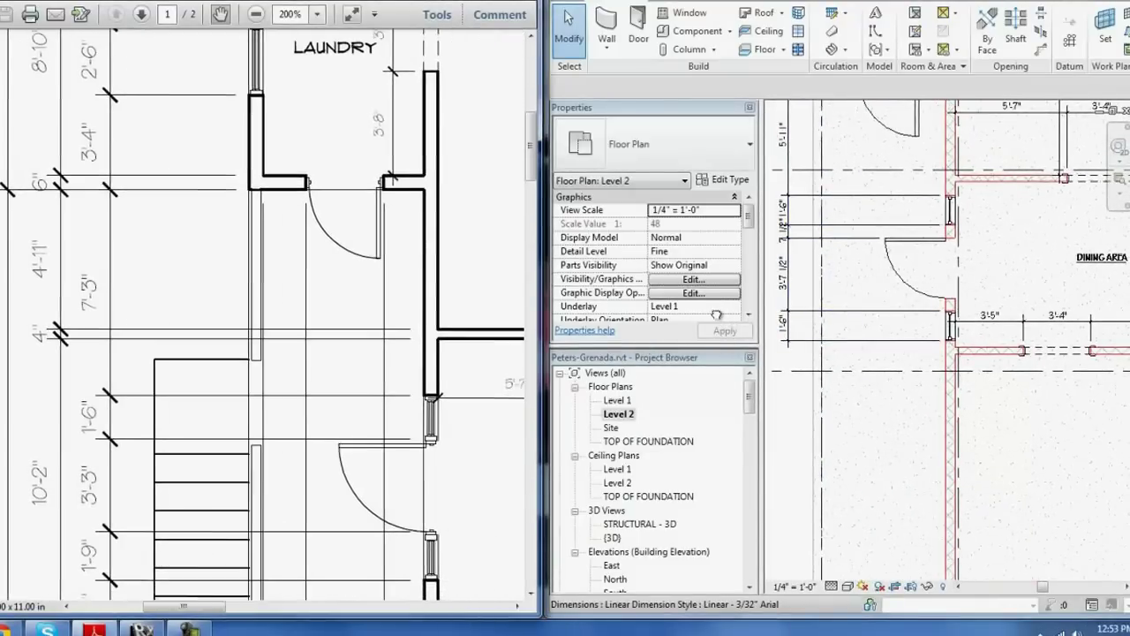
scroll(897, 376, down, 1)
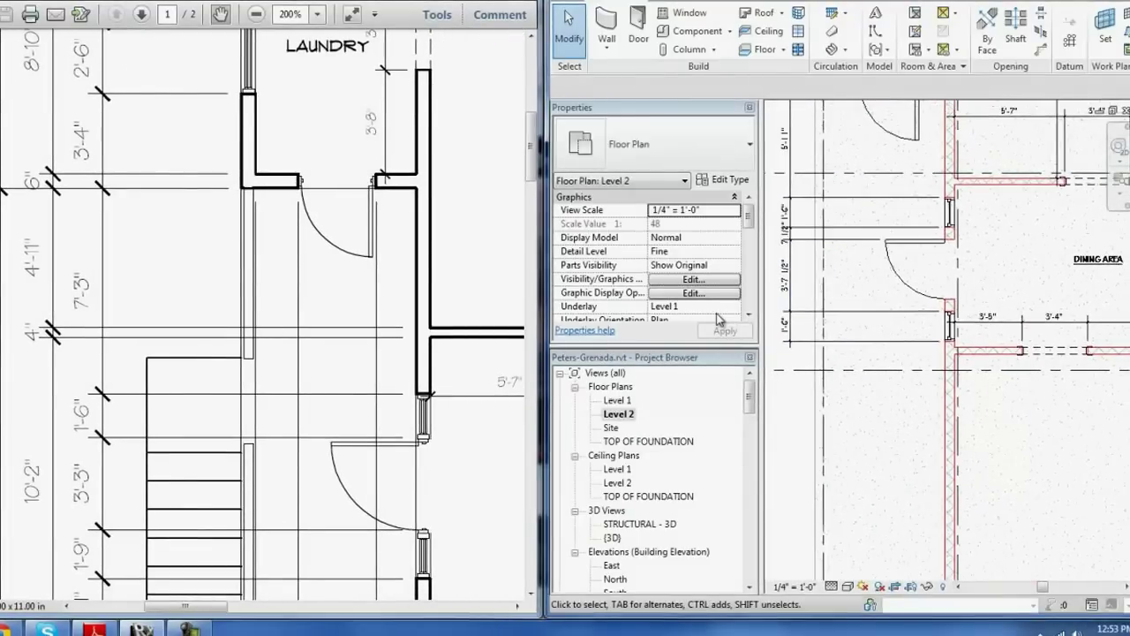
scroll(897, 375, down, 1)
middle_drag(718, 320, 719, 394)
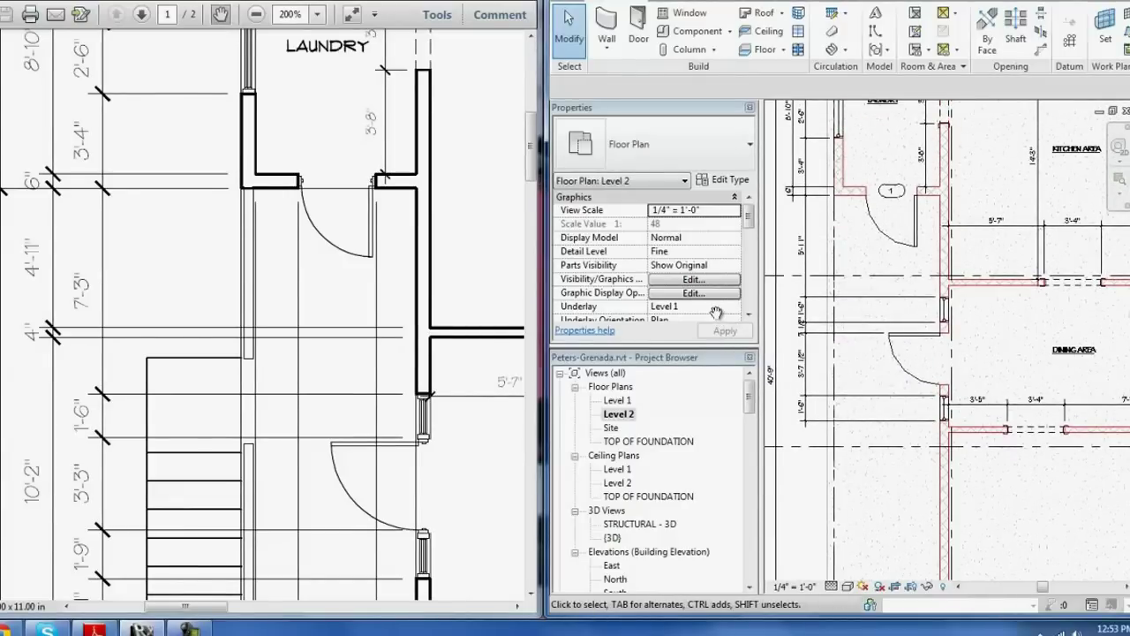
click(998, 281)
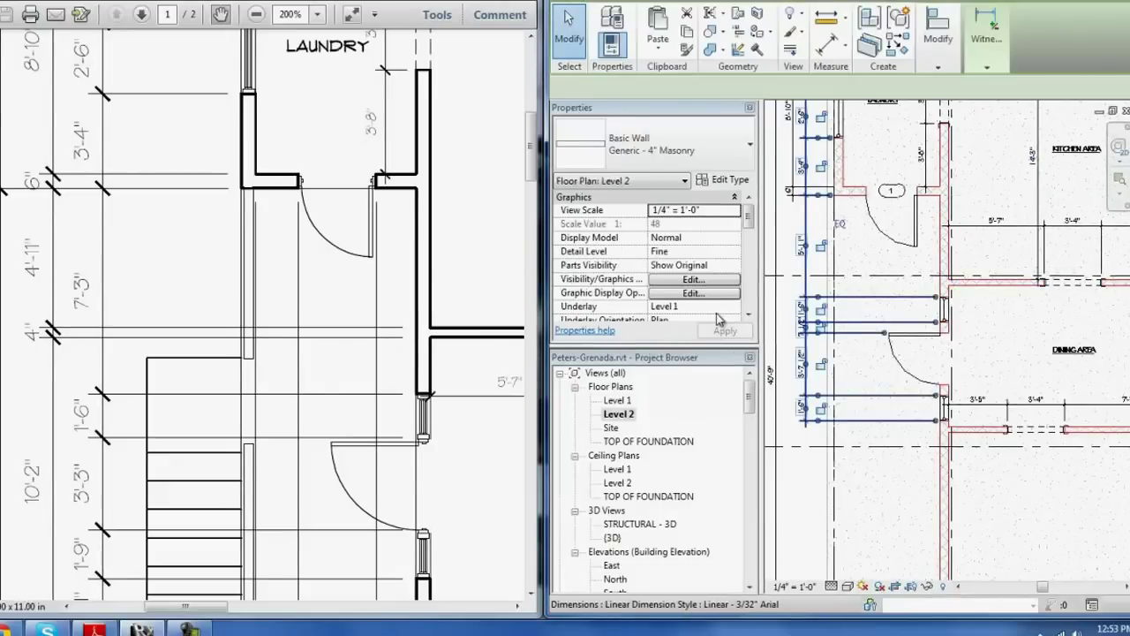
right_click(863, 212)
click(925, 399)
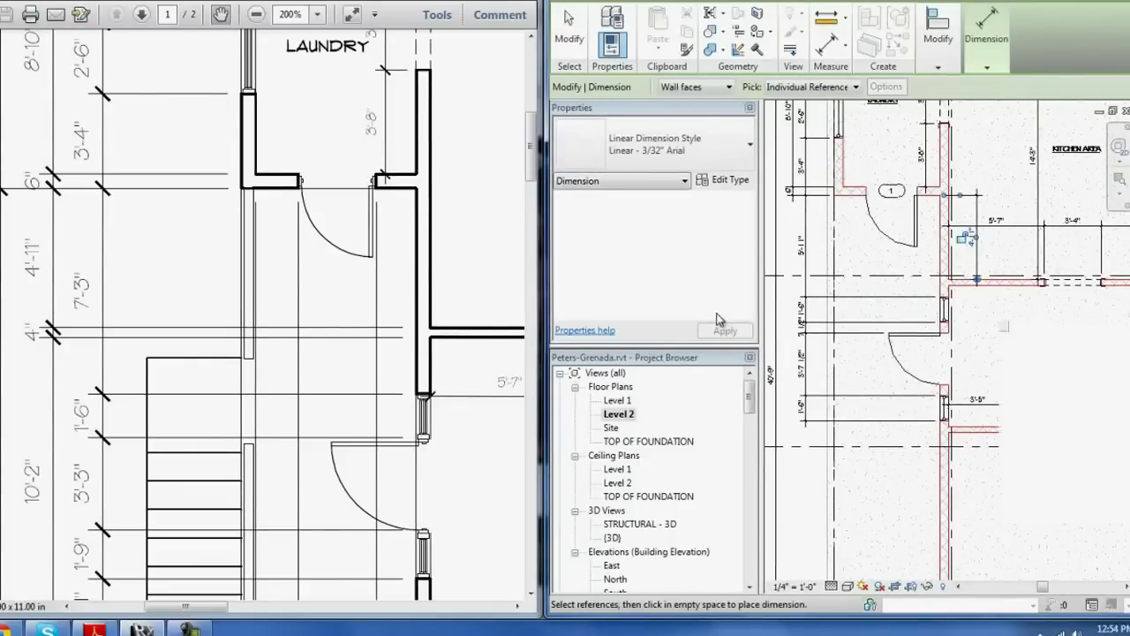
key(Escape)
key(Escape)
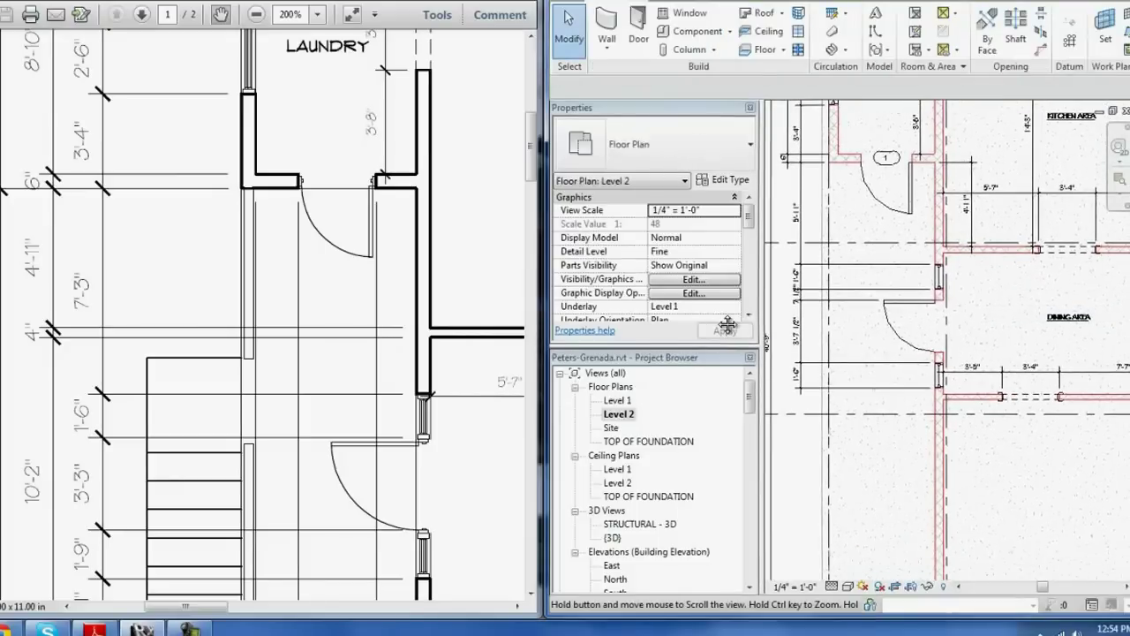
scroll(956, 318, up, 1)
scroll(956, 317, up, 1)
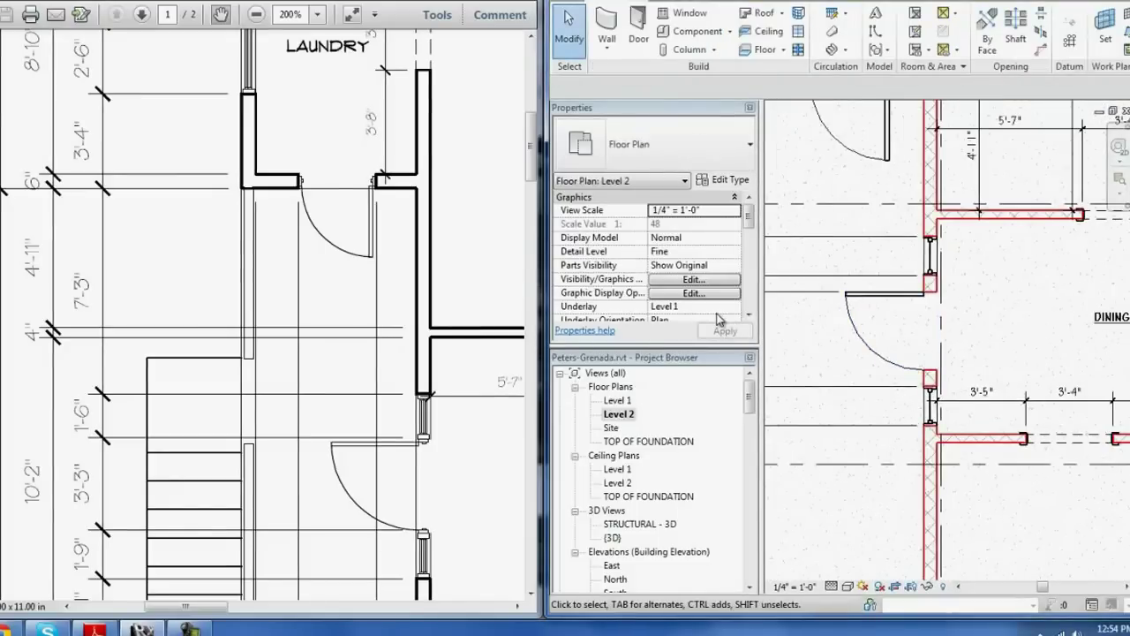
scroll(956, 318, down, 2)
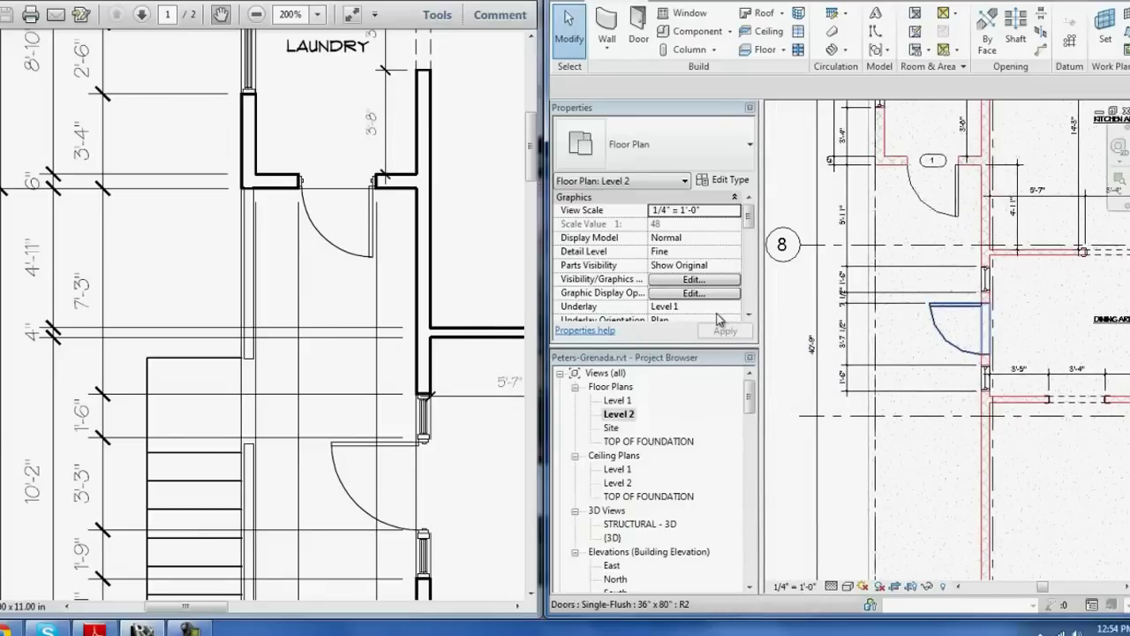
Step: Inspect the door beside the dining wall, starting and cancelling a dimension
click(956, 322)
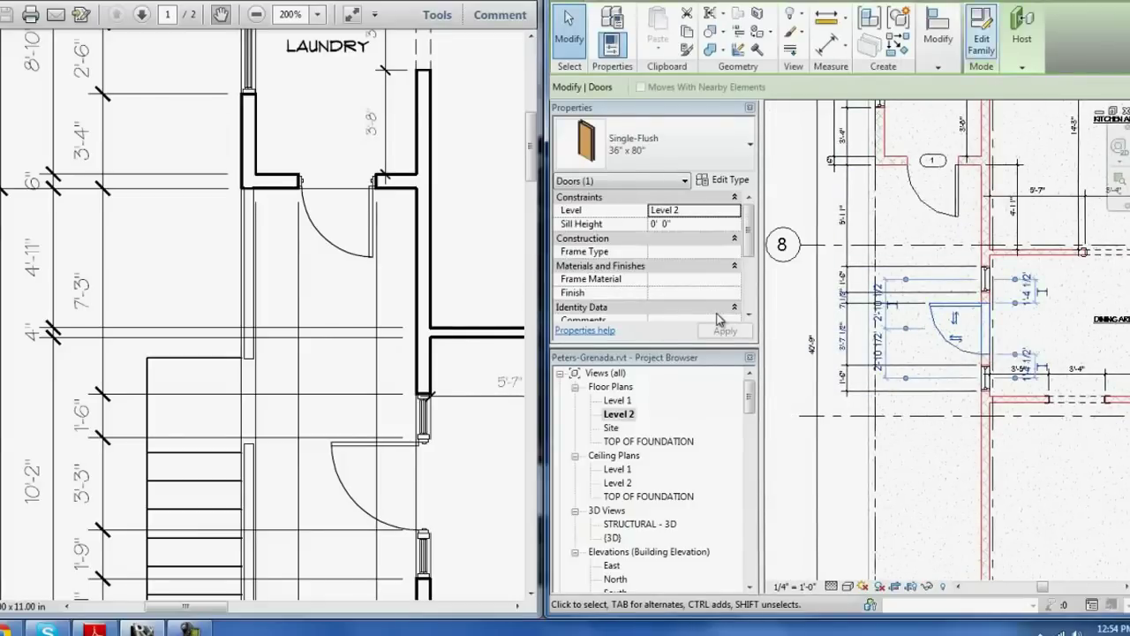
key(Escape)
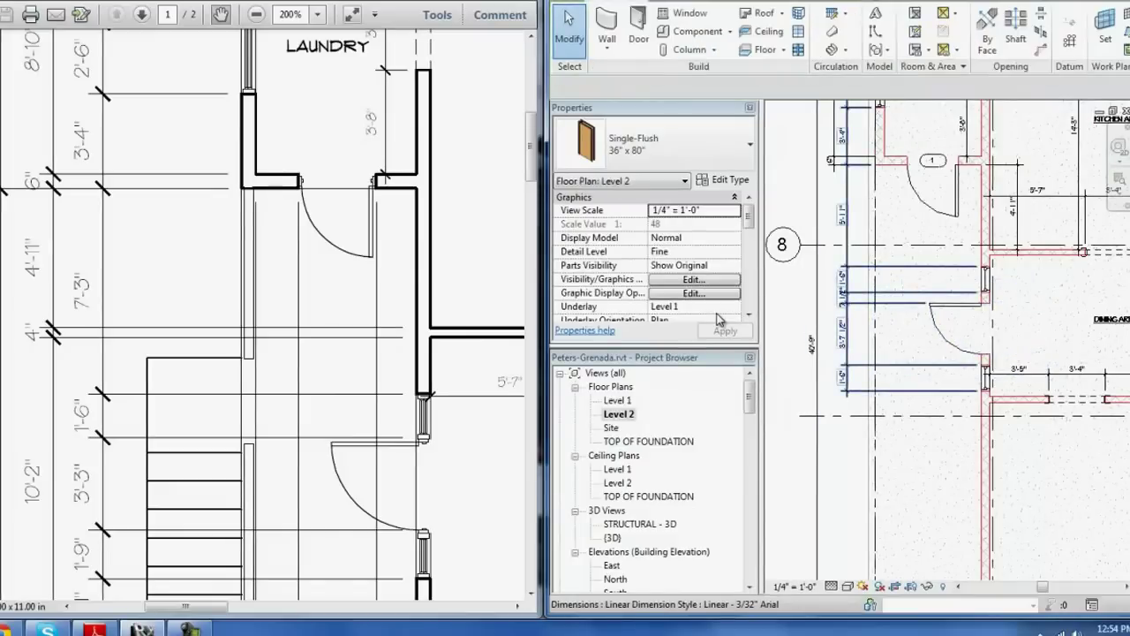
key(d)
key(i)
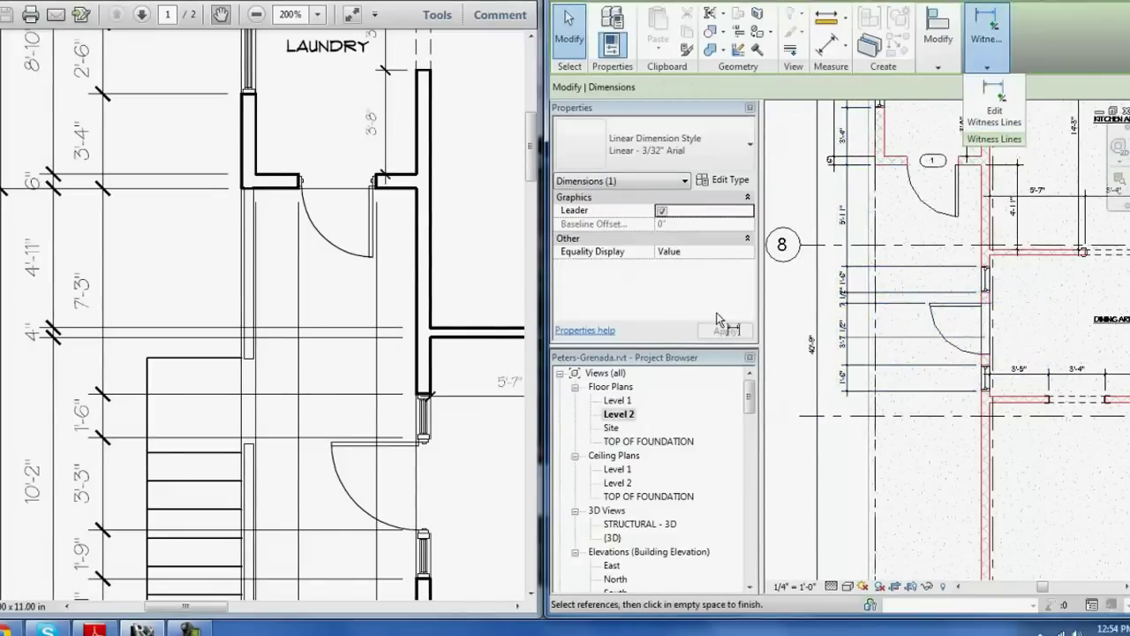
key(Escape)
key(Escape)
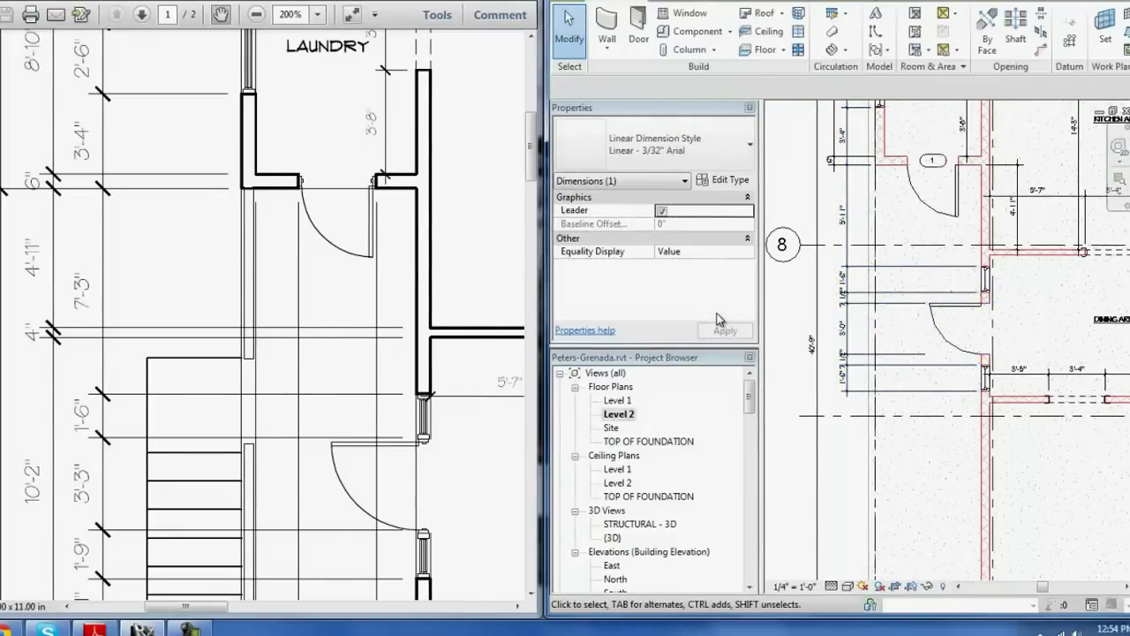
scroll(916, 388, up, 2)
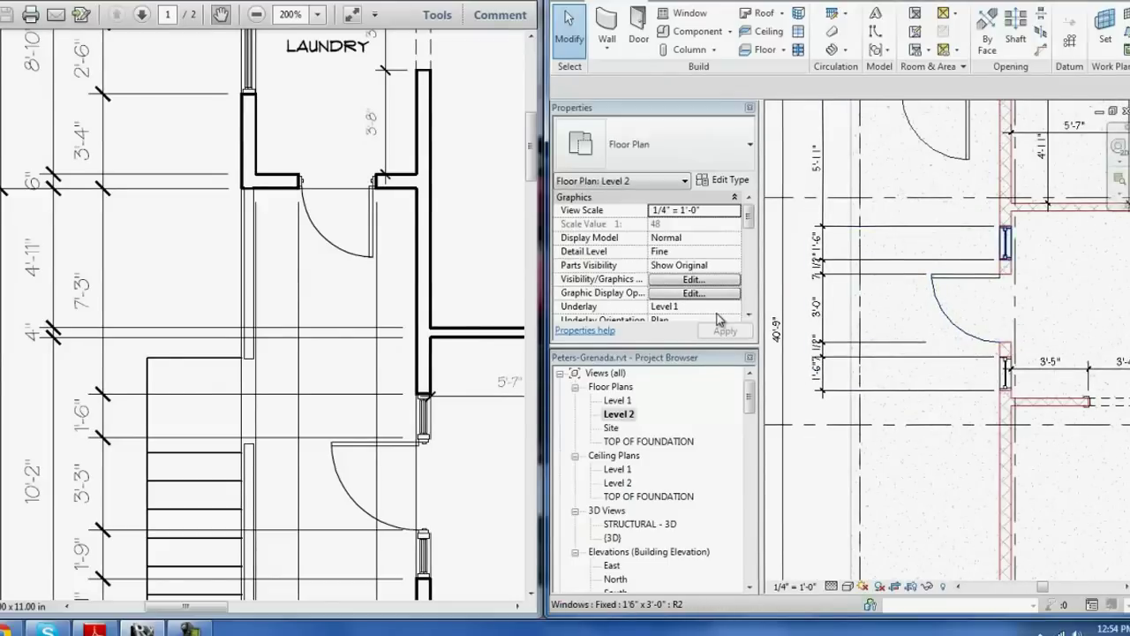
Step: Slide the small window down the wall and set its distance to 7'-3"
click(1006, 243)
middle_drag(884, 265, 883, 336)
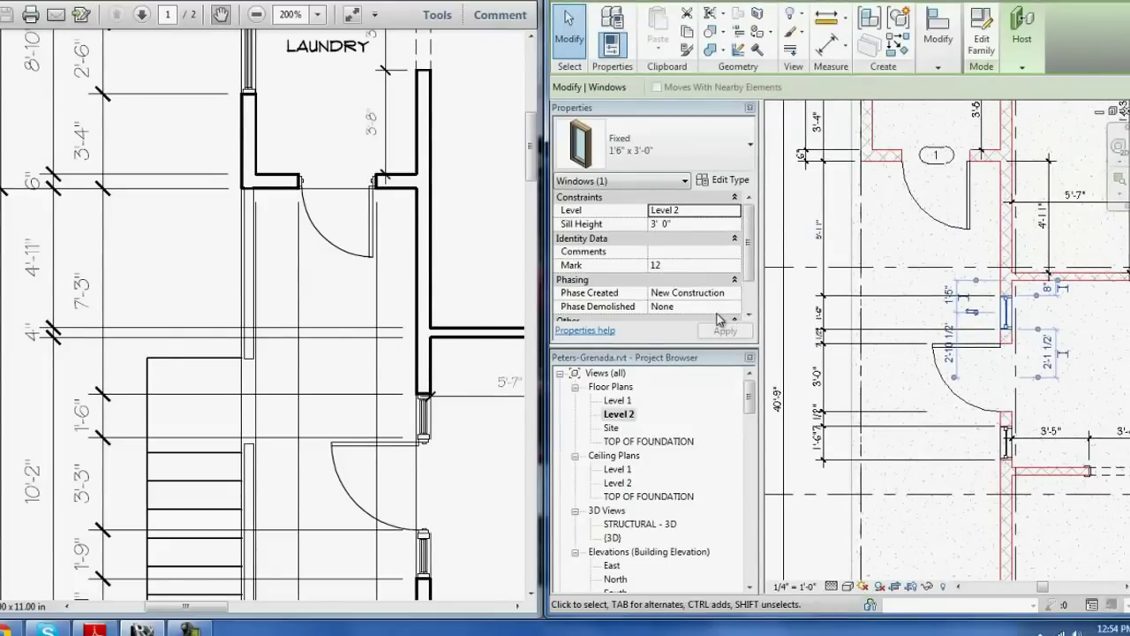
drag(1007, 314, 1007, 357)
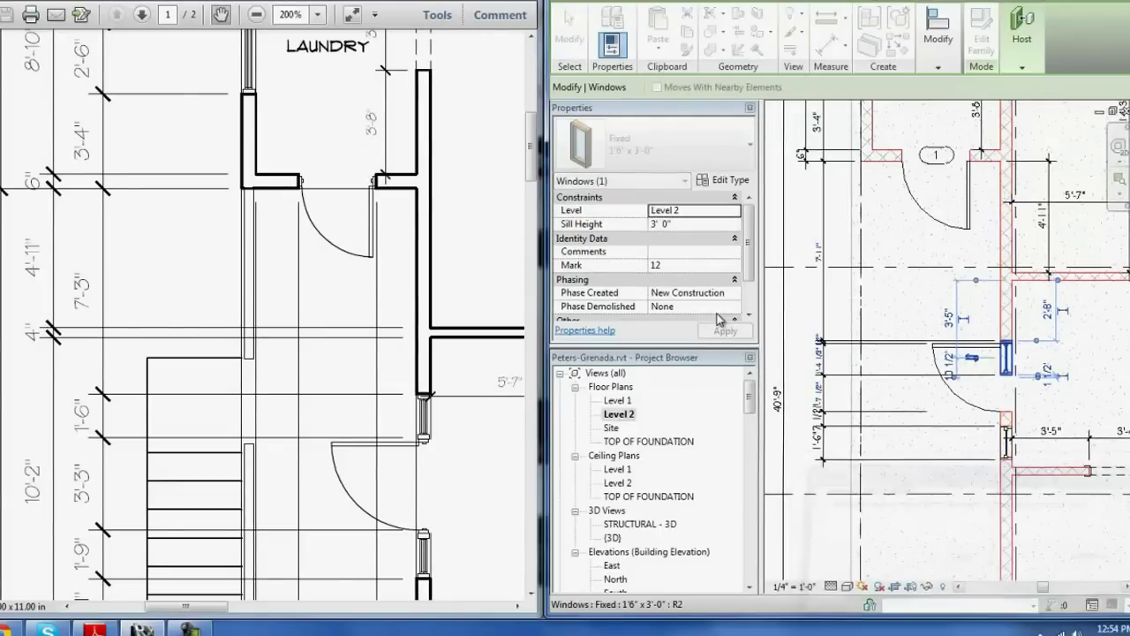
key(Escape)
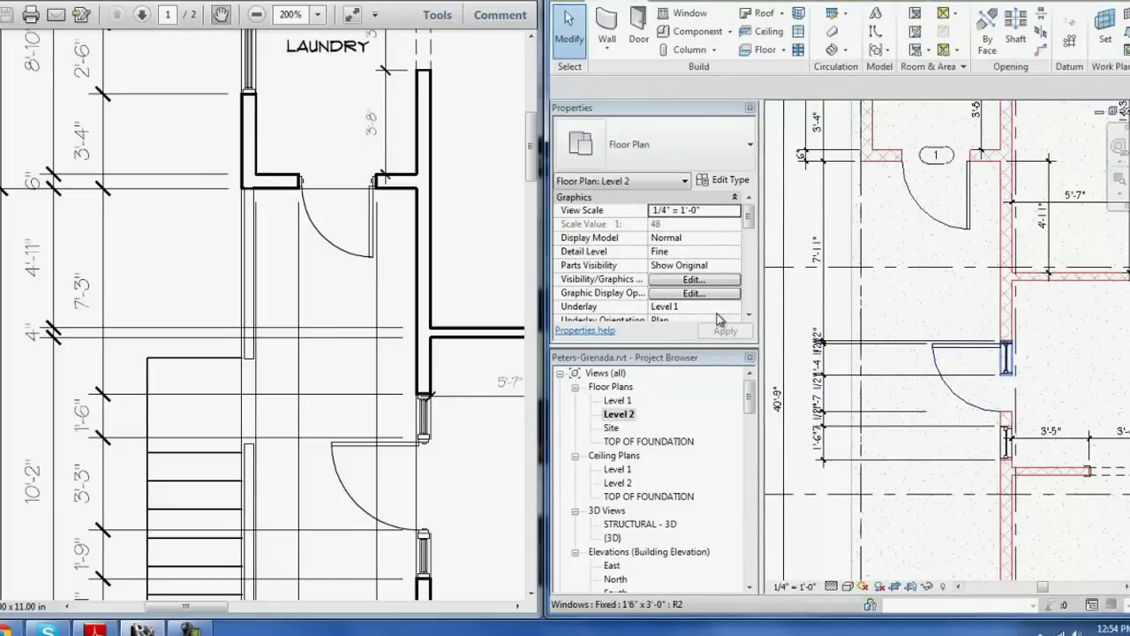
click(1007, 358)
click(817, 251)
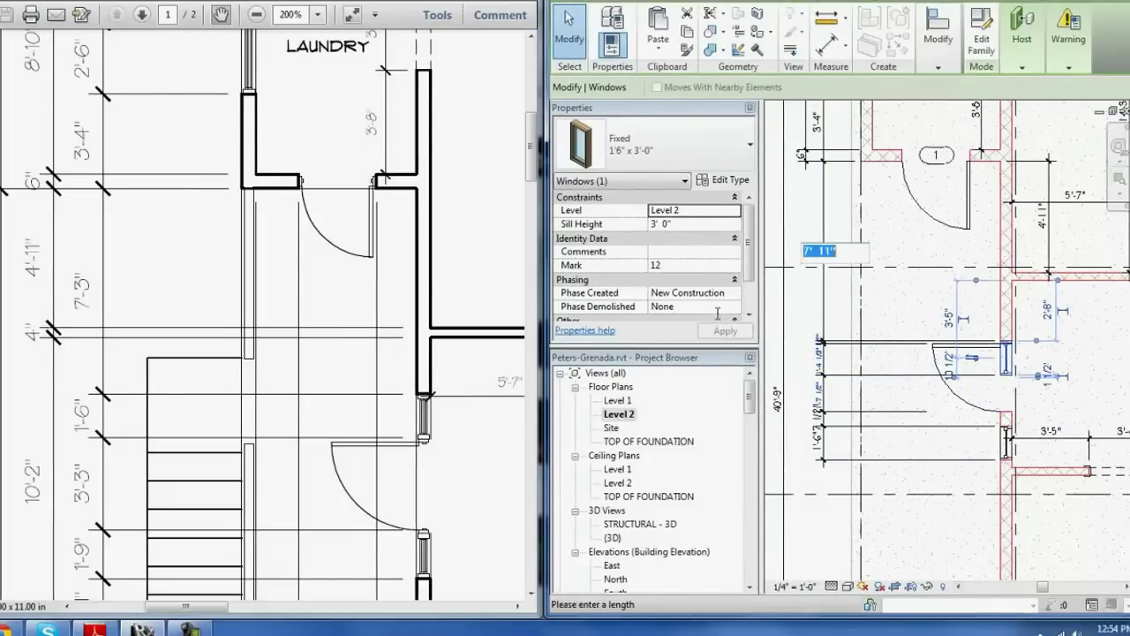
text(73)
key(Return)
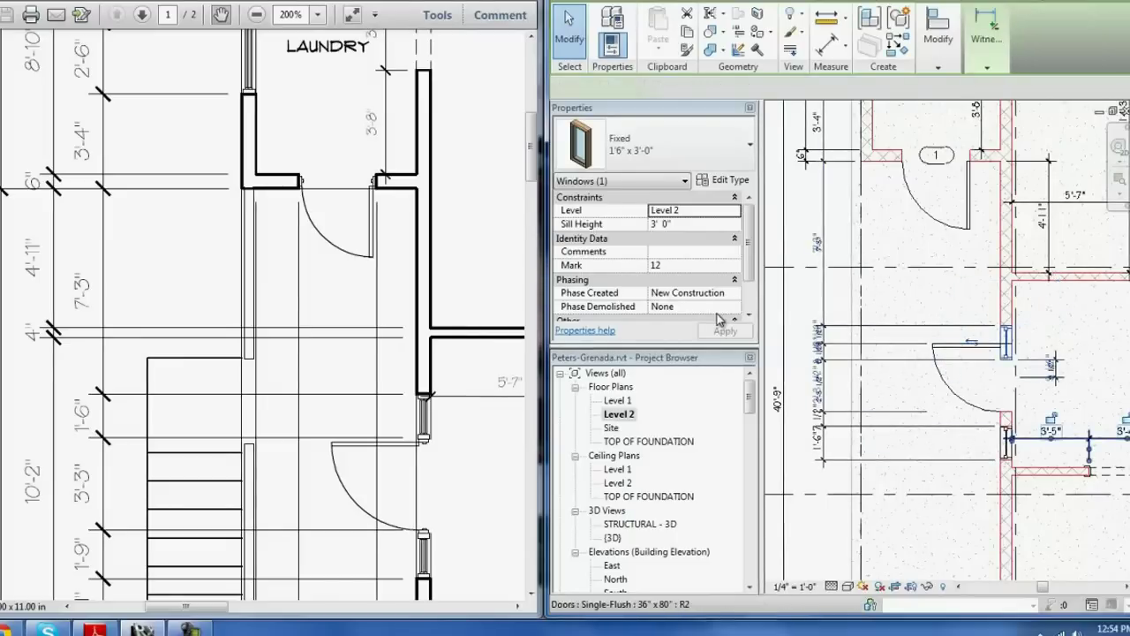
Step: Reposition the door between the two fixed windows using its 0' 8 1/2" offset distance
click(1049, 365)
key(Escape)
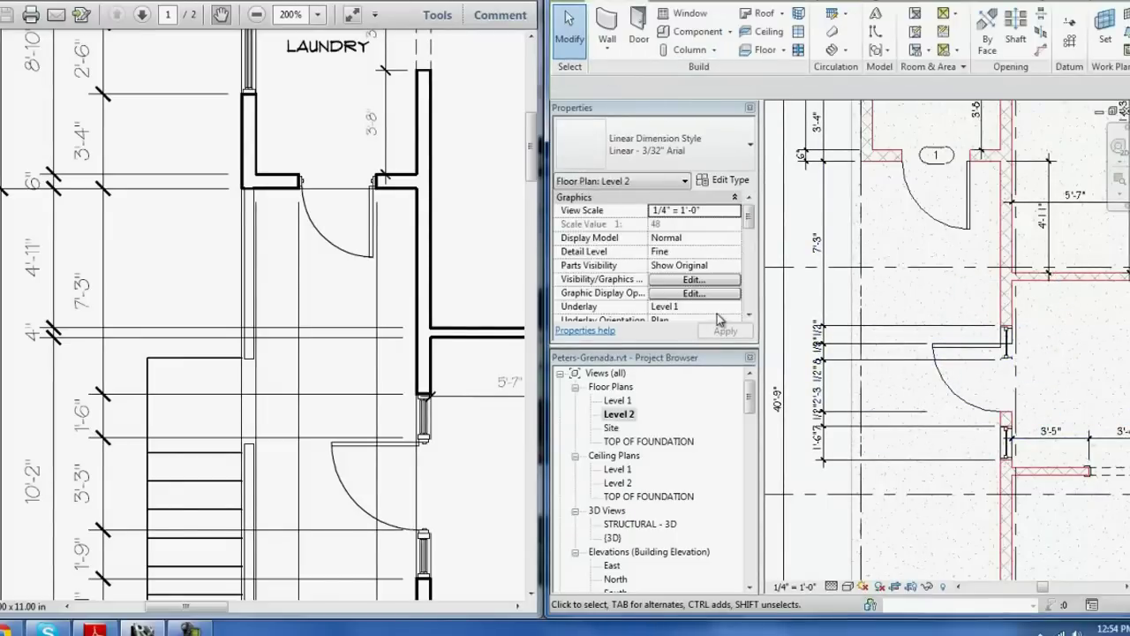
click(956, 395)
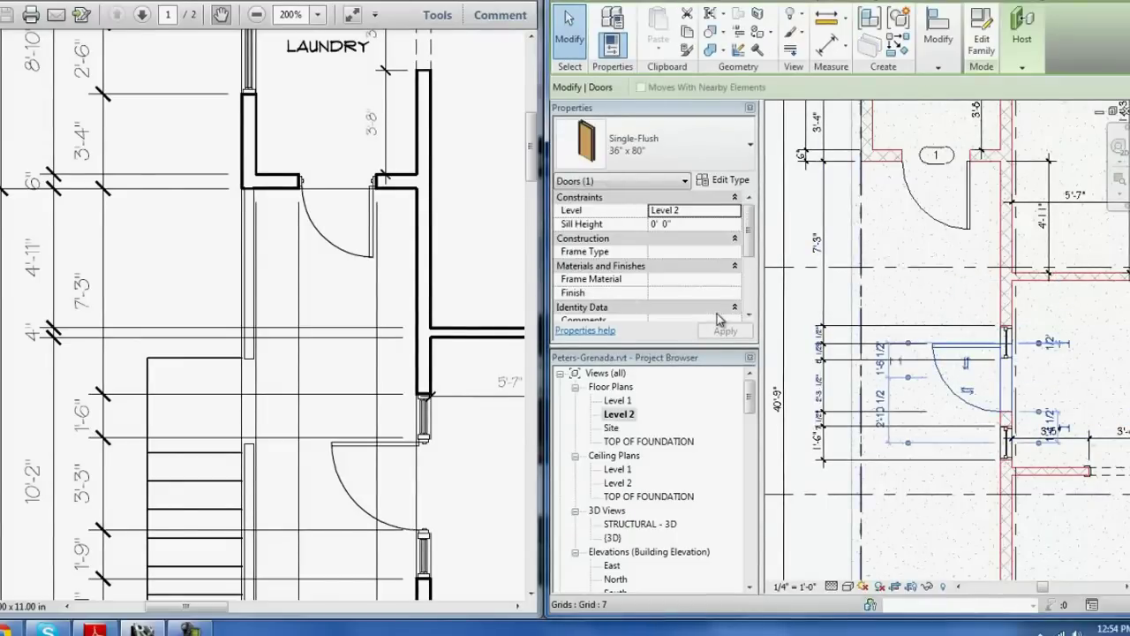
scroll(893, 358, up, 3)
click(867, 329)
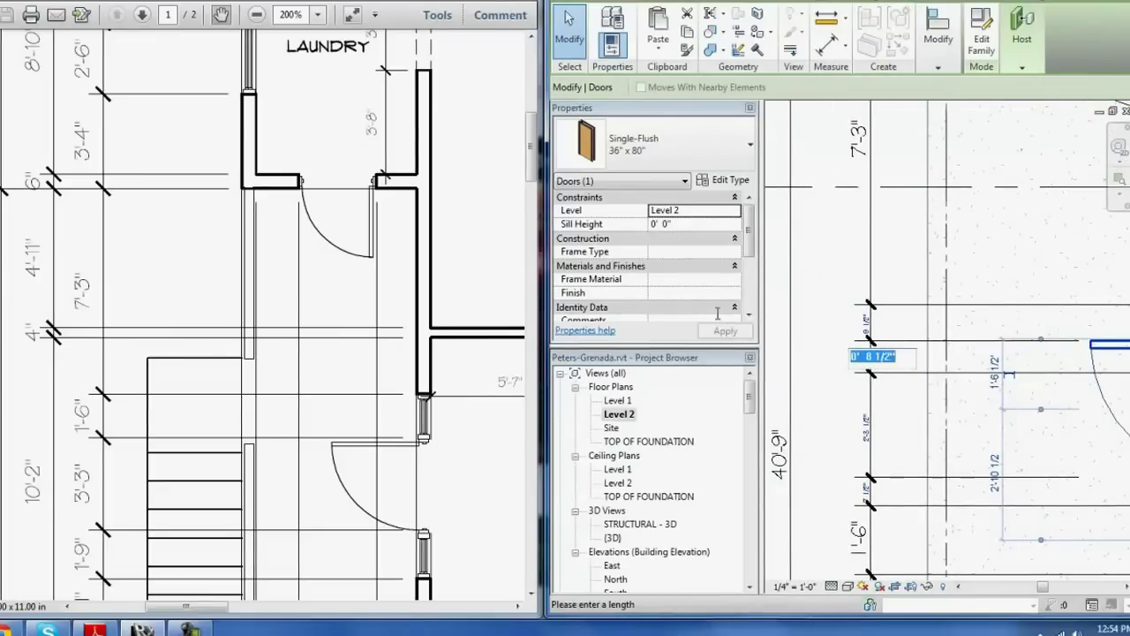
text(0)
key(Return)
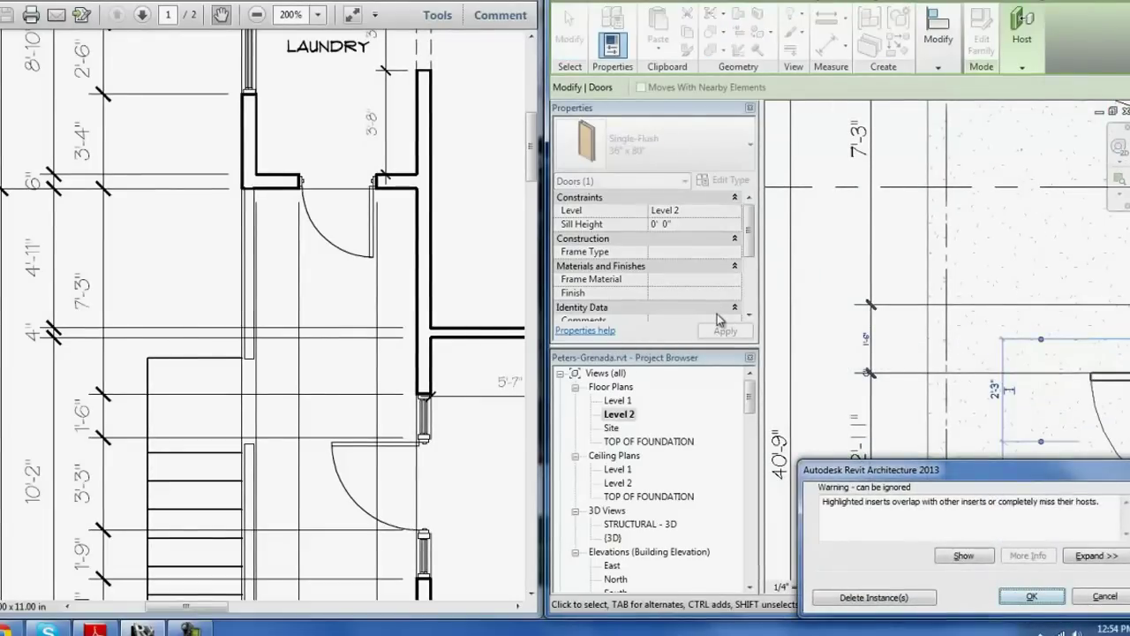
scroll(720, 320, up, 3)
middle_drag(722, 321, 718, 320)
key(Escape)
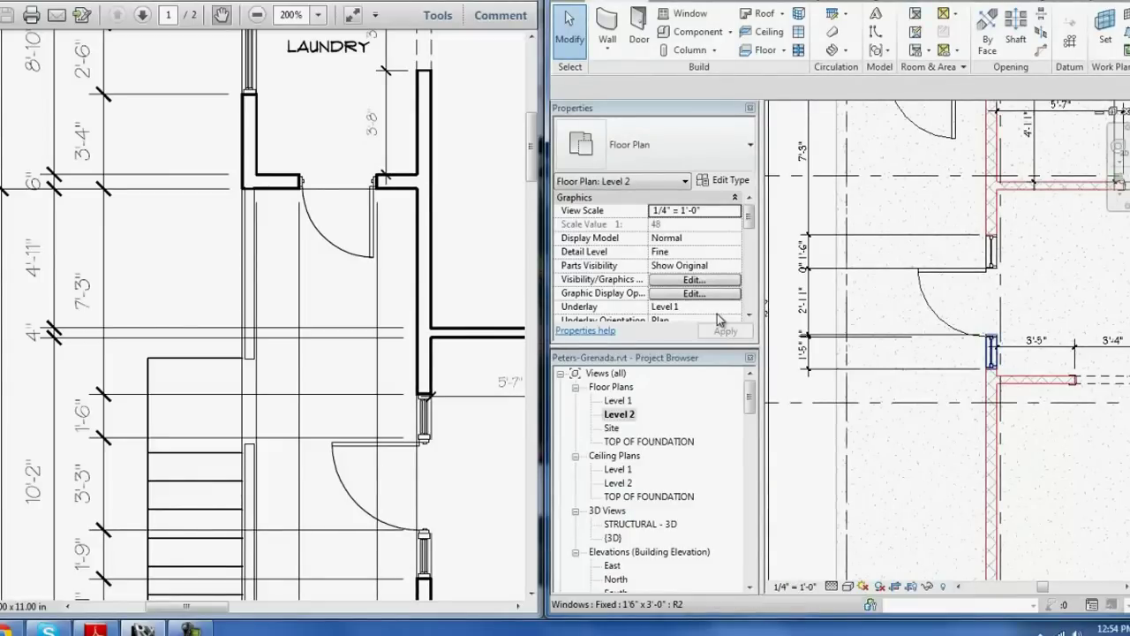
scroll(720, 320, up, 1)
scroll(720, 319, up, 1)
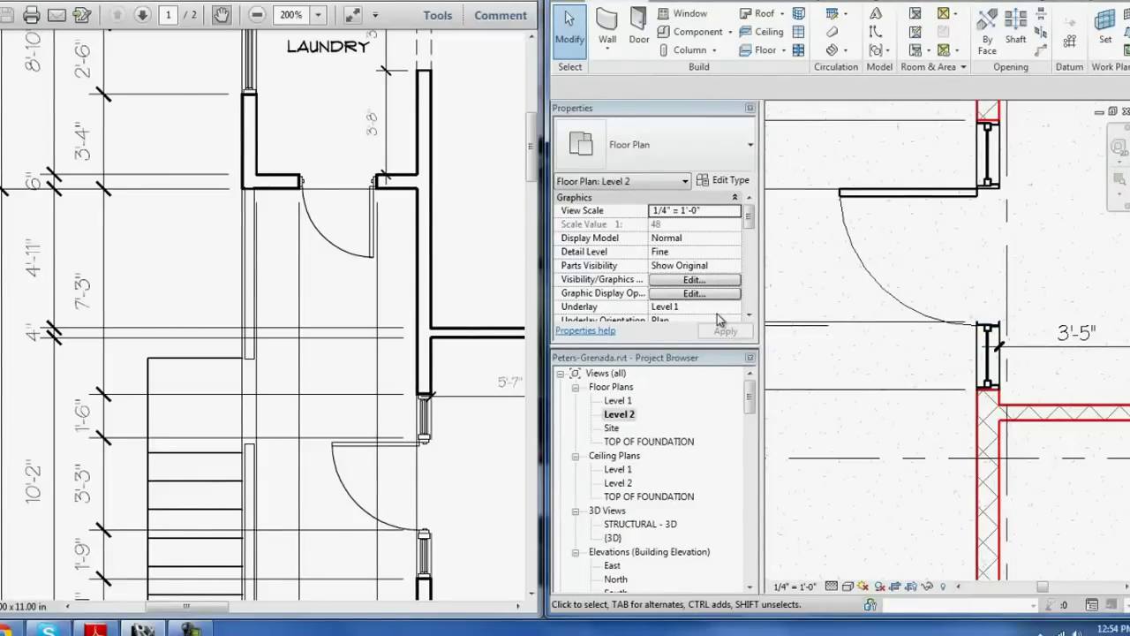
Step: Try aligning the window by the door to the wall face, then cancel the alignment
click(988, 353)
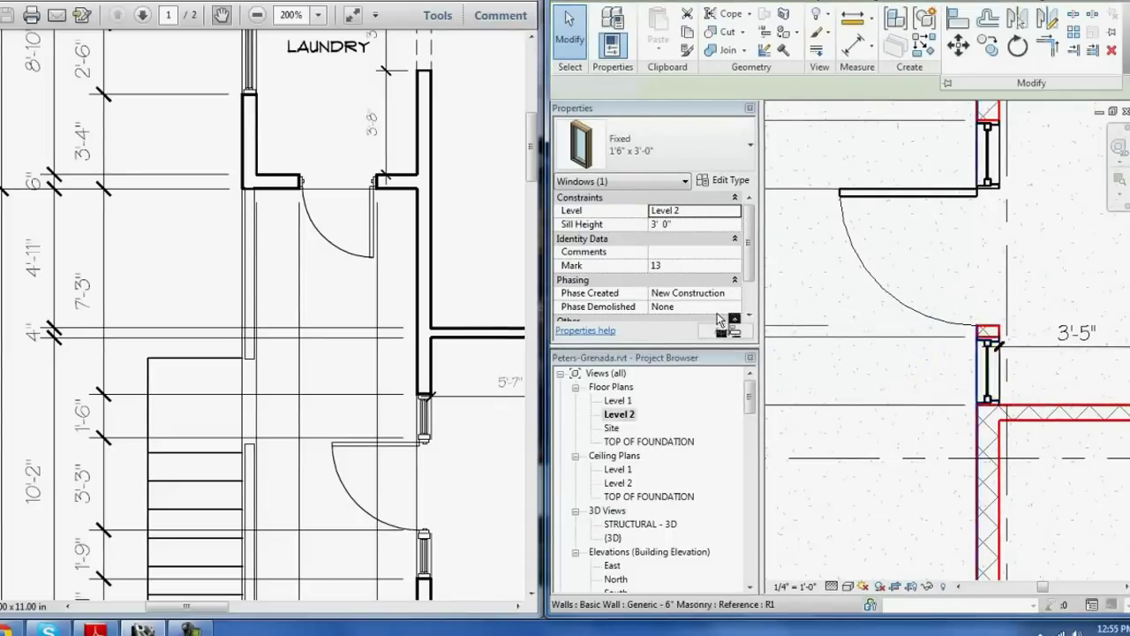
scroll(989, 345, up, 3)
key(a)
key(l)
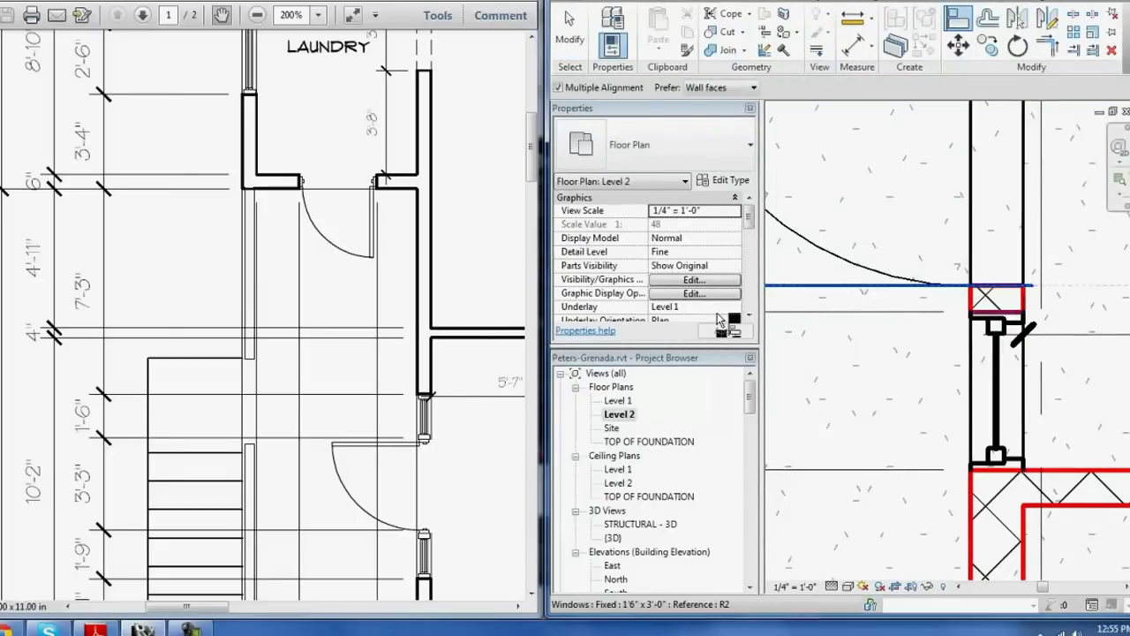
click(915, 311)
scroll(915, 318, down, 2)
scroll(915, 318, down, 1)
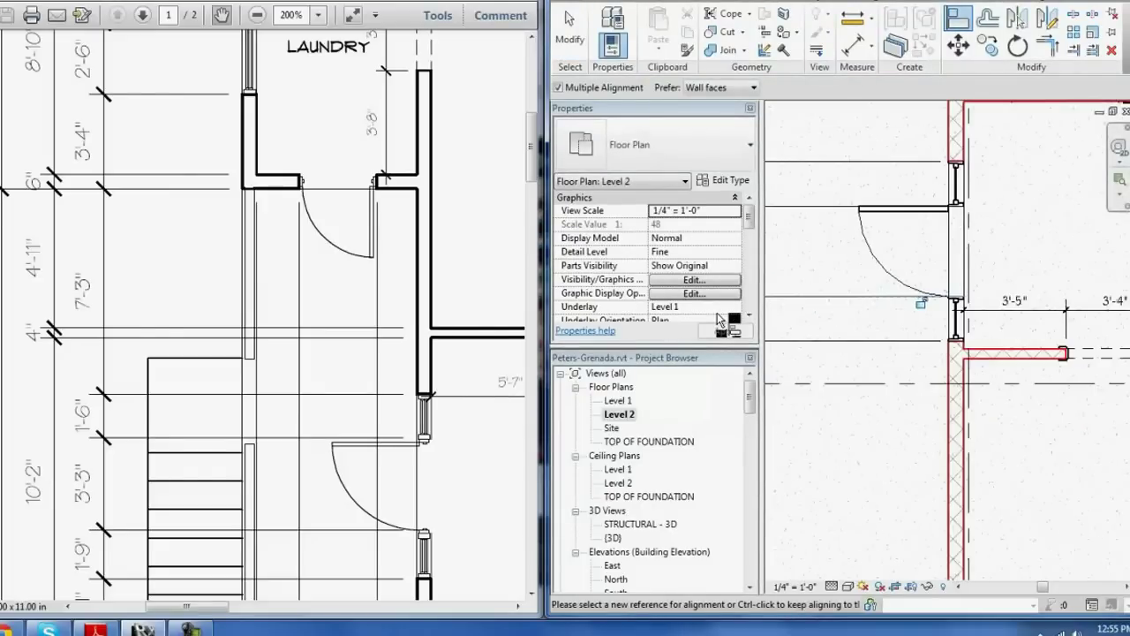
right_click(995, 194)
key(Escape)
key(Escape)
key(Escape)
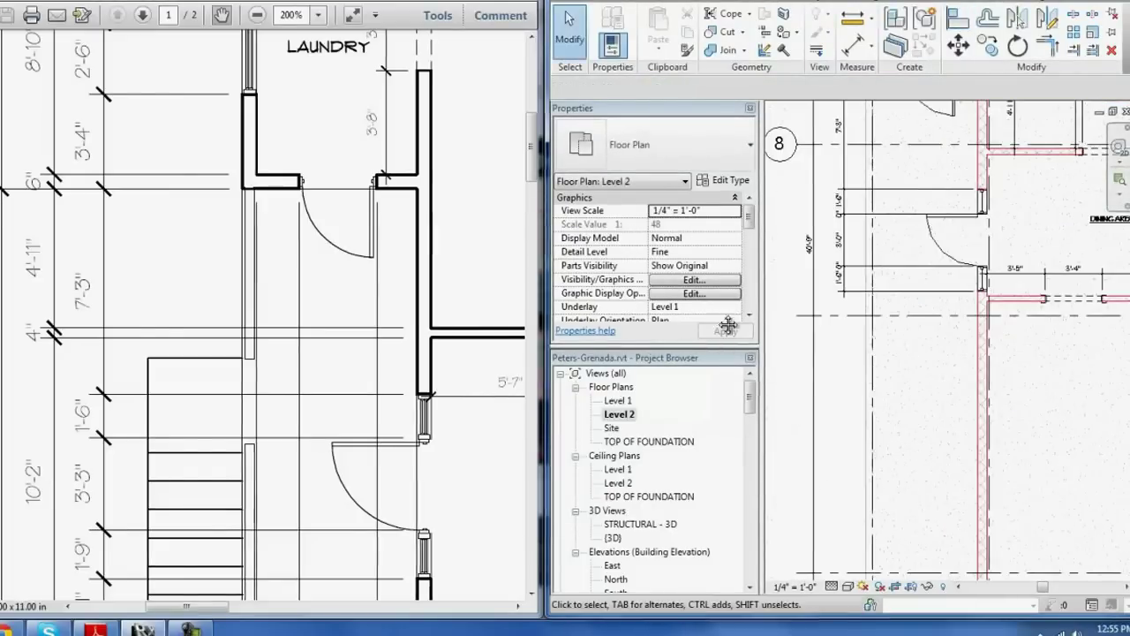
Step: Use Create Similar on the existing window to place another Fixed 1'6" x 3'-0" window
scroll(264, 318, down, 2)
scroll(265, 318, down, 2)
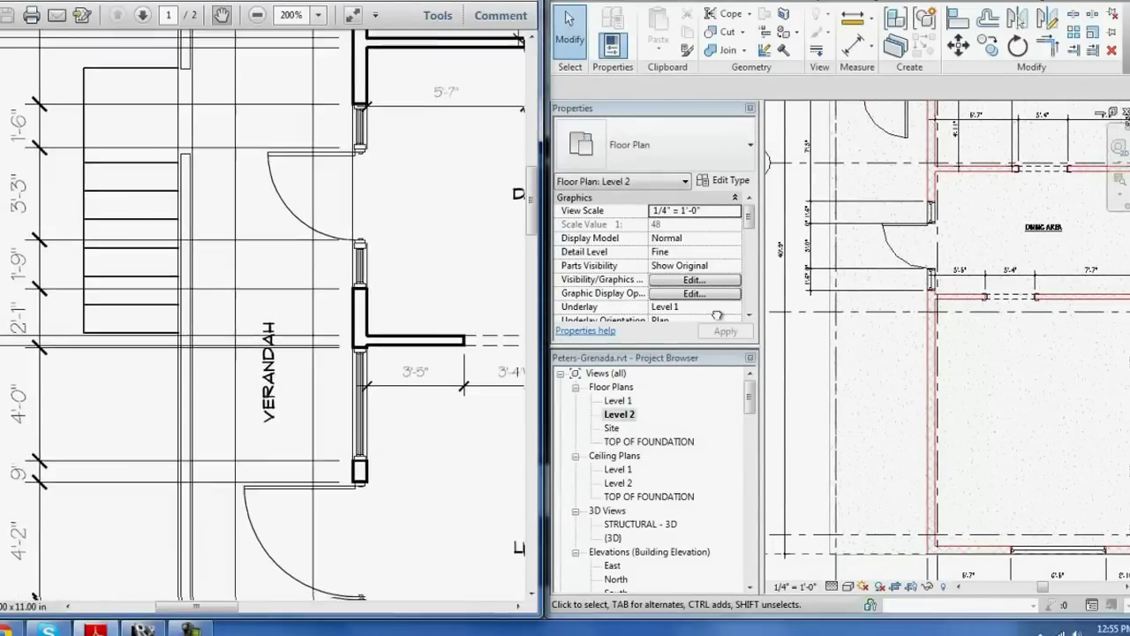
scroll(265, 318, down, 2)
scroll(265, 318, down, 2)
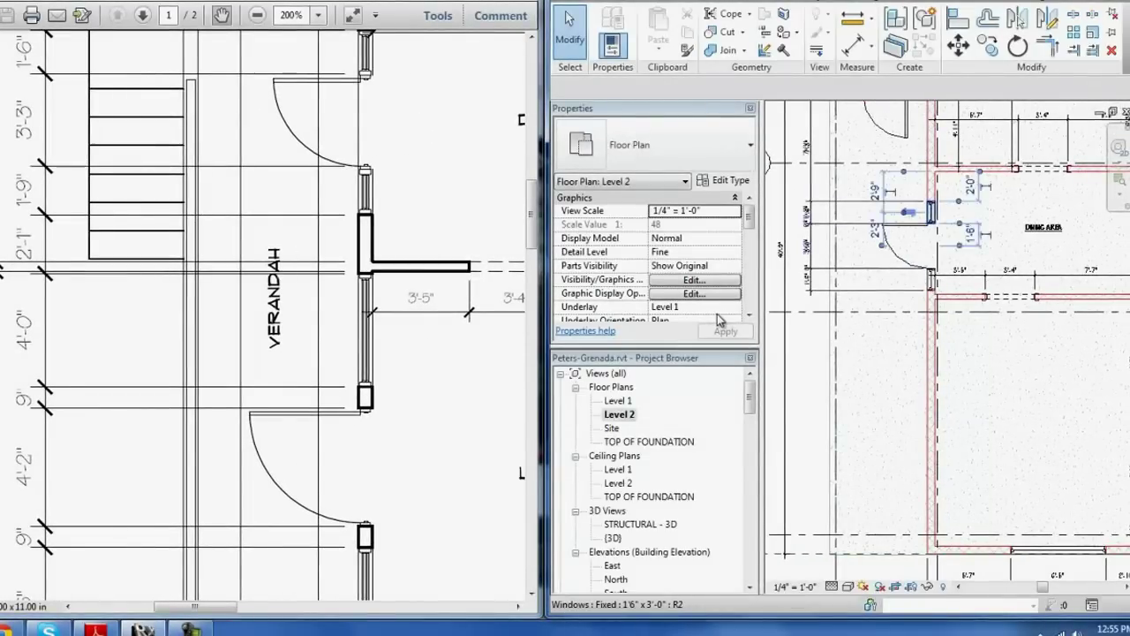
click(931, 210)
right_click(931, 212)
key(Return)
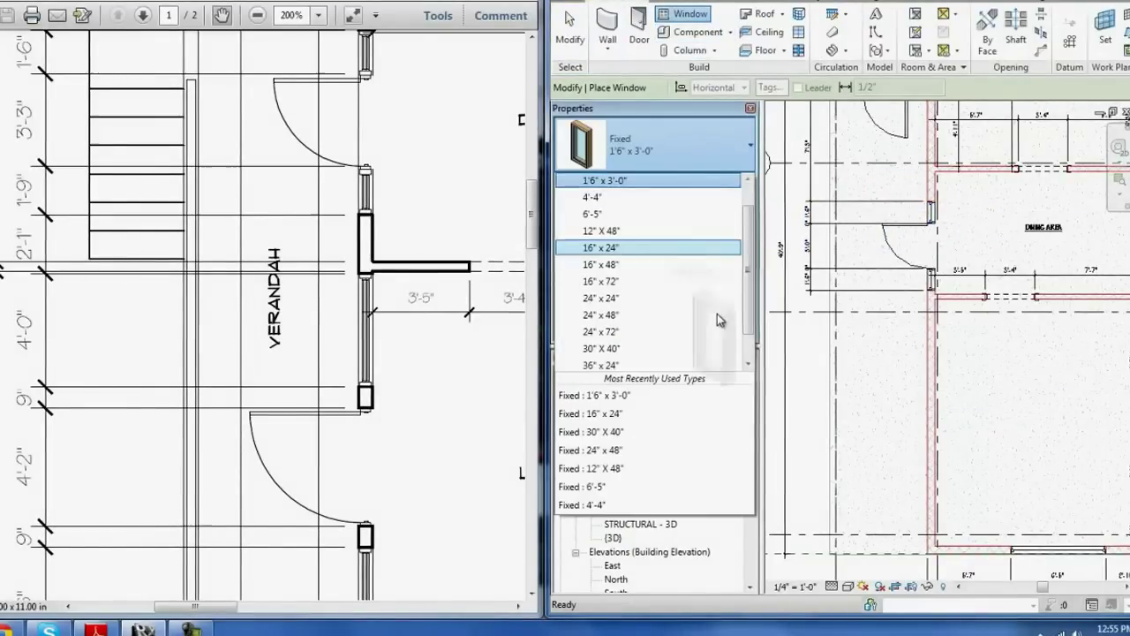
Step: Duplicate the Fixed 36" x 48" window type as 48" x 48" with a 4'-0" width
scroll(717, 320, down, 1)
key(Down)
key(Down)
key(Down)
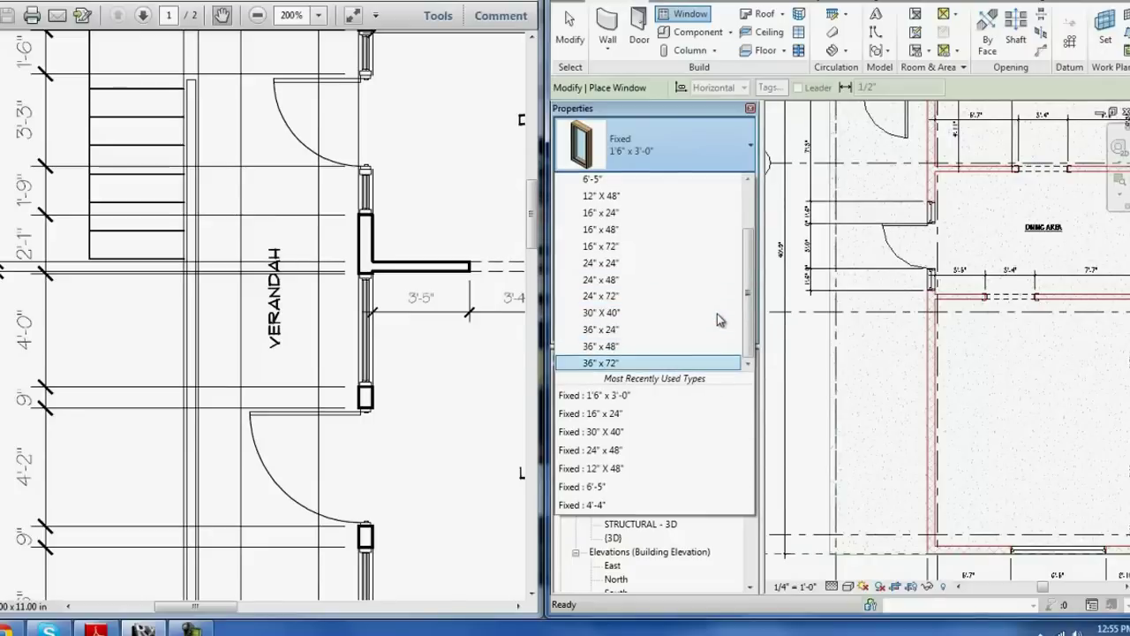
key(Up)
key(Return)
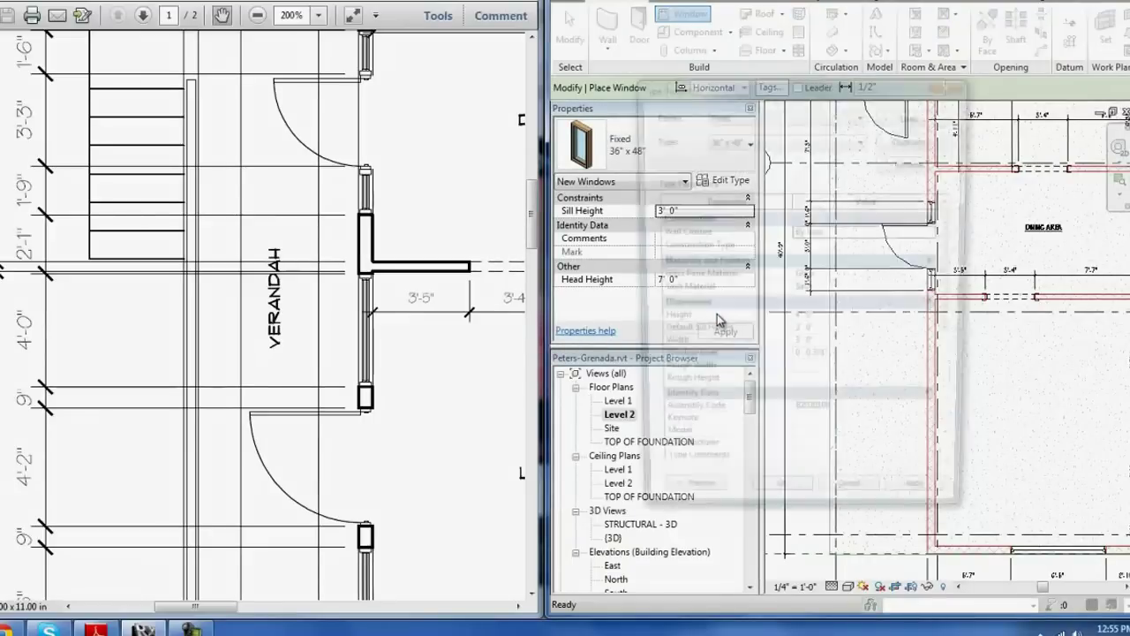
key(alt+d)
text(48" x 48")
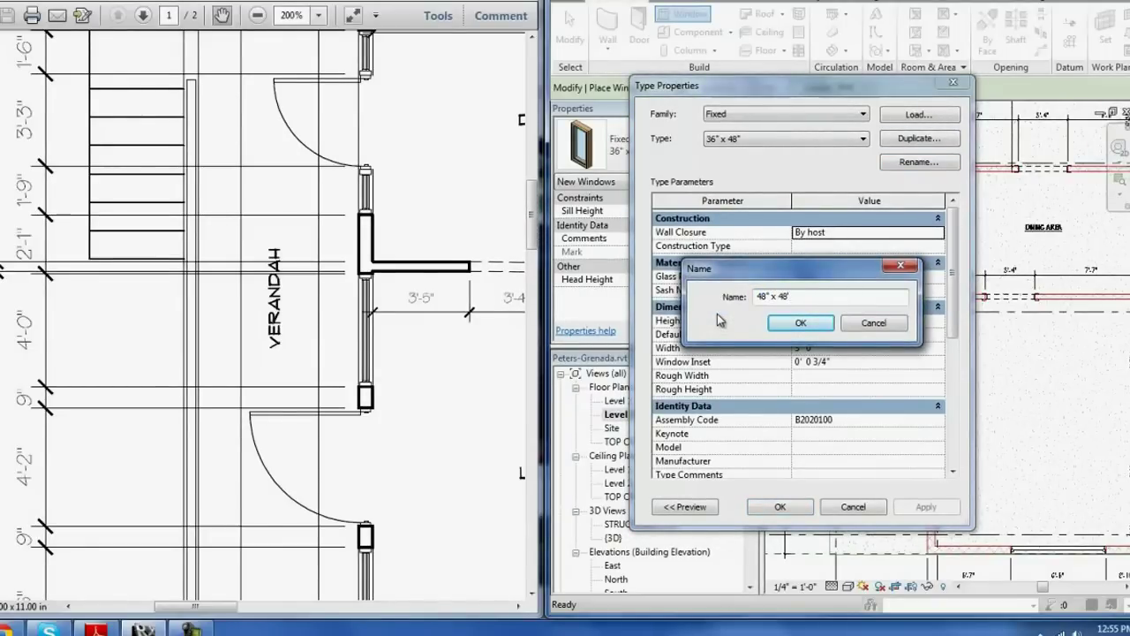
key(Return)
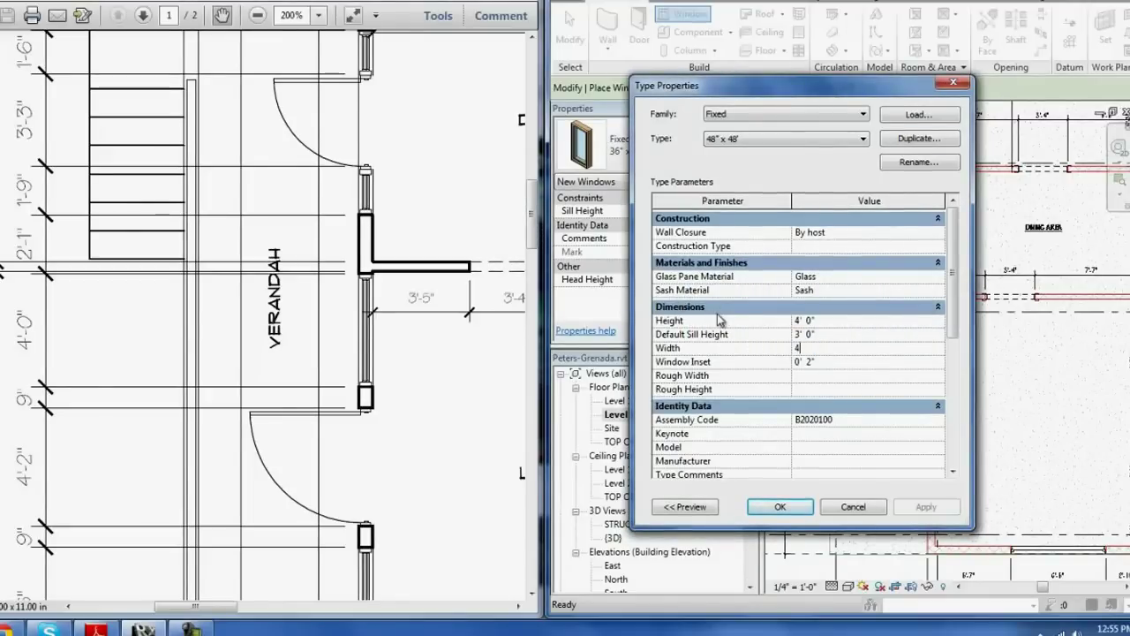
key(Return)
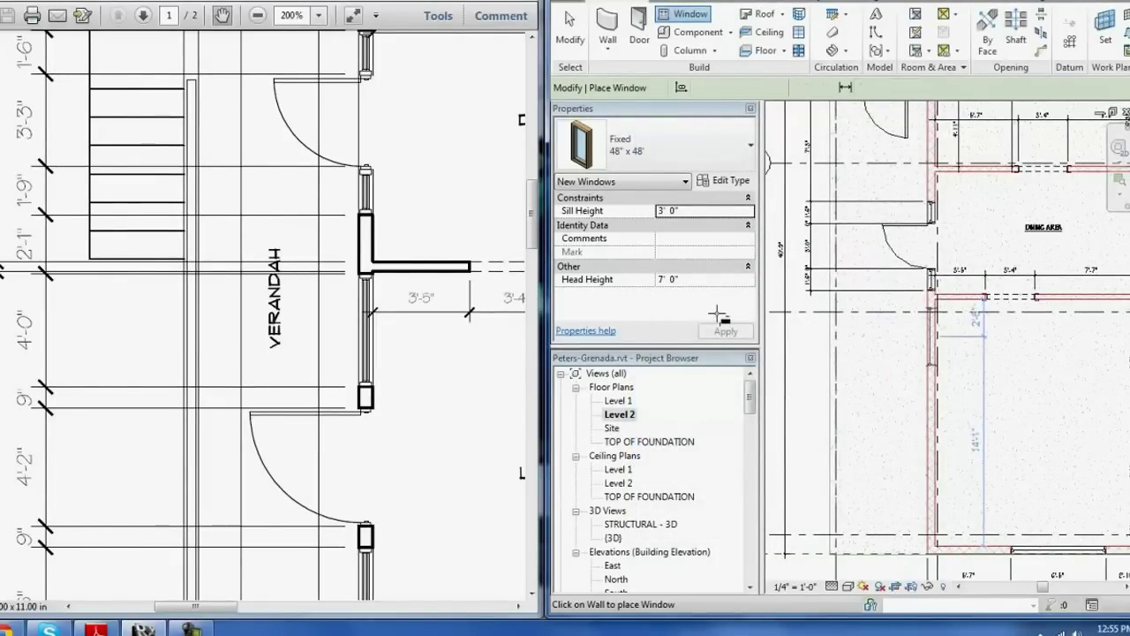
Step: Stop placing windows, then start and cancel placing a door matching the upper-wall element
scroll(918, 318, down, 3)
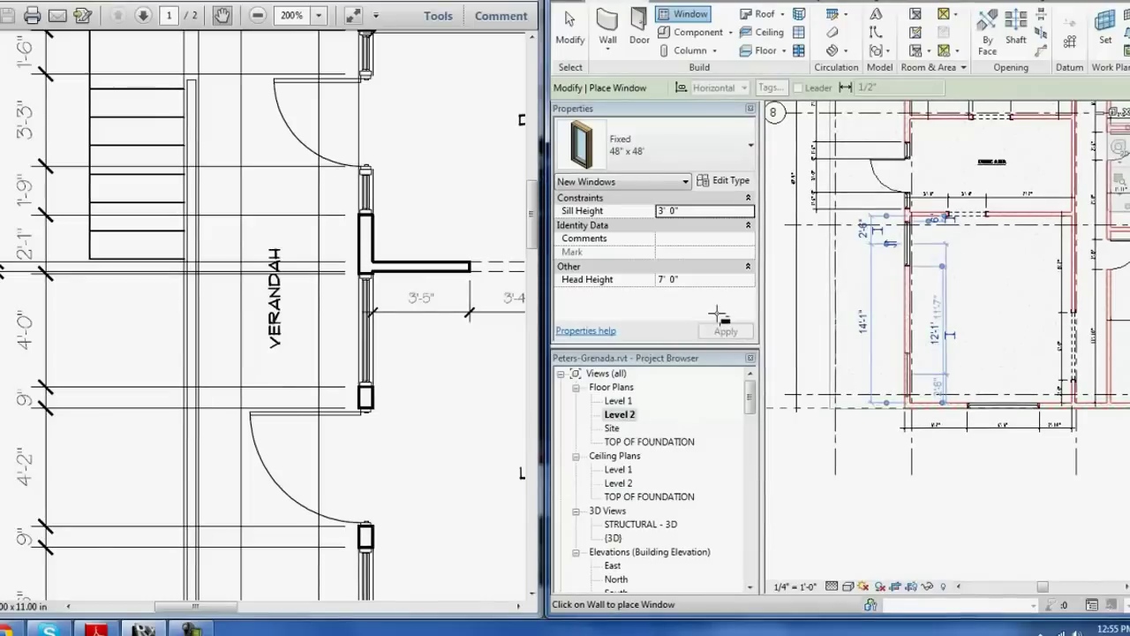
right_click(881, 302)
click(921, 307)
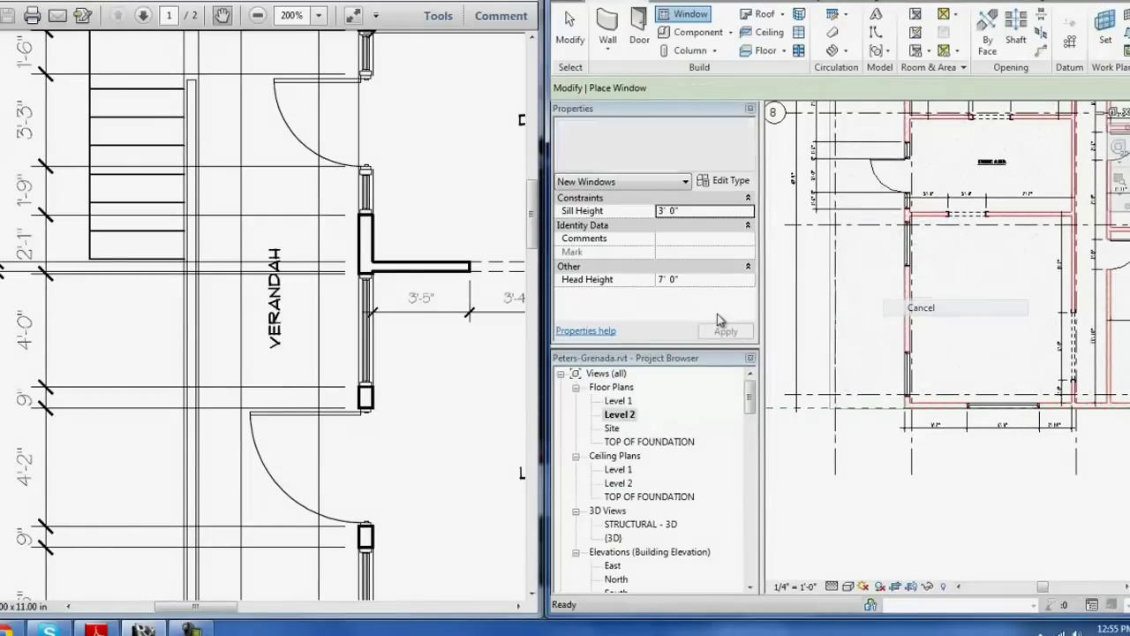
click(886, 168)
right_click(877, 175)
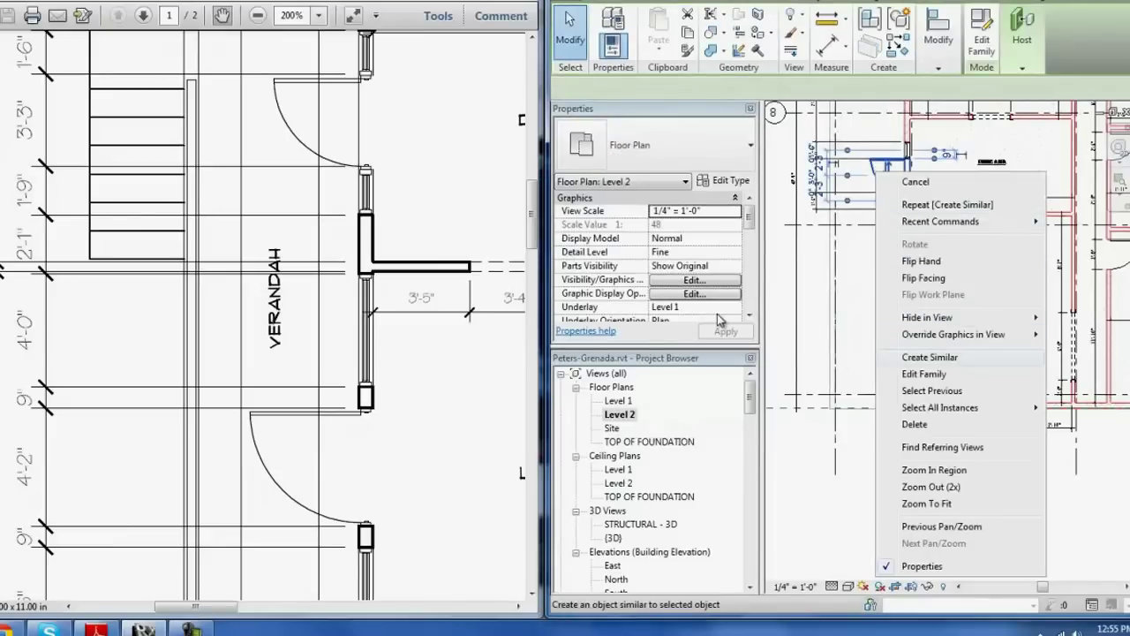
click(930, 357)
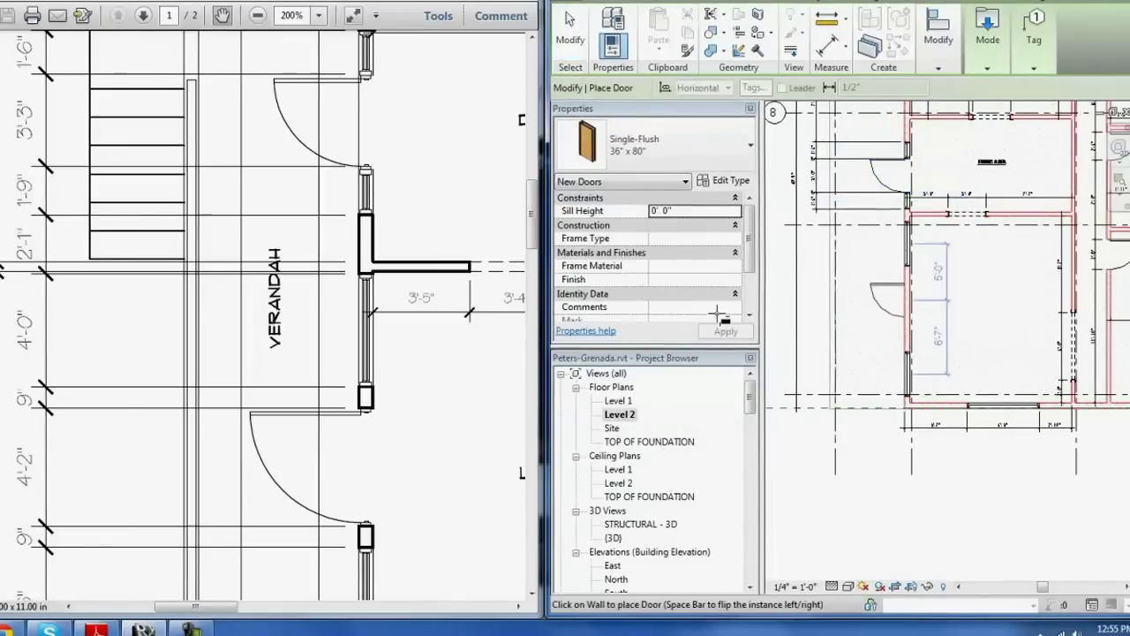
right_click(894, 292)
click(915, 293)
right_click(868, 249)
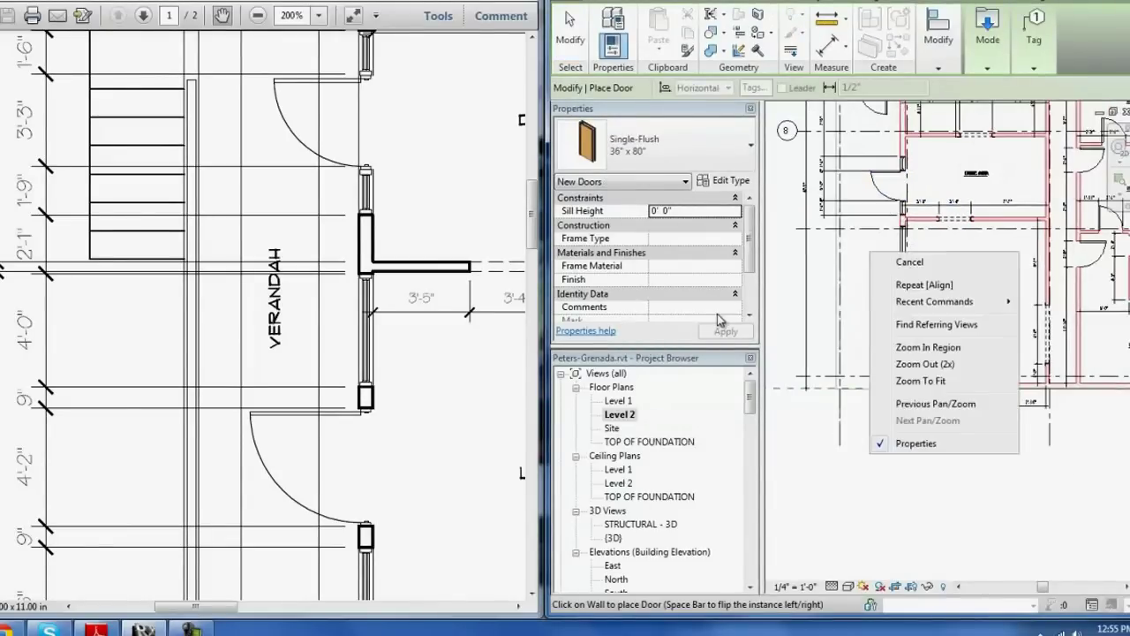
click(899, 260)
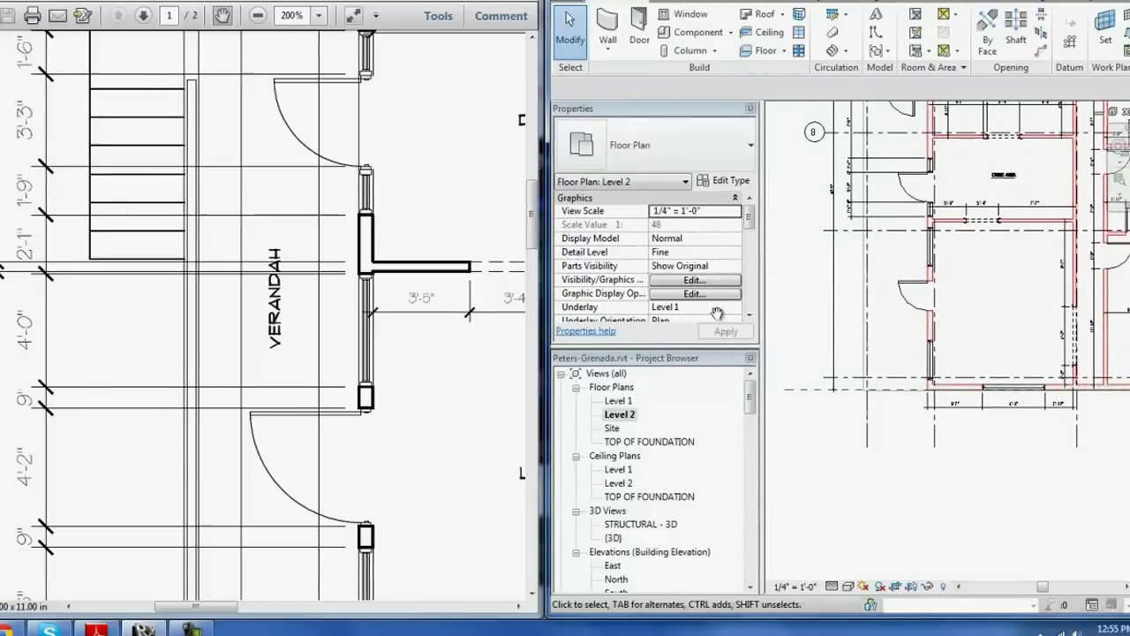
Step: Select the new 48" x 48" window in the lower wall and bring the door into view
scroll(717, 312, down, 3)
scroll(717, 315, down, 2)
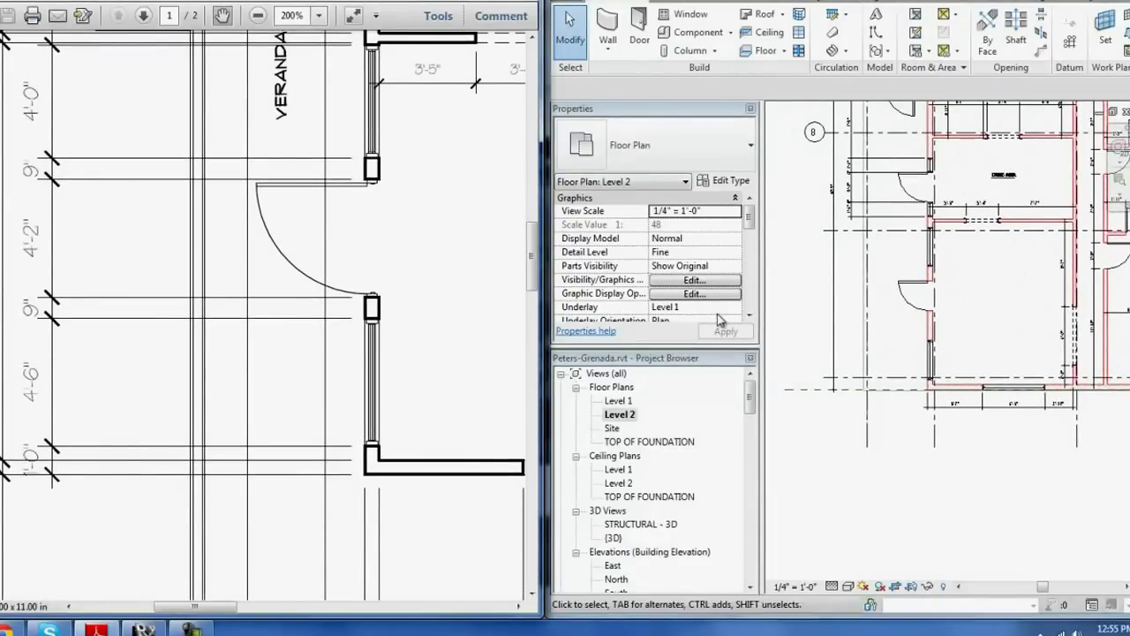
scroll(919, 344, up, 5)
click(896, 358)
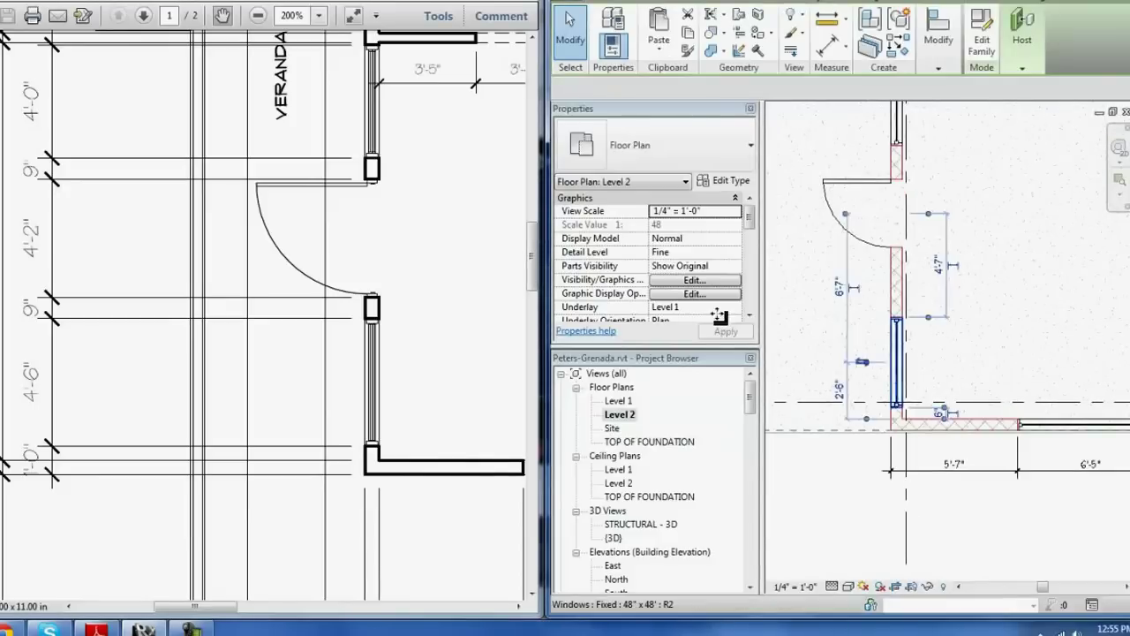
click(897, 357)
scroll(897, 371, up, 2)
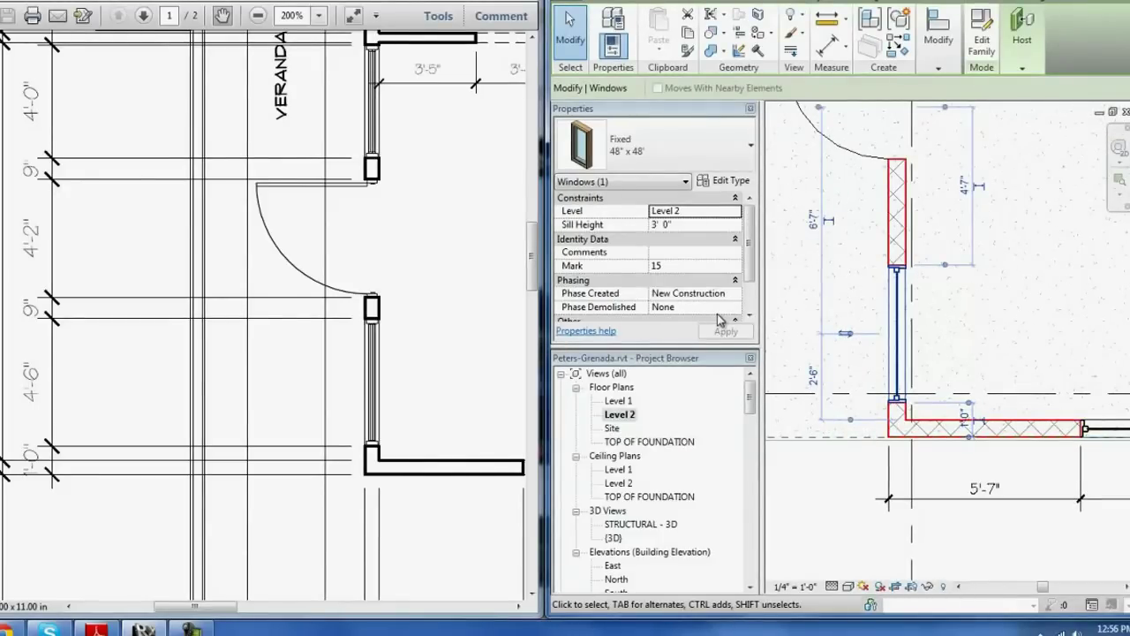
middle_drag(884, 310, 888, 397)
key(Escape)
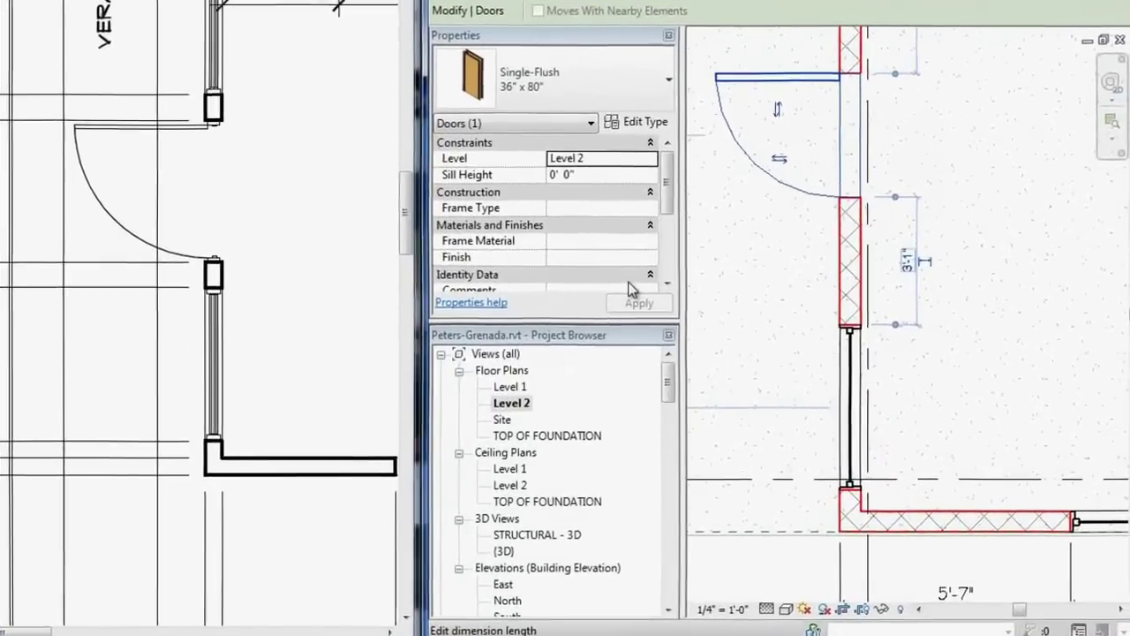
Step: Set both the door spacing and the upper window's spacing to the door to 9"
text(9)
key(Return)
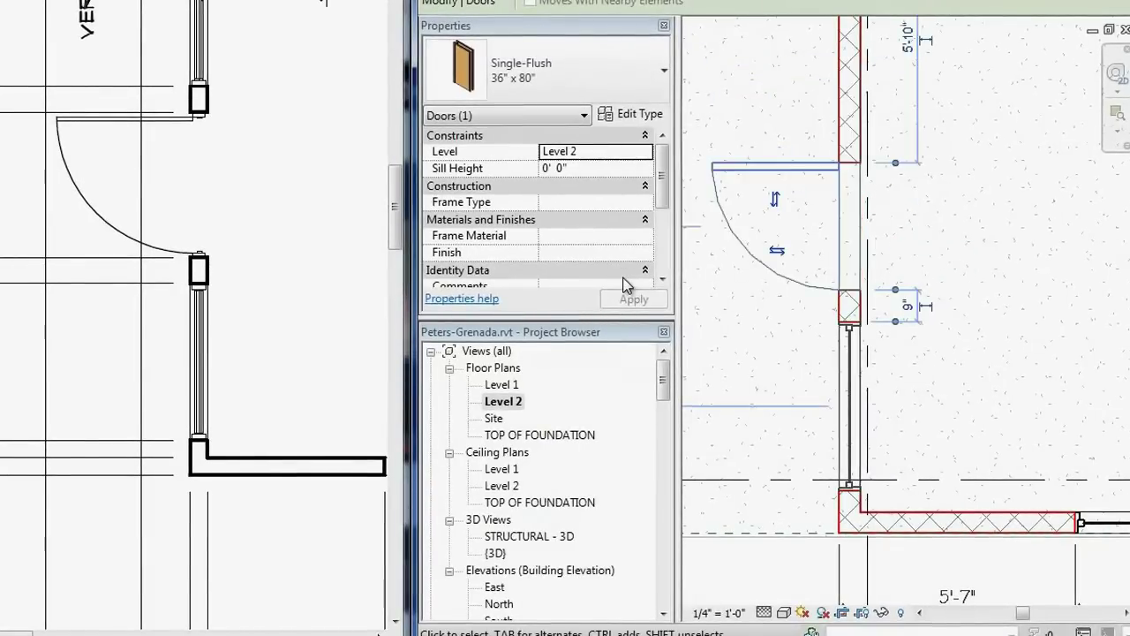
key(Escape)
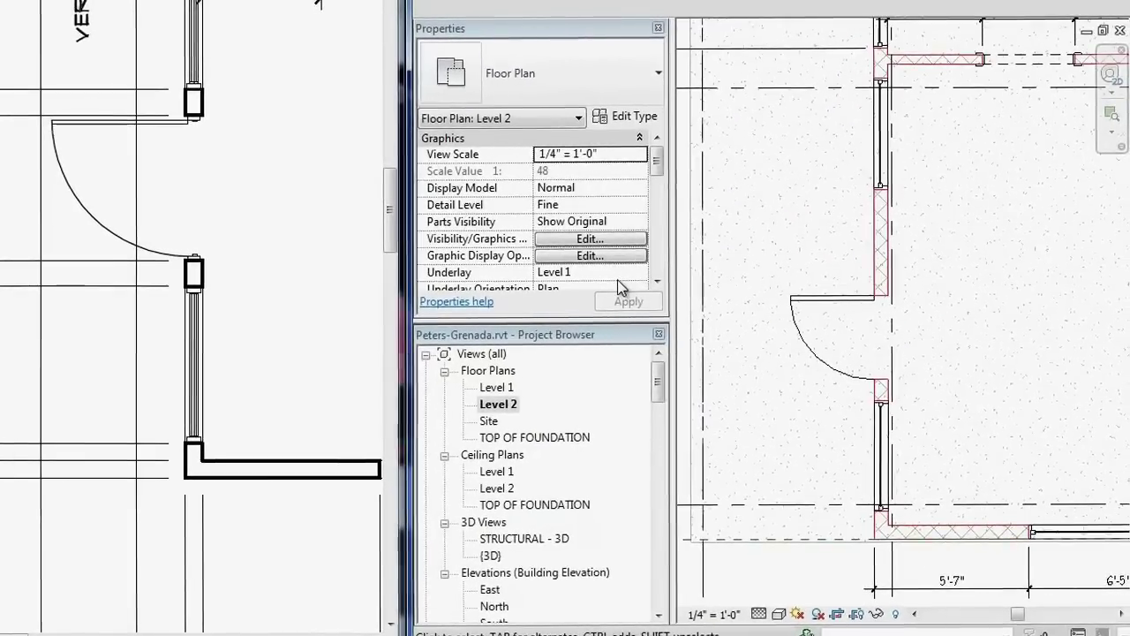
click(881, 133)
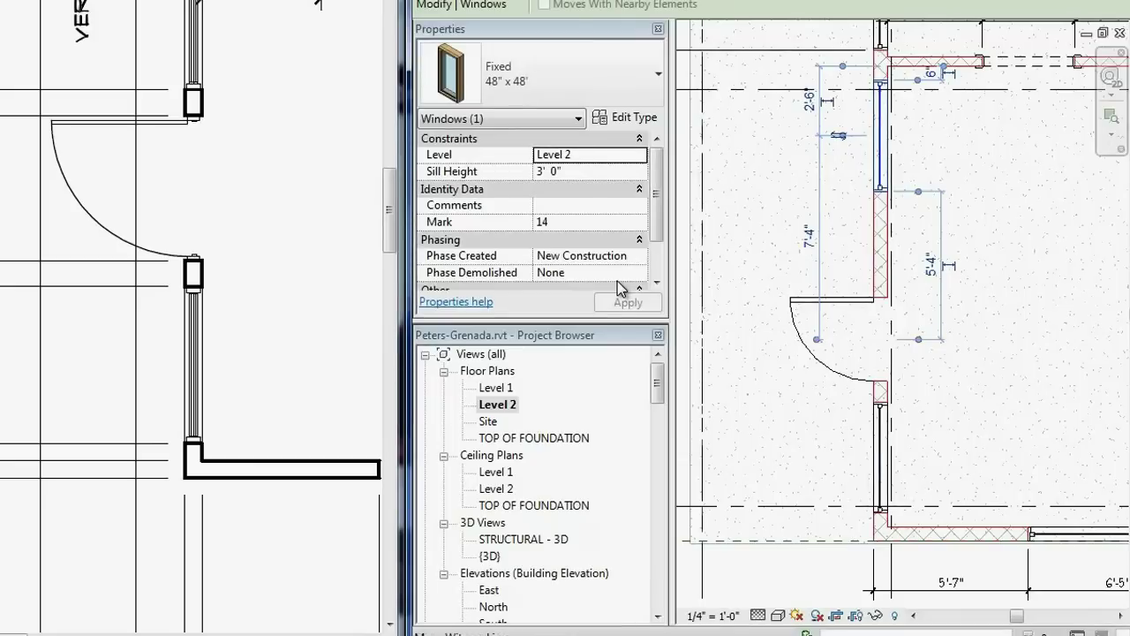
click(931, 240)
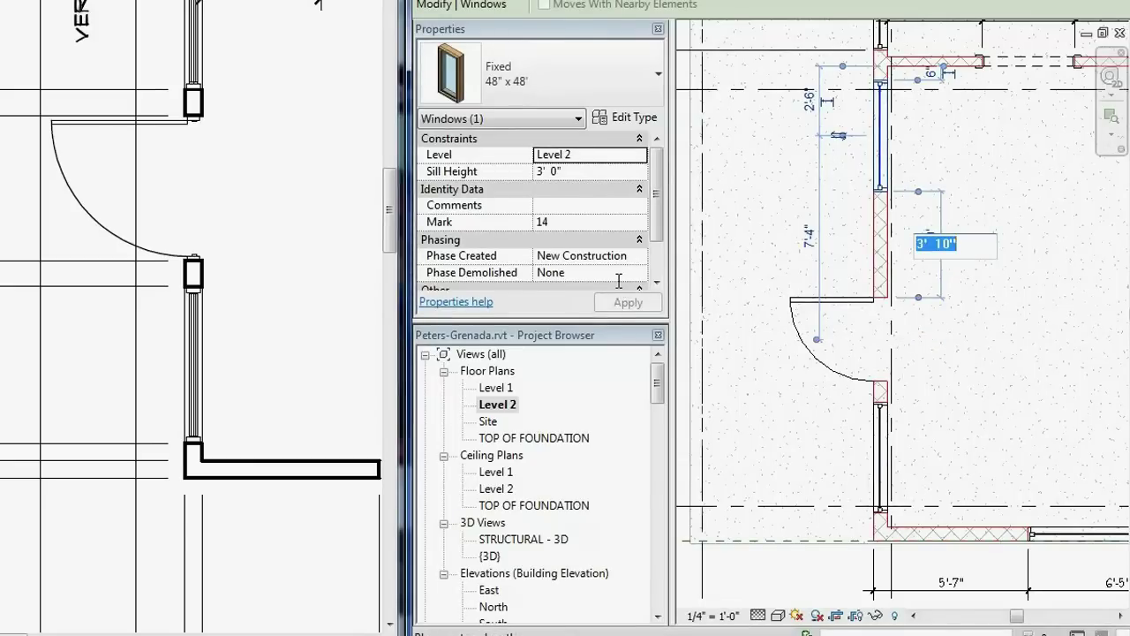
text(9)
key(Return)
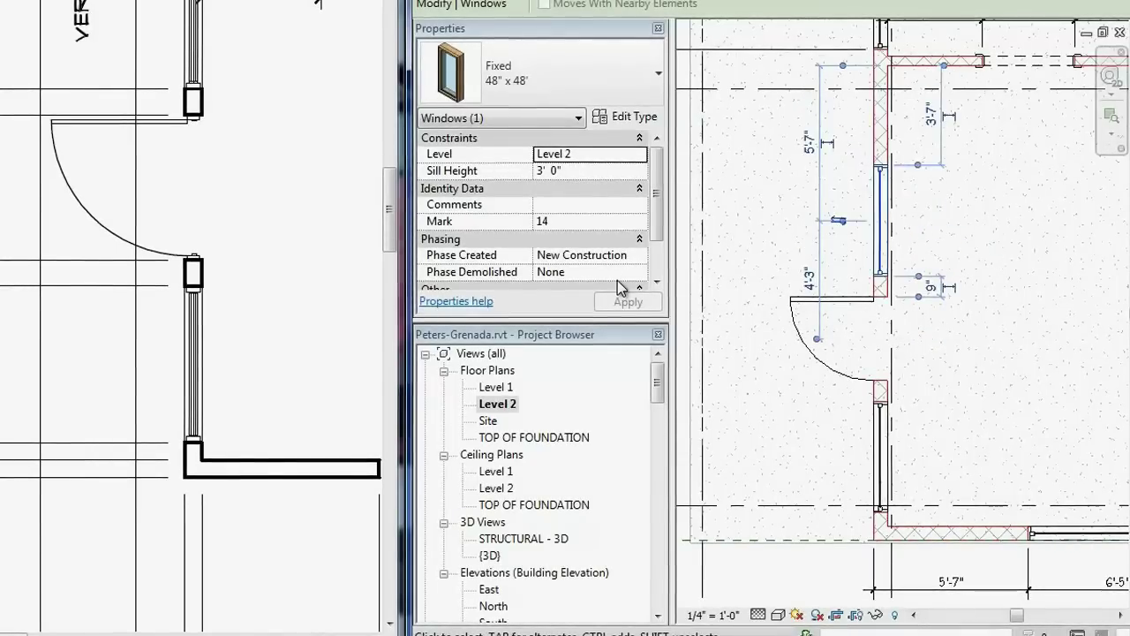
key(Escape)
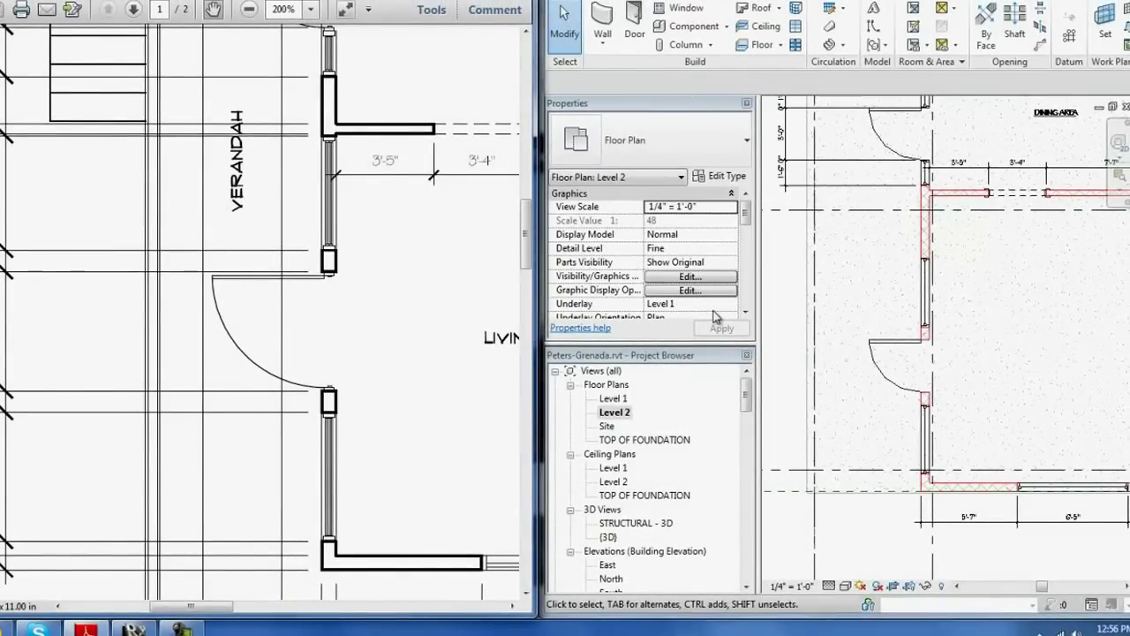
Step: Add a similar dimension string along the left wall reading 4'-0", 9", 3'-0", 9", 4'-0", 1'-0"
key(ctrl+minus)
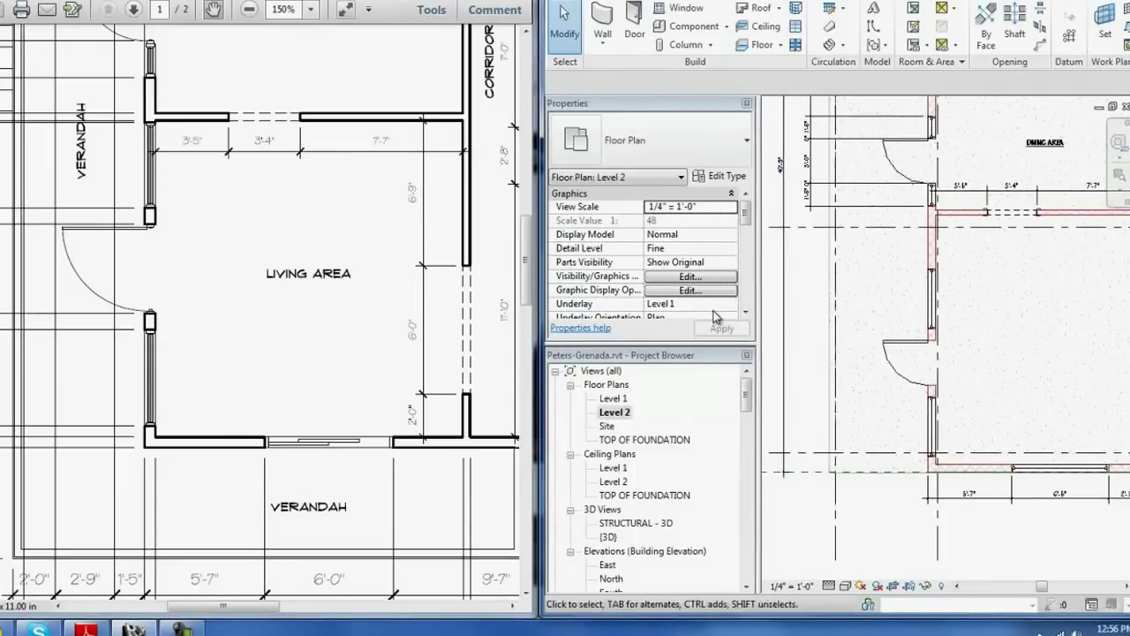
right_click(846, 205)
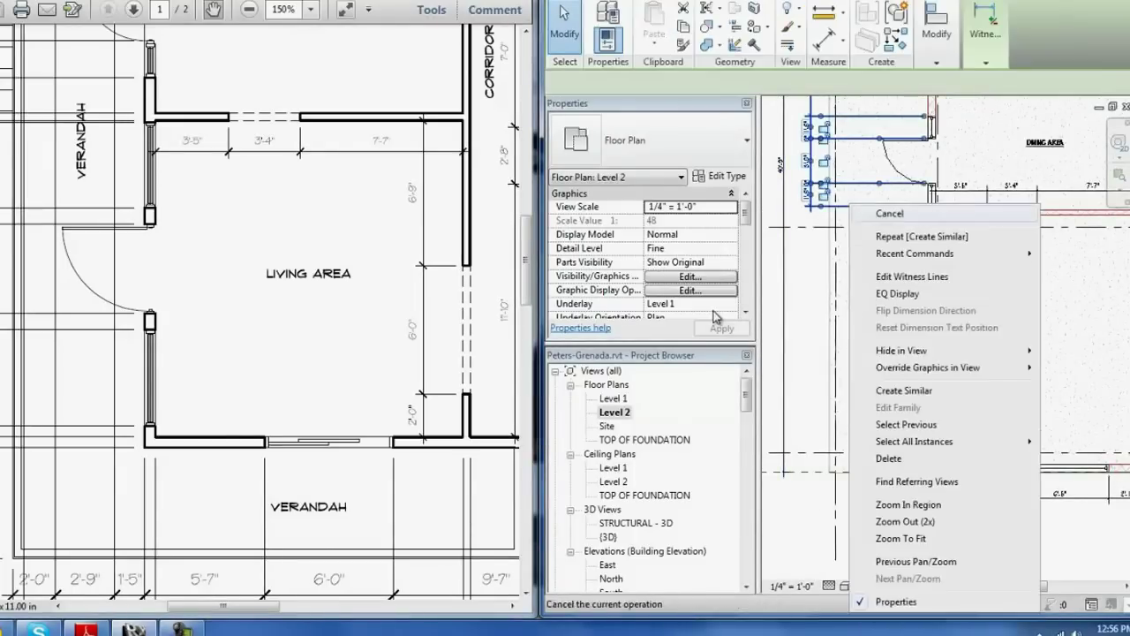
click(905, 389)
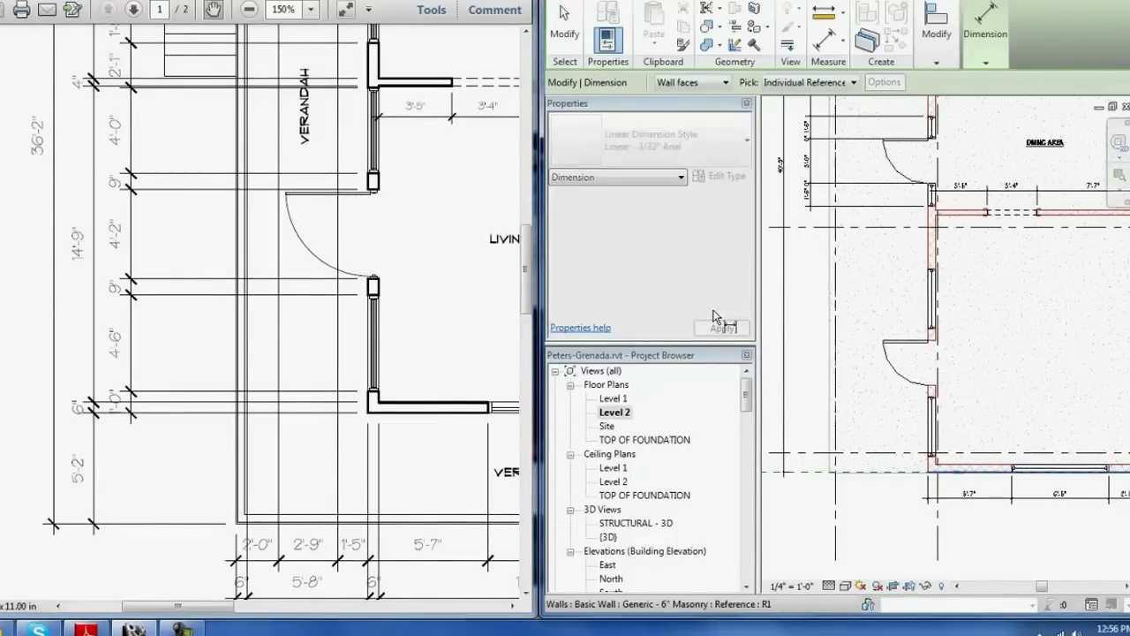
scroll(932, 451, up, 3)
scroll(929, 477, up, 2)
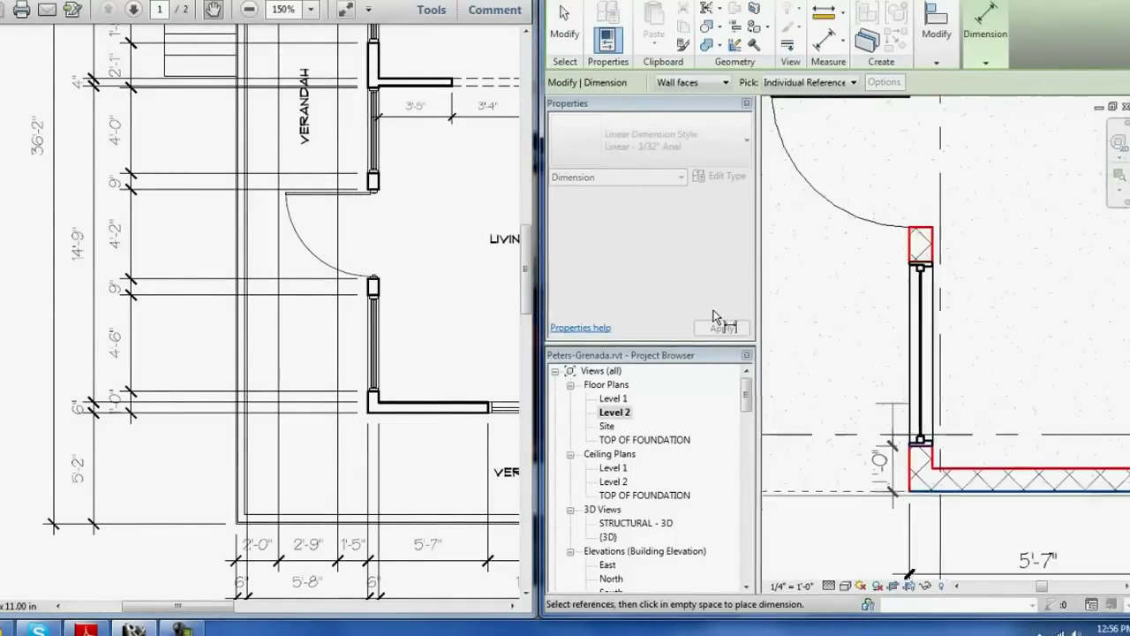
scroll(830, 327, down, 1)
scroll(830, 327, up, 1)
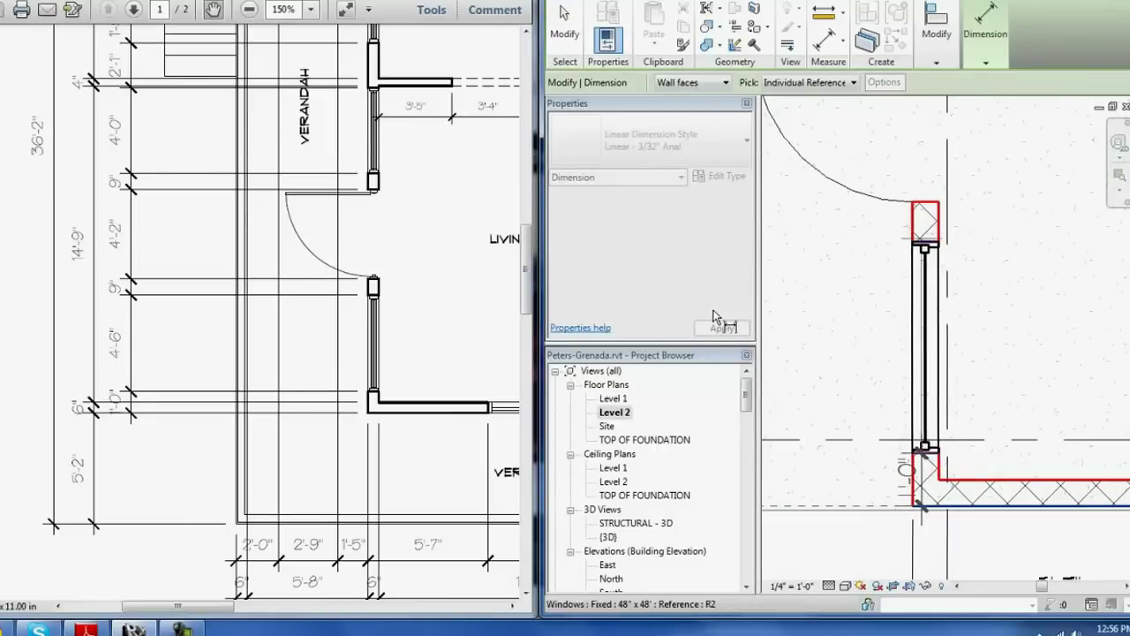
scroll(909, 353, down, 2)
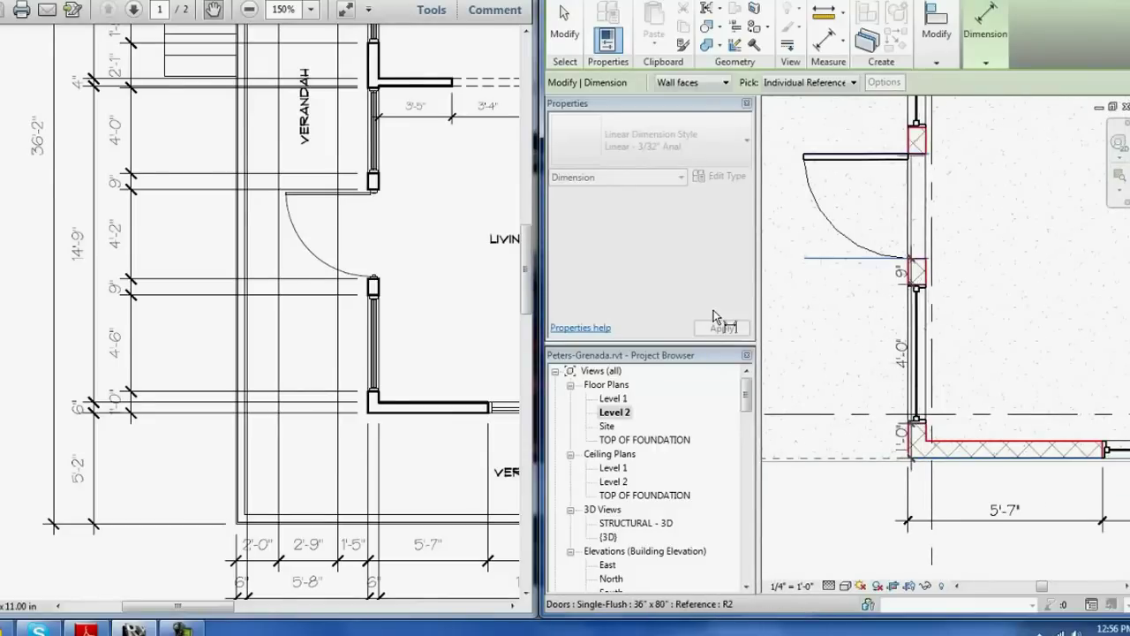
middle_drag(723, 151, 716, 316)
scroll(899, 566, down, 1)
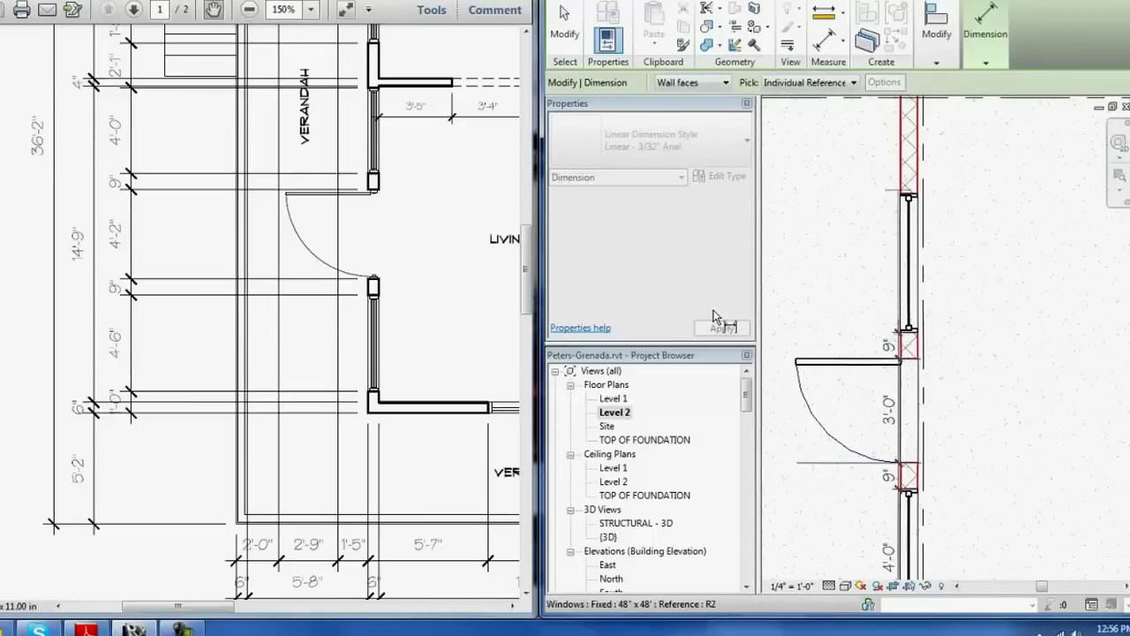
scroll(874, 269, down, 1)
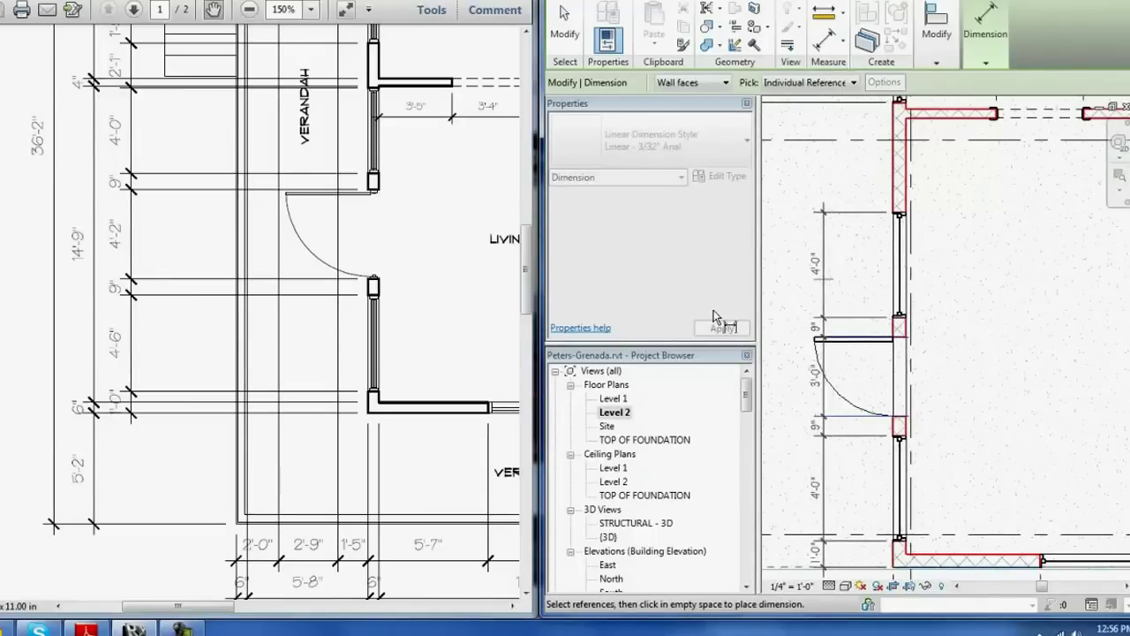
right_click(819, 235)
key(Escape)
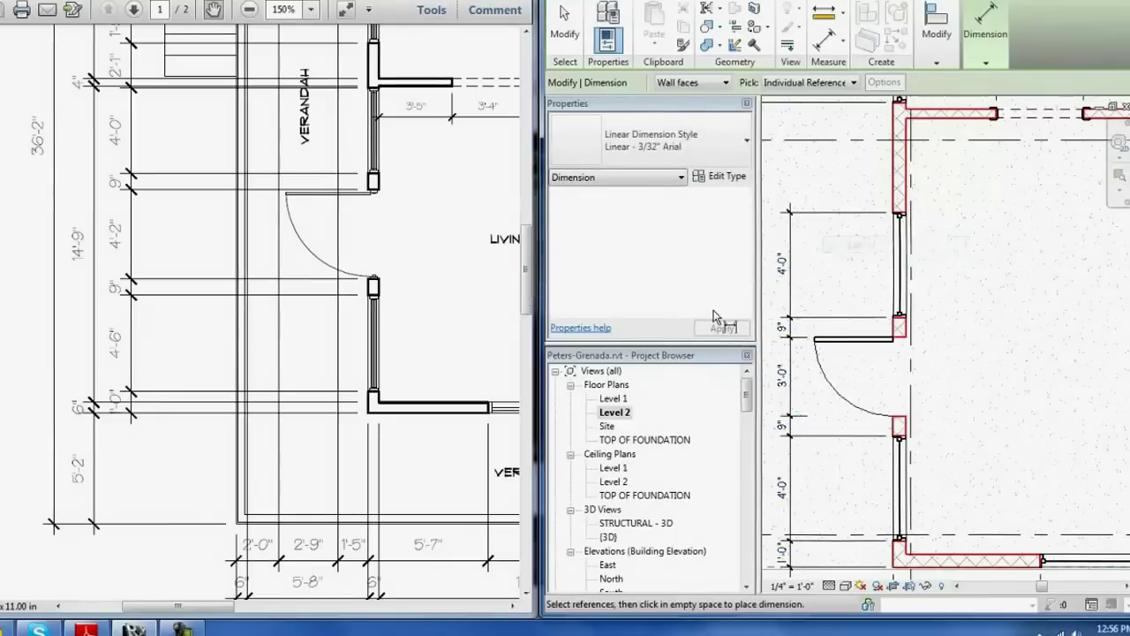
key(Escape)
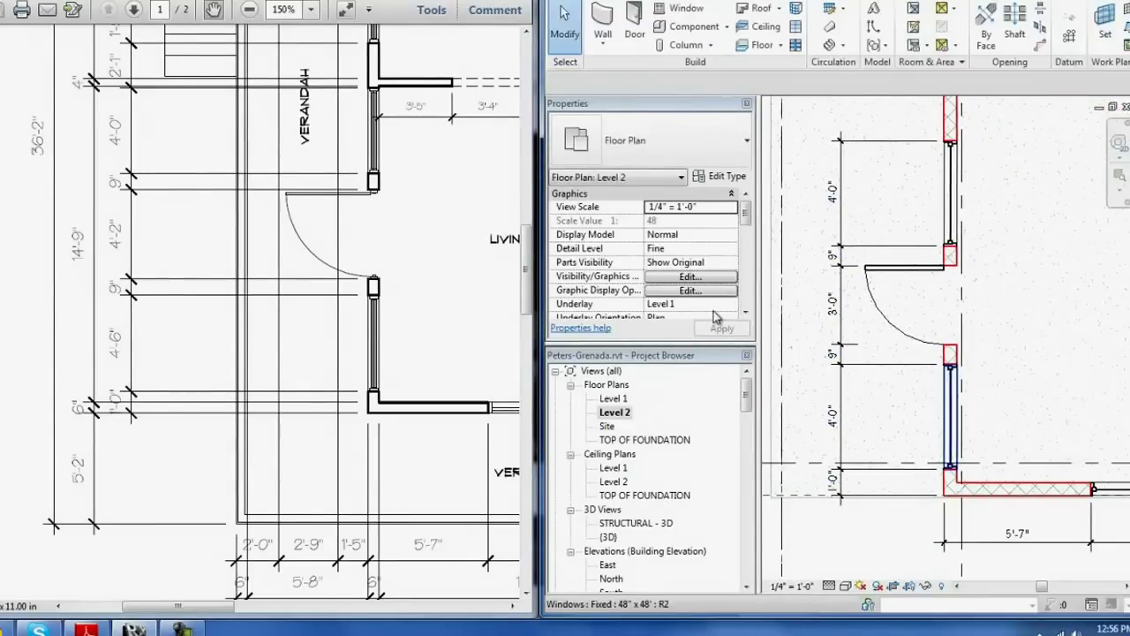
Step: Give the lower left-wall window a duplicated 4'6" x 48' type with a 4'6" width
click(950, 416)
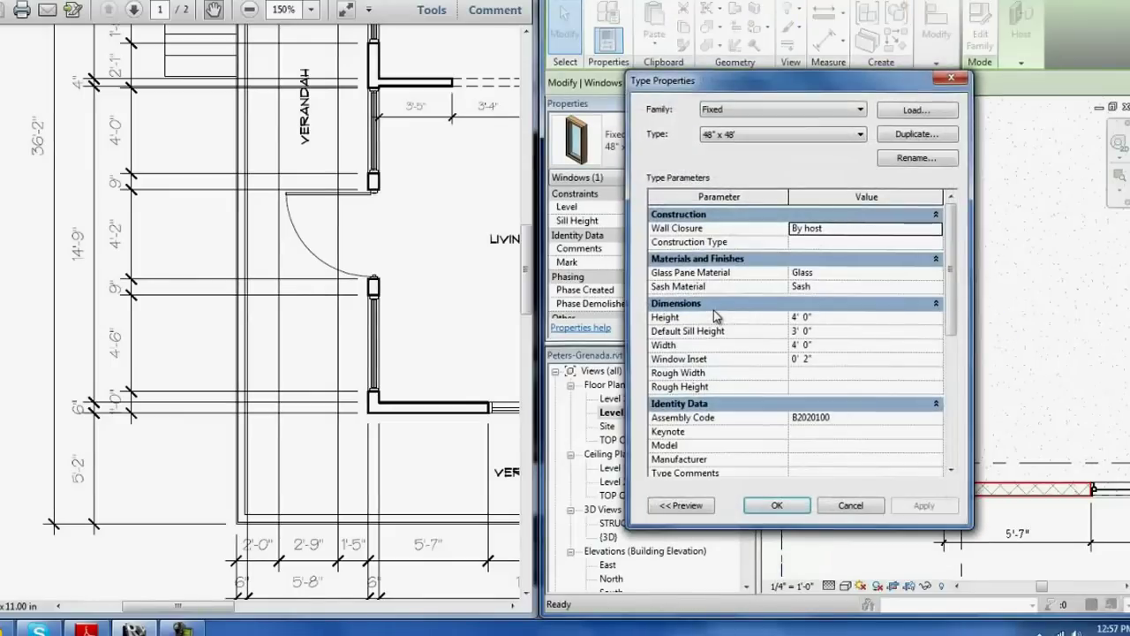
key(Return)
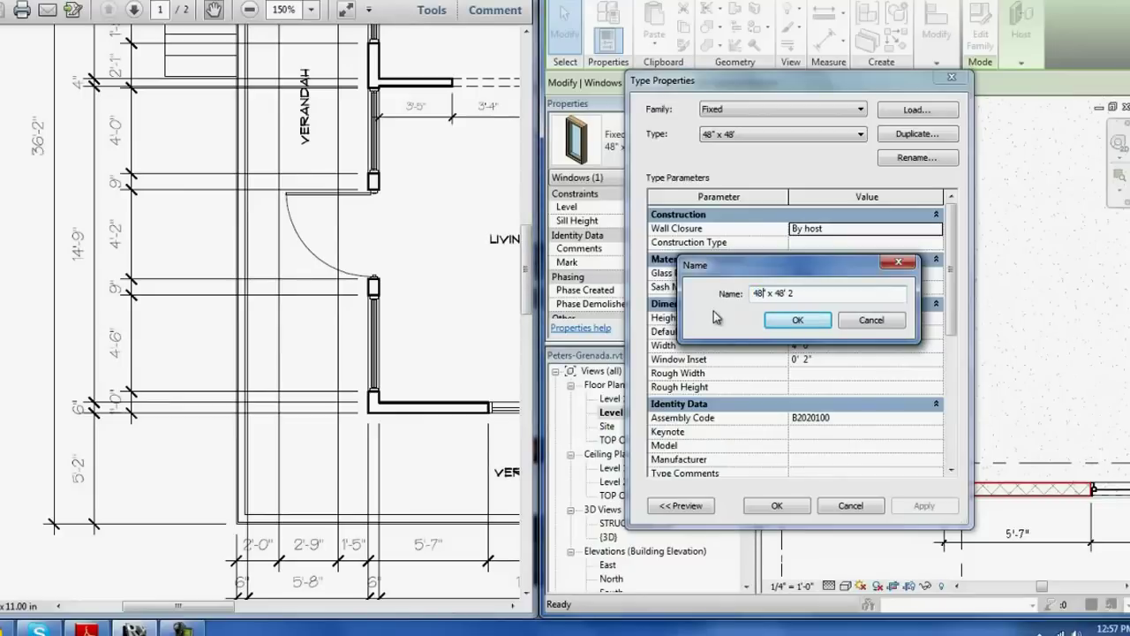
key(BackSpace)
key(BackSpace)
text('6)
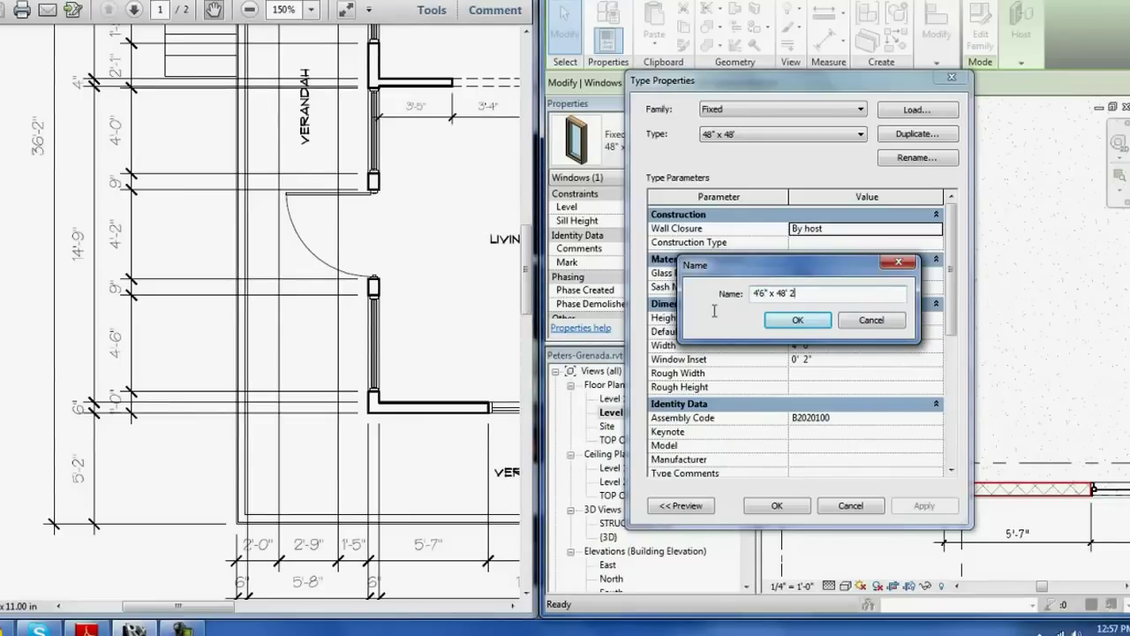
key(Return)
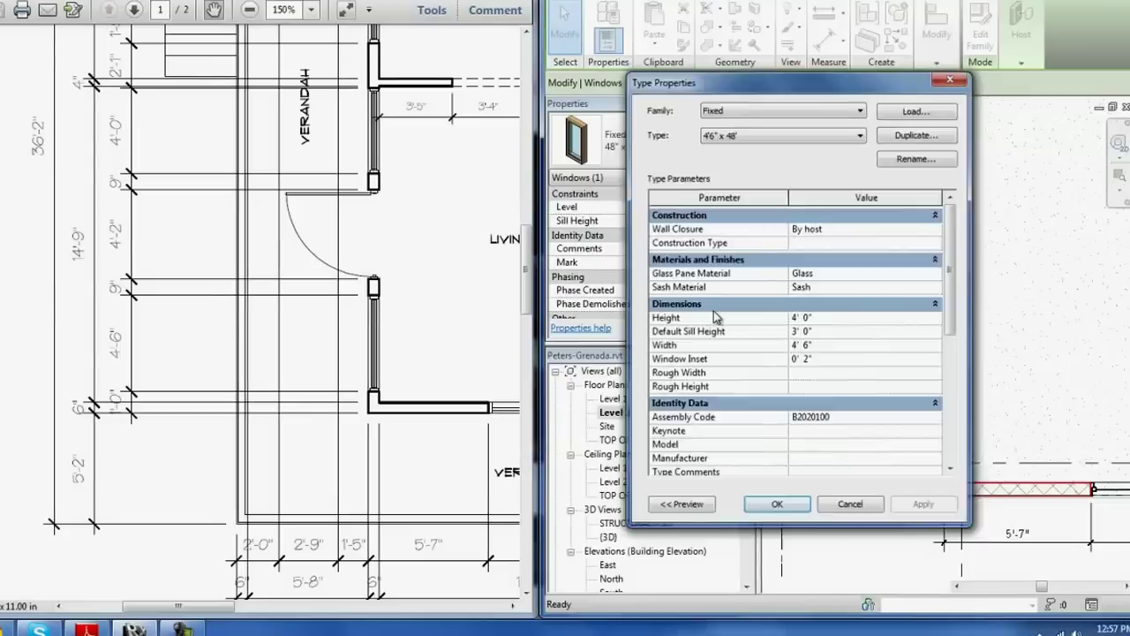
key(Return)
key(Escape)
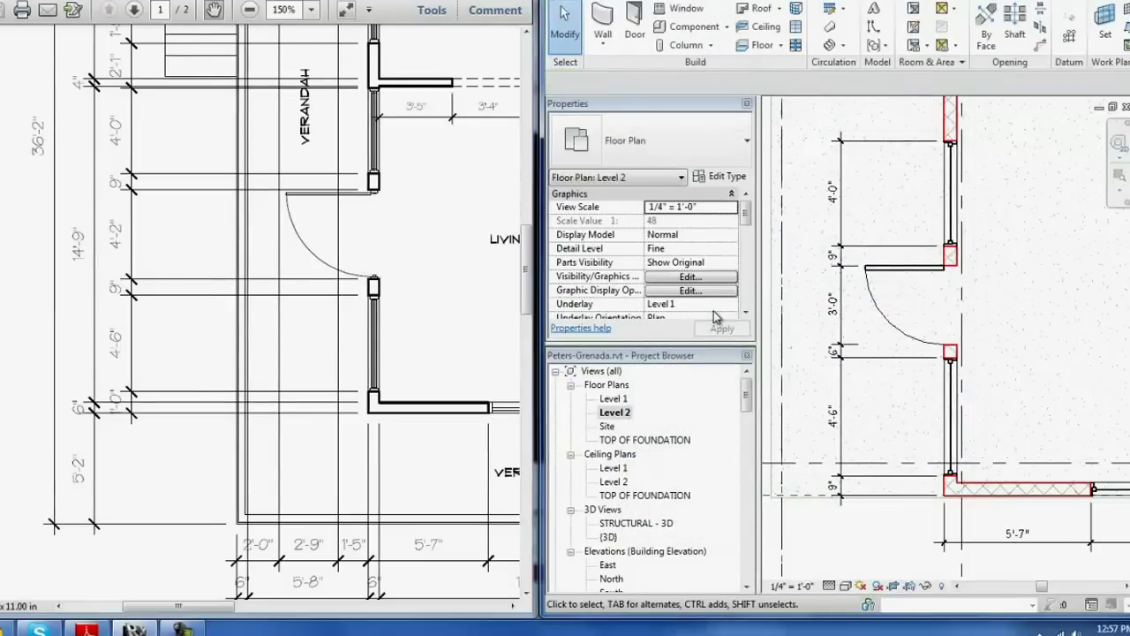
Step: Re-space the lower window, the door at 9", and the upper window at an entered 6
click(950, 415)
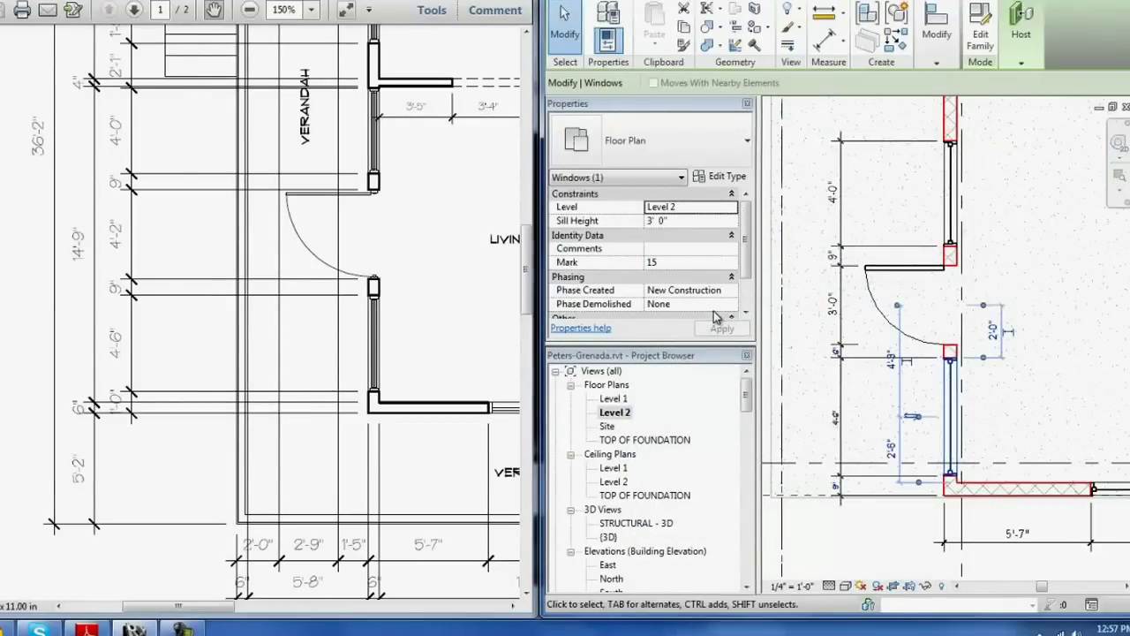
click(808, 486)
key(Return)
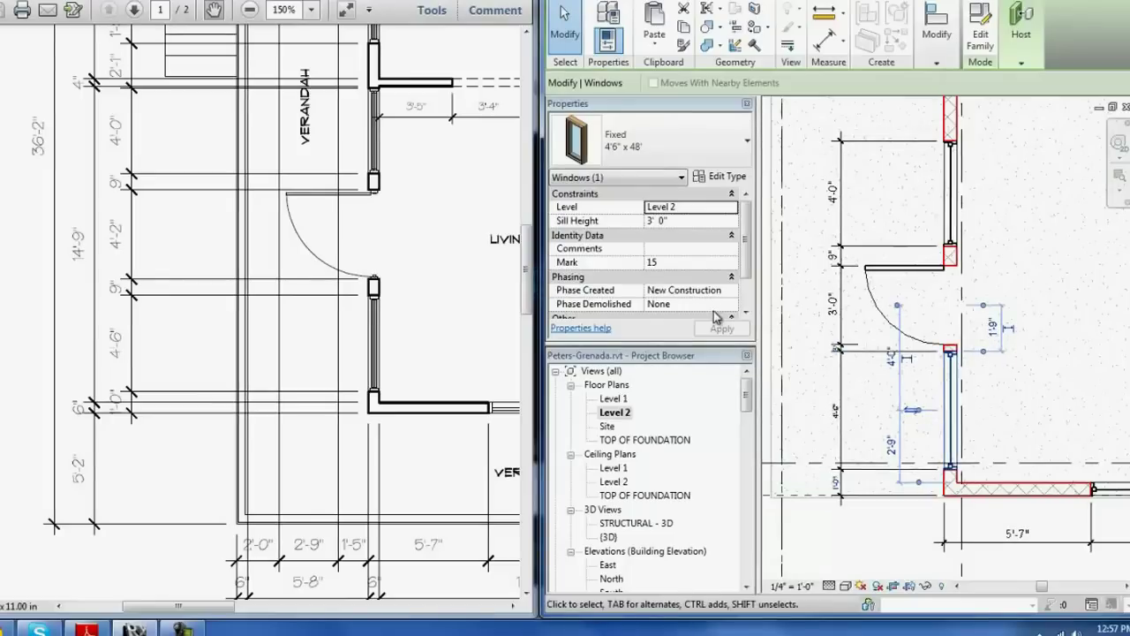
key(Escape)
click(910, 309)
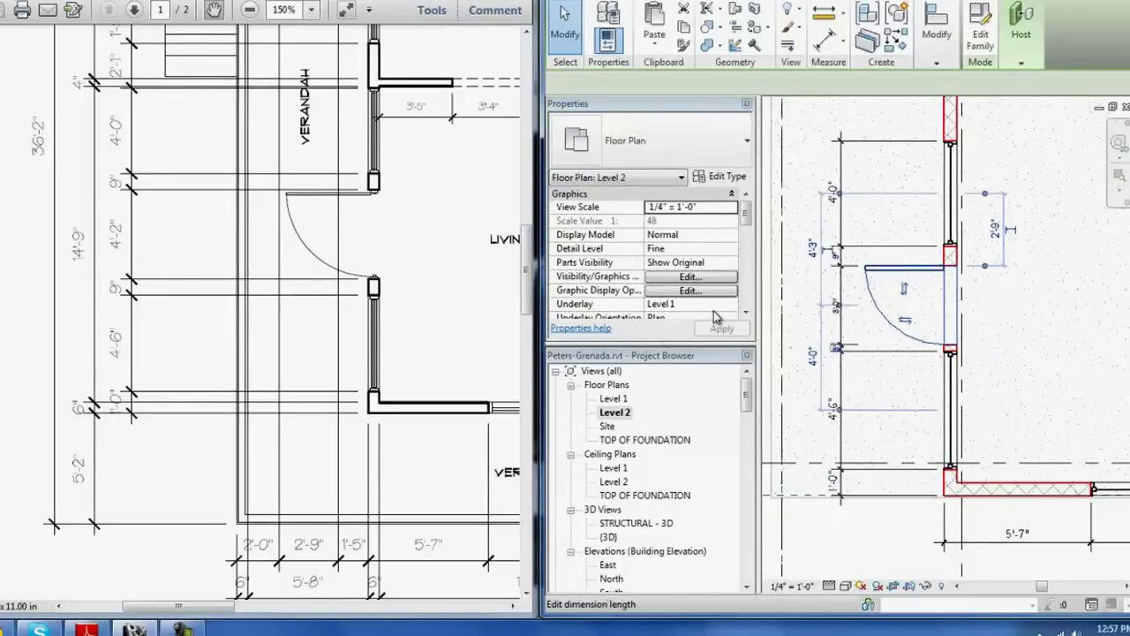
click(808, 347)
text(9")
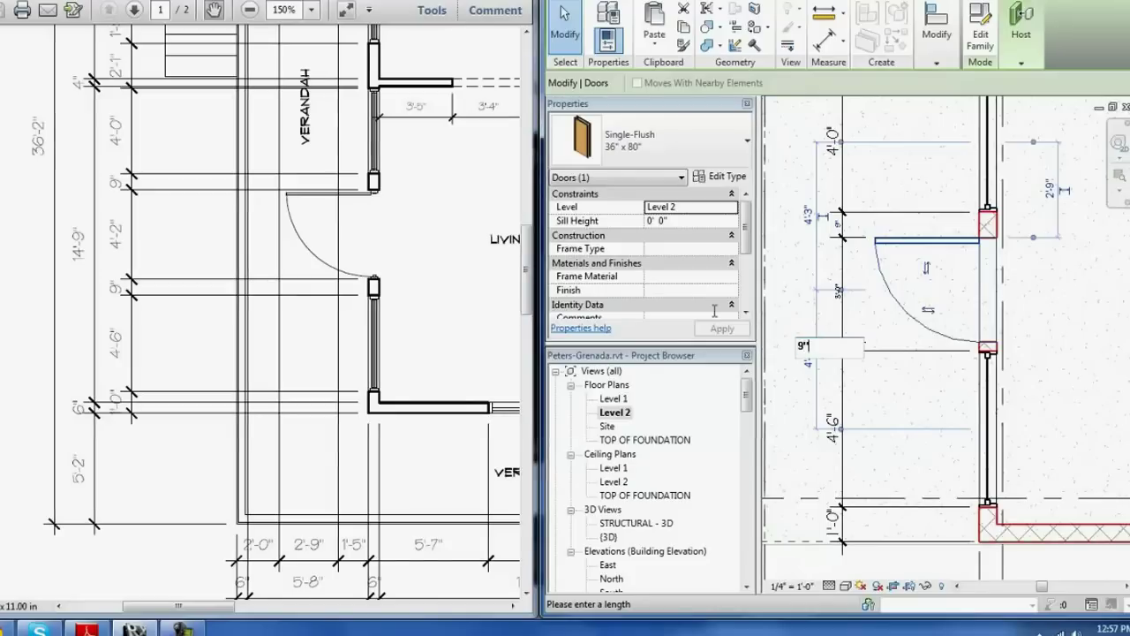
key(Return)
key(Escape)
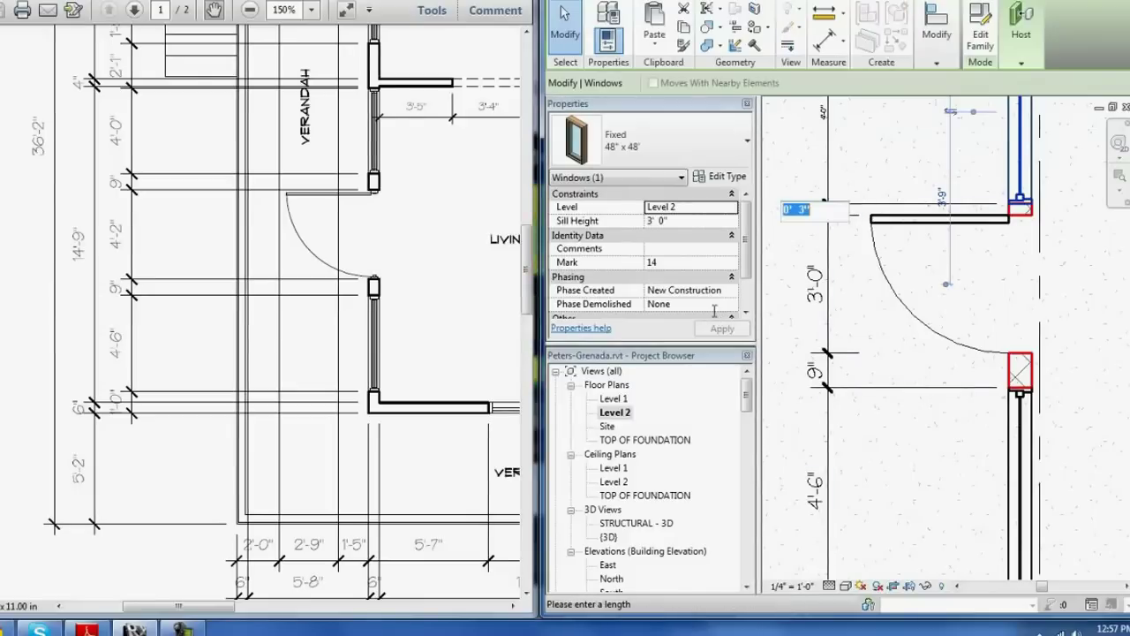
text(6)
key(Return)
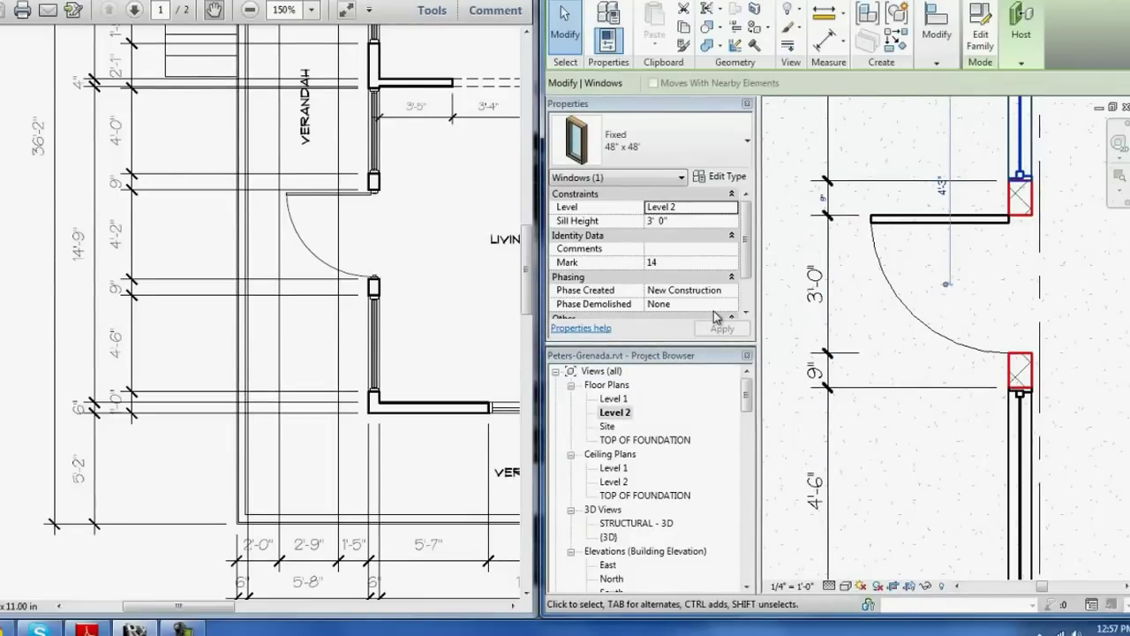
key(Escape)
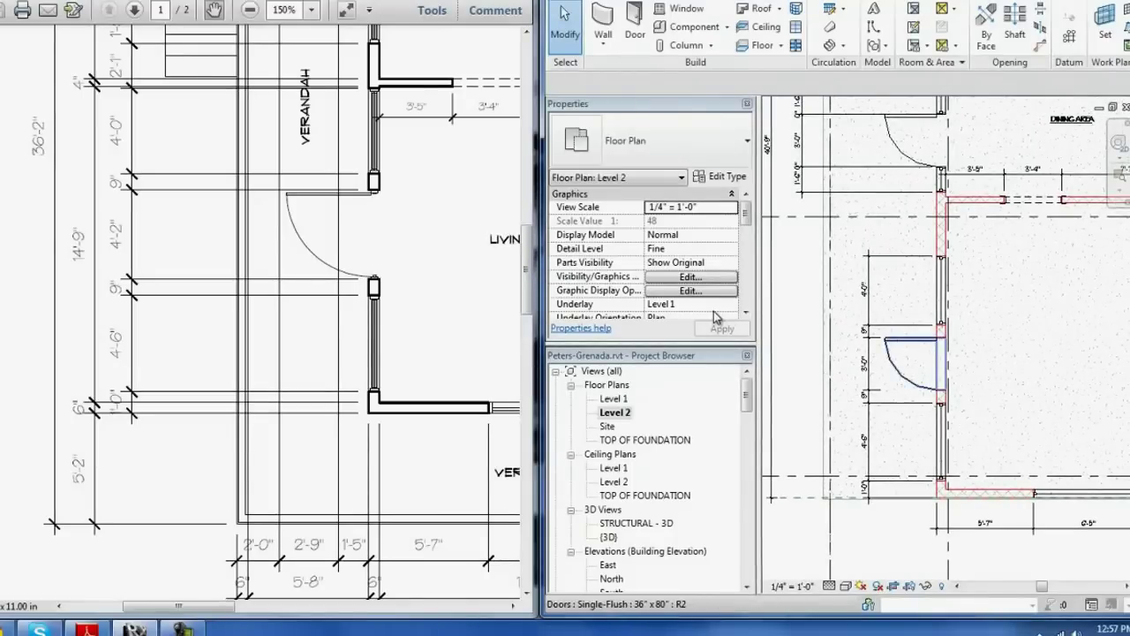
Step: Select the 4" foundation slab on Level 2 and enter its boundary sketch with EB
middle_drag(914, 362, 883, 274)
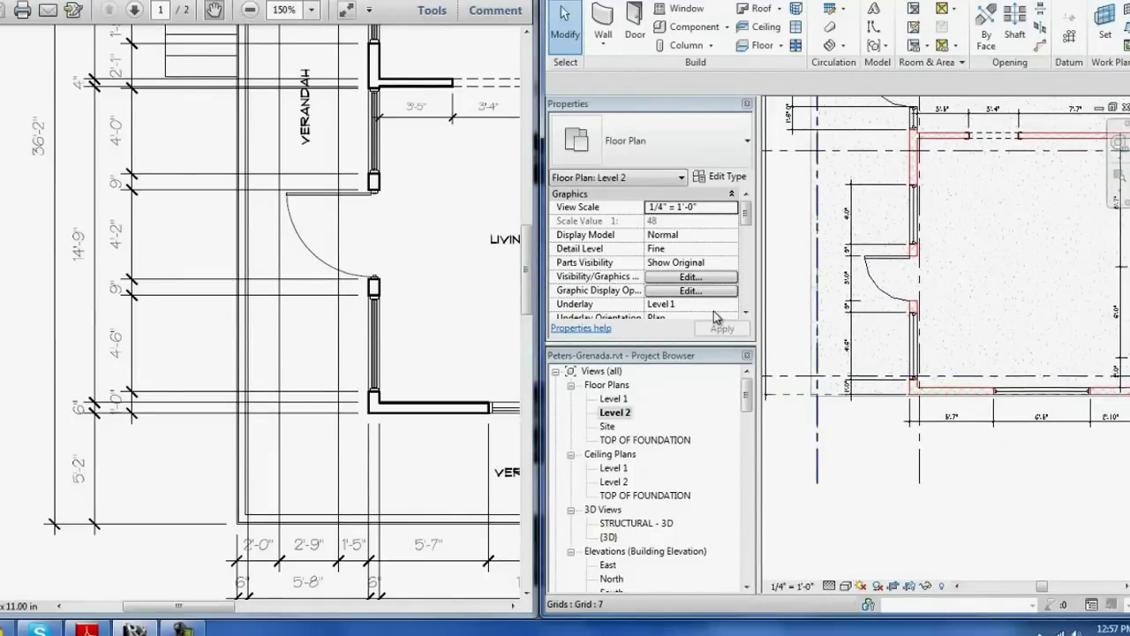
click(715, 316)
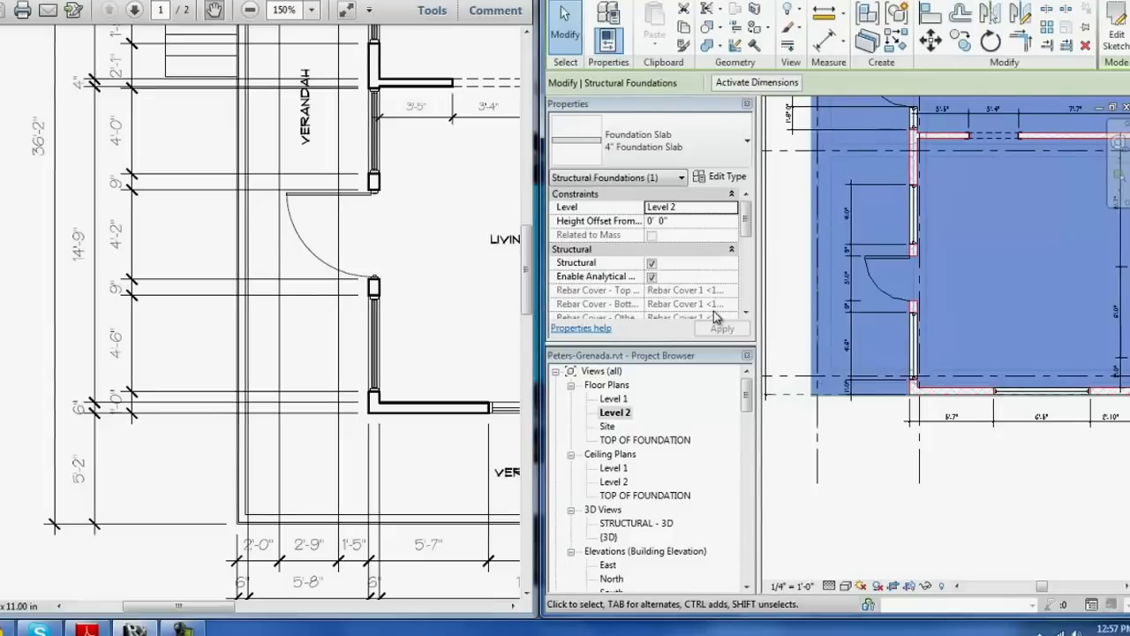
scroll(816, 316, down, 1)
ctrl+middle_drag(725, 322, 717, 316)
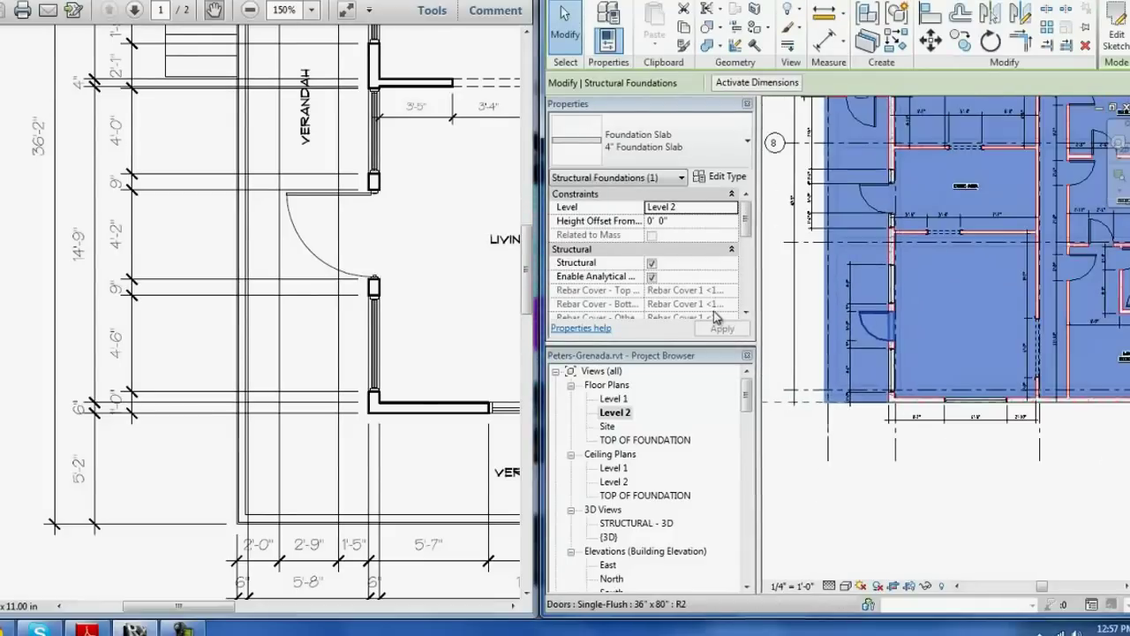
key(e)
key(b)
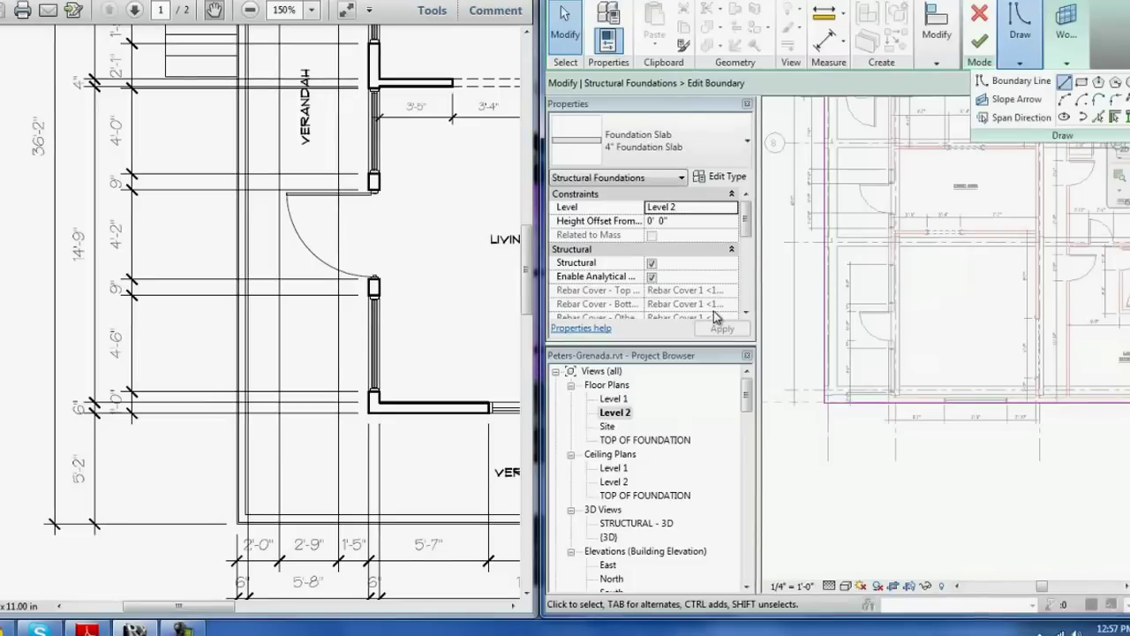
Step: Sketch a vertical boundary segment and the 21'7" bottom line, then trim the left corner to it
click(1038, 404)
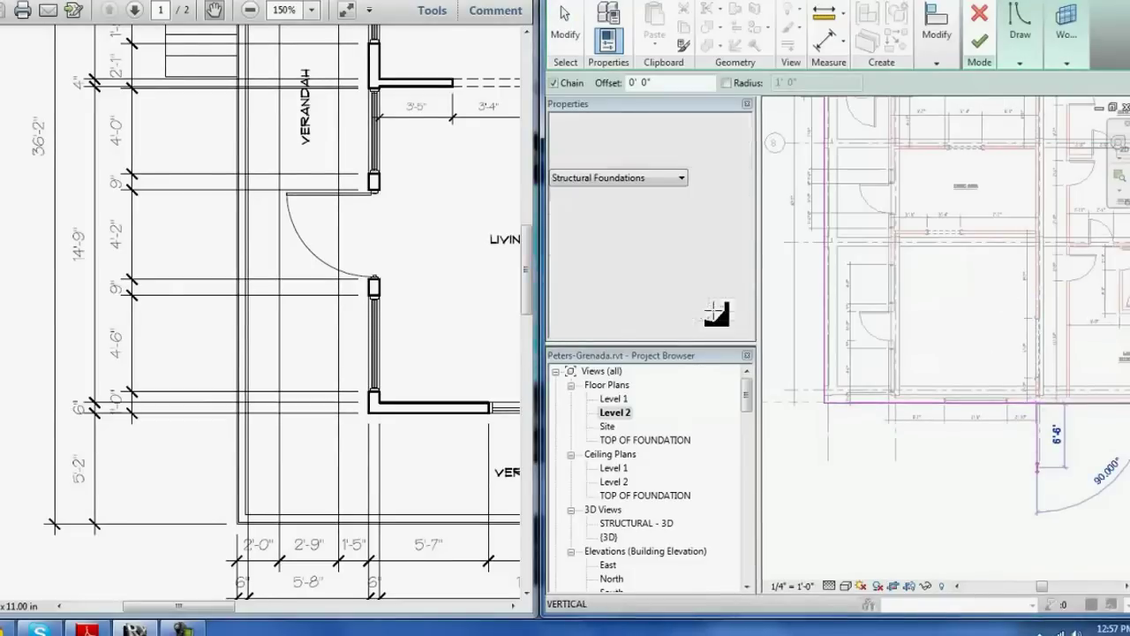
click(1049, 466)
click(823, 467)
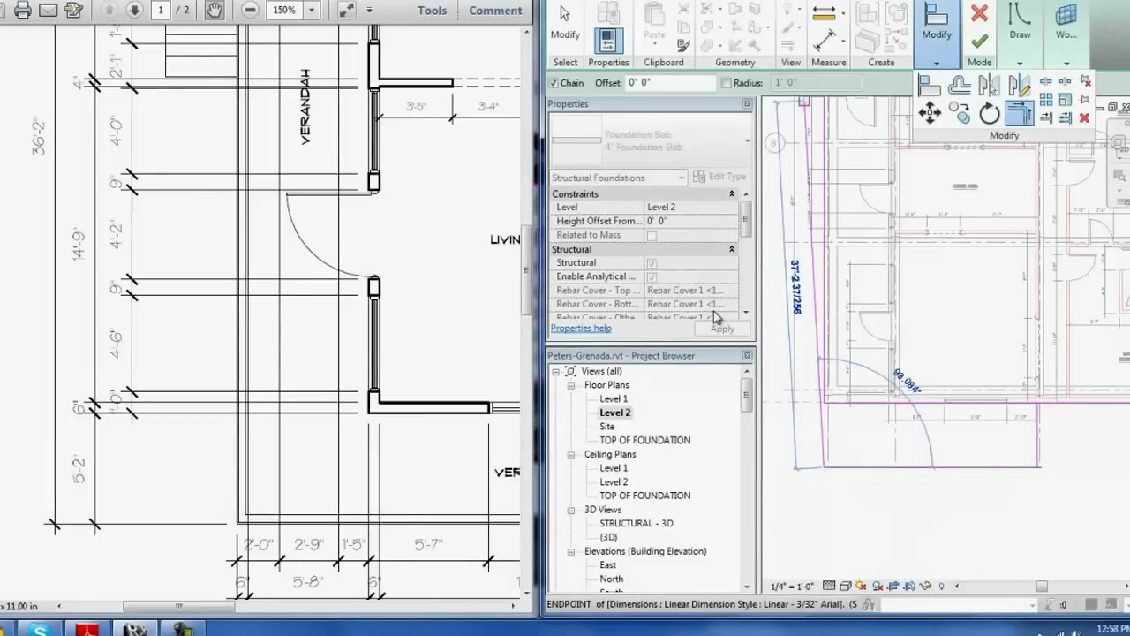
key(t)
key(r)
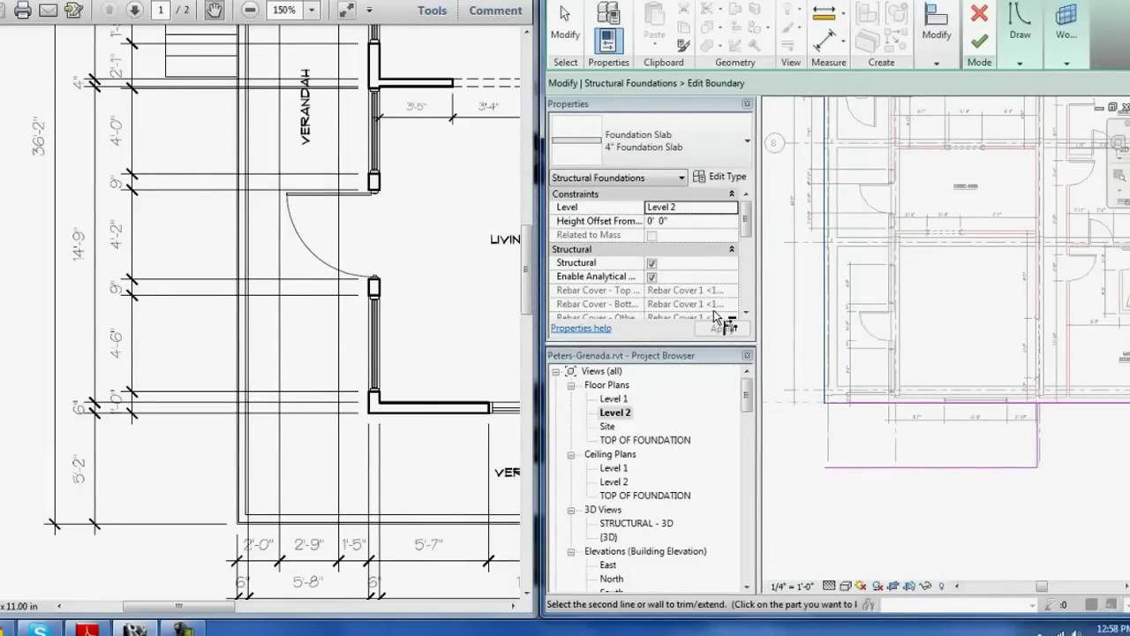
click(825, 433)
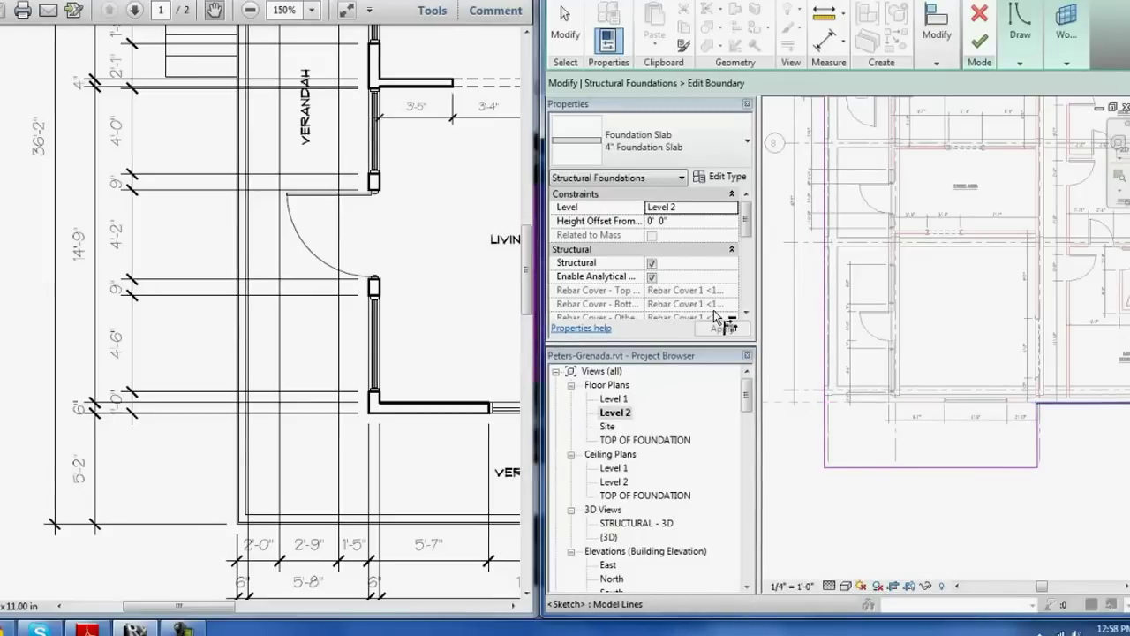
key(Escape)
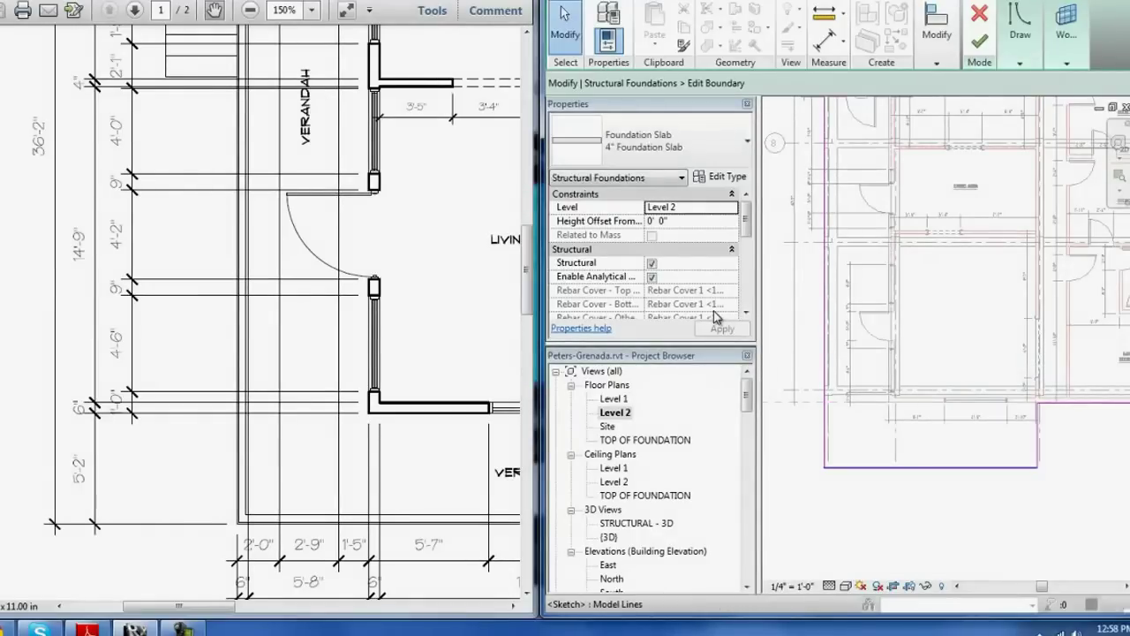
Step: Set the notched boundary line to 5'2", adjust the adjacent line, and finish the sketch
click(972, 467)
text(5'2)
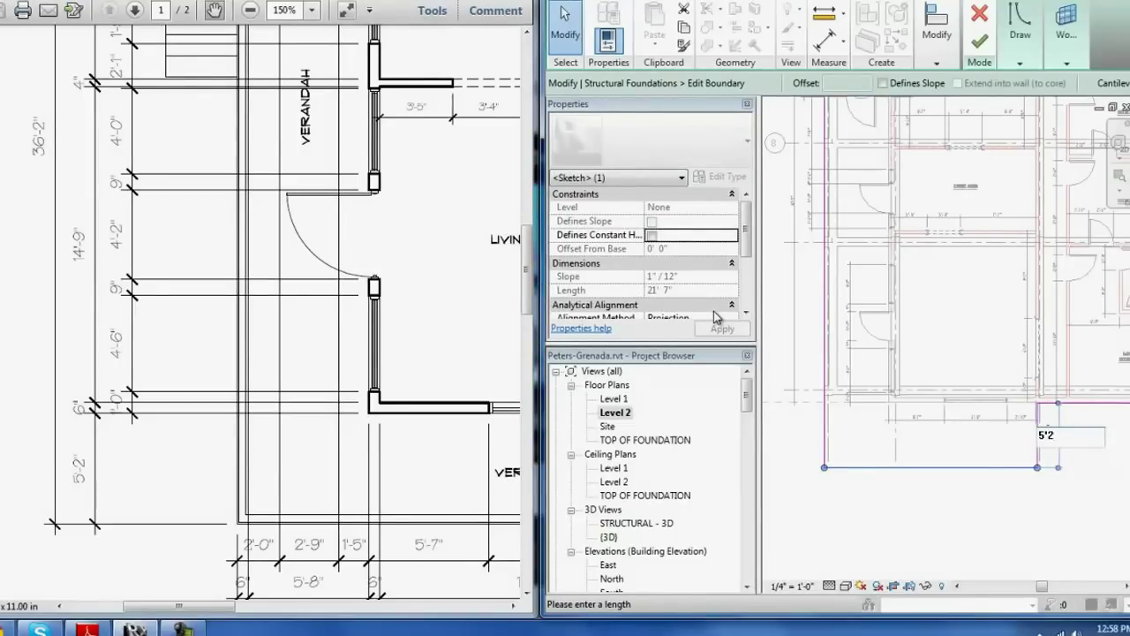
key(Return)
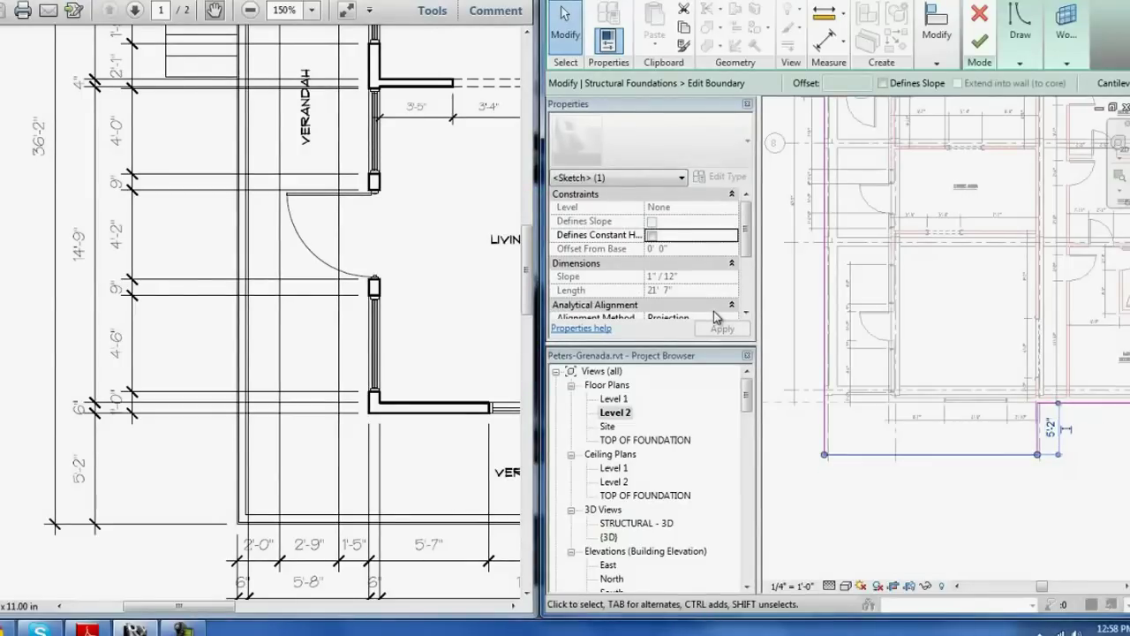
key(Escape)
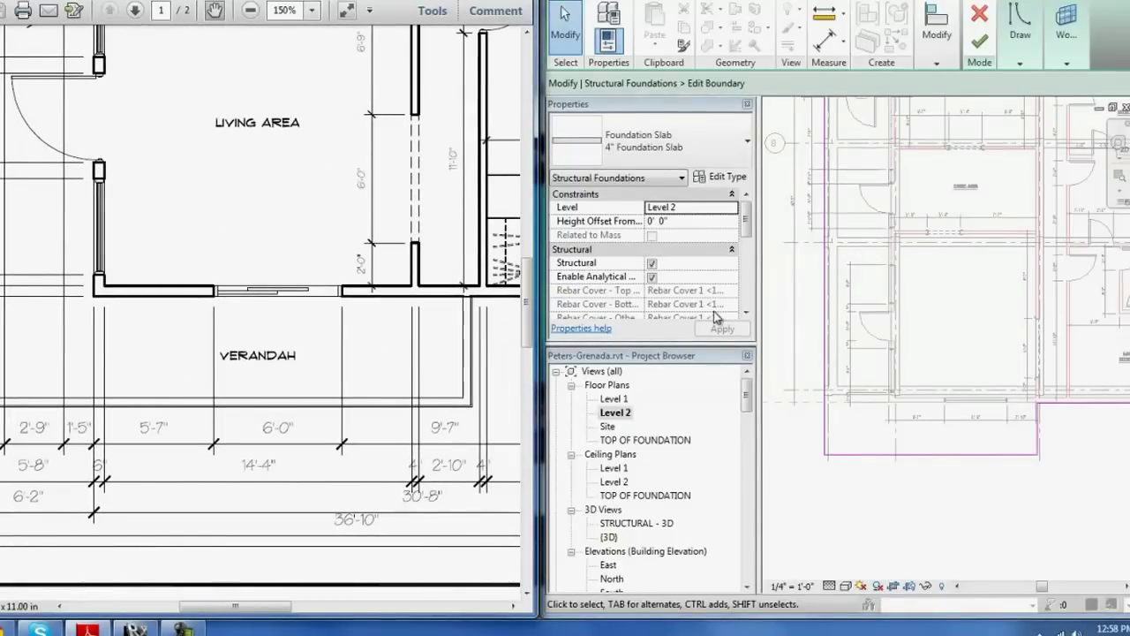
scroll(1076, 405, up, 2)
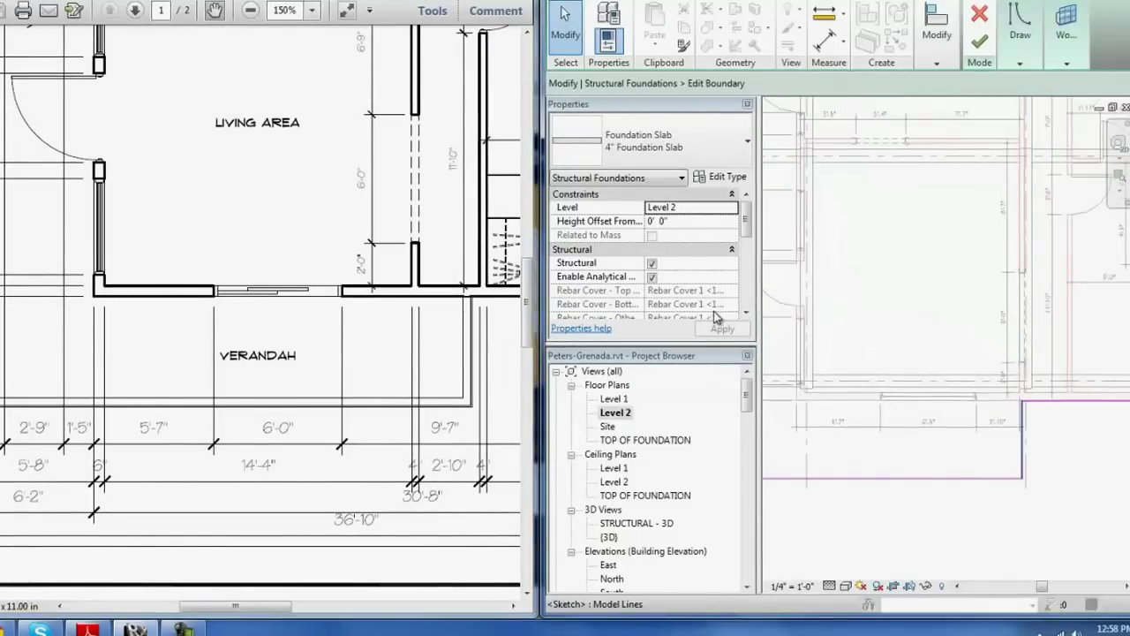
click(1057, 438)
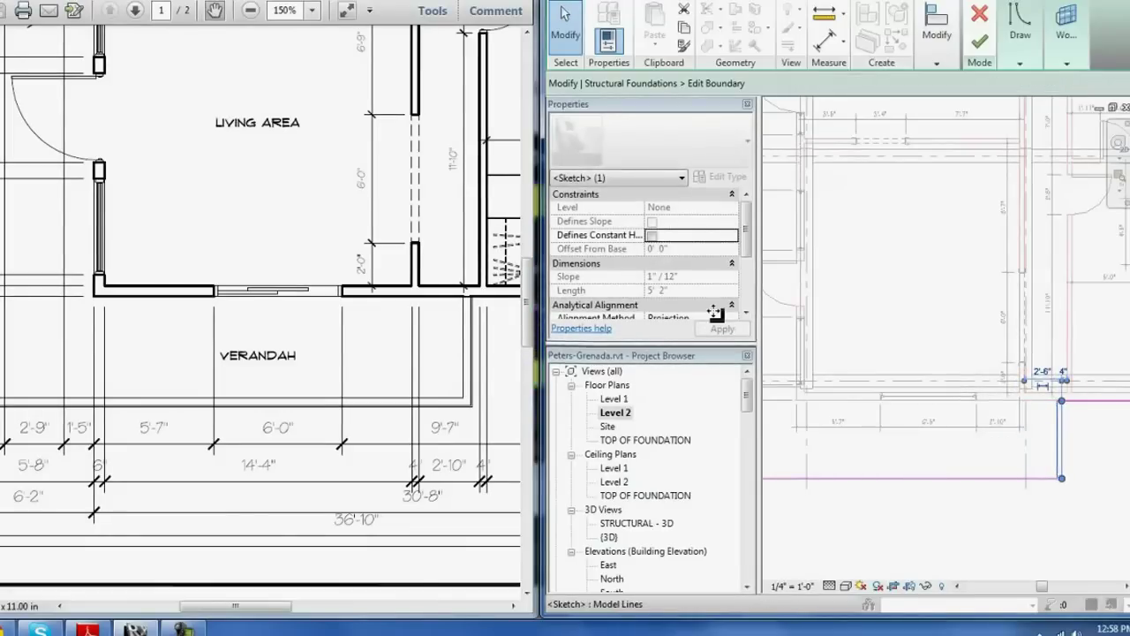
key(Escape)
key(z)
key(f)
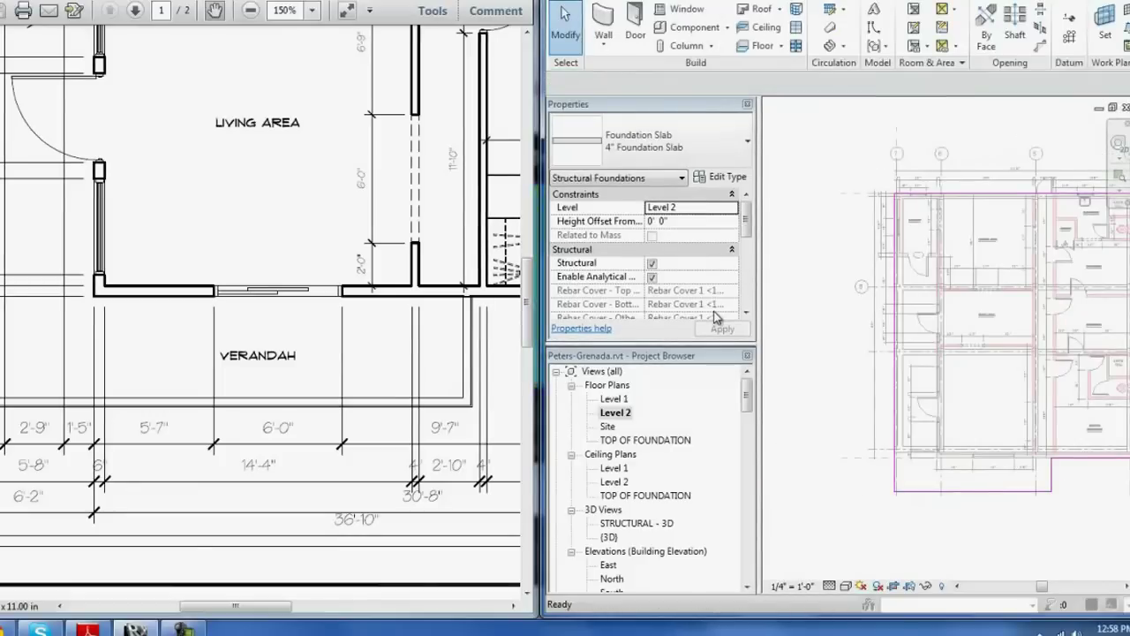
Step: Open the default {3D} view and fit the whole building with its section box
key(Escape)
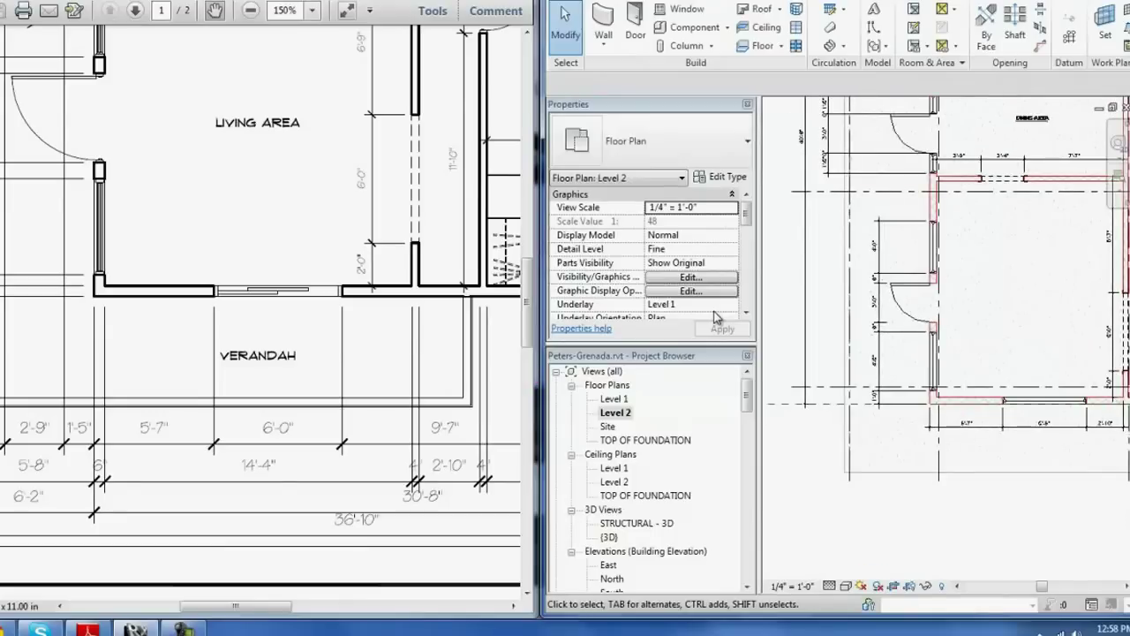
key(3)
key(d)
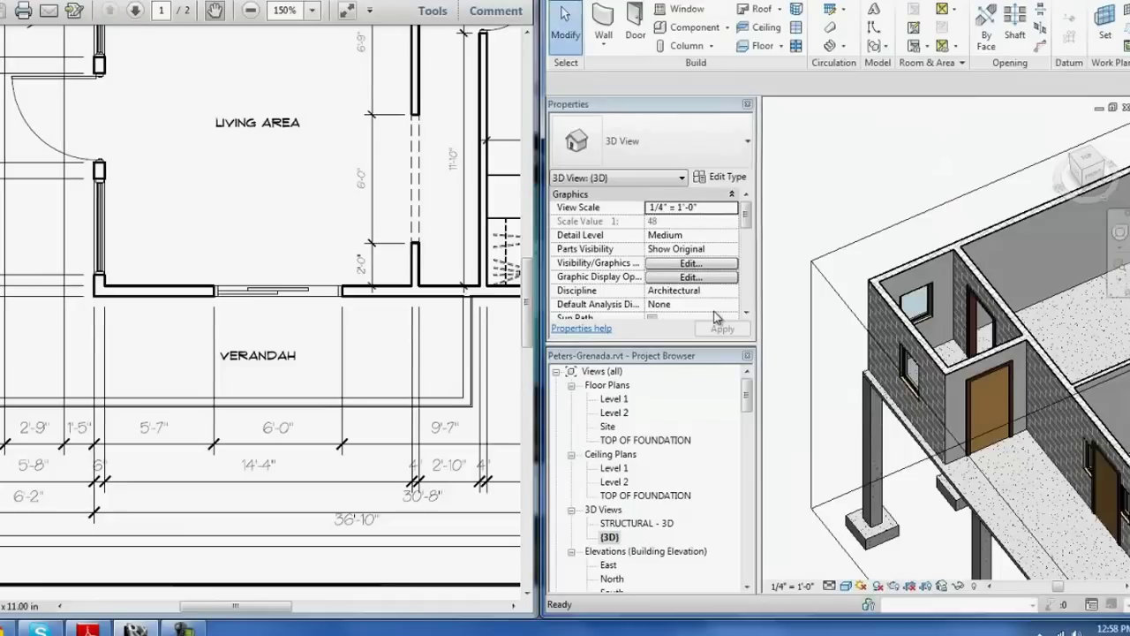
key(z)
key(f)
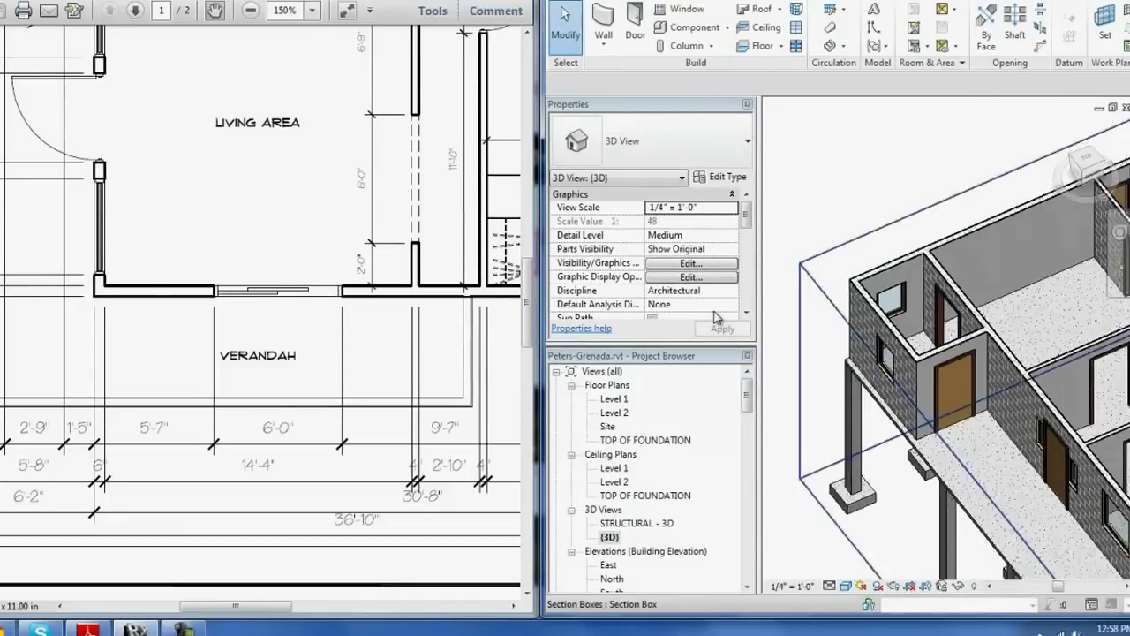
key(z)
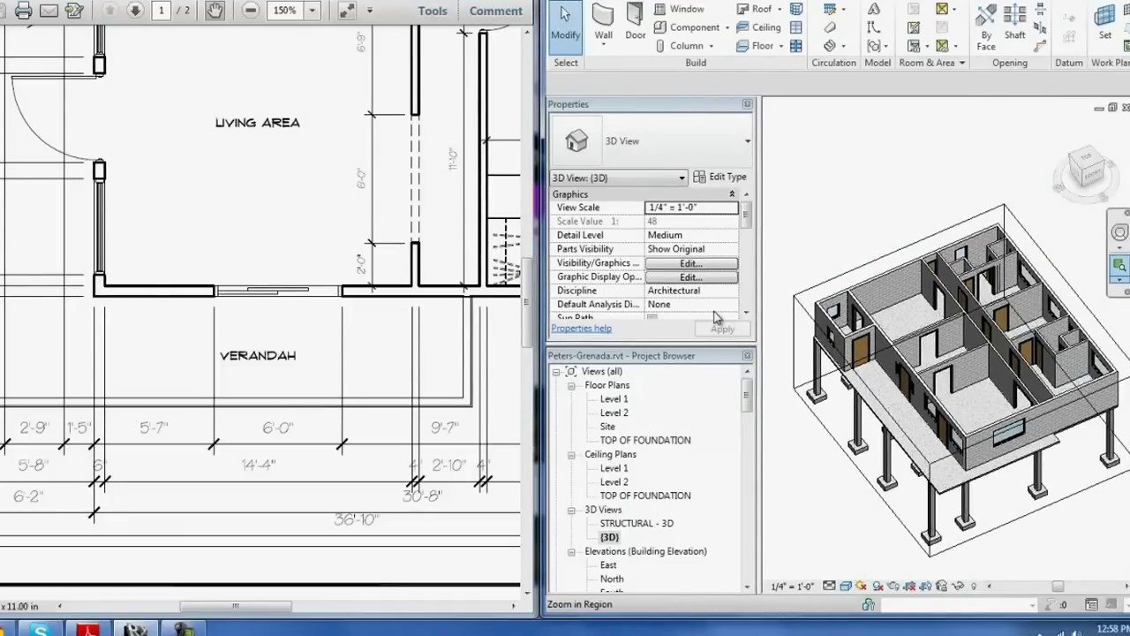
key(o)
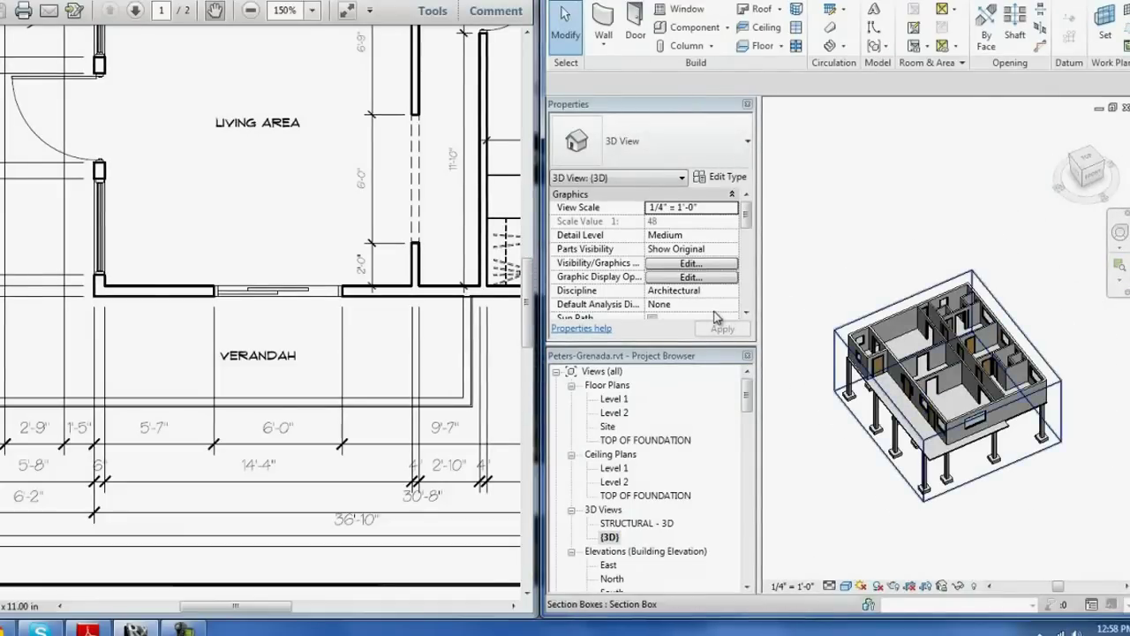
key(z)
key(f)
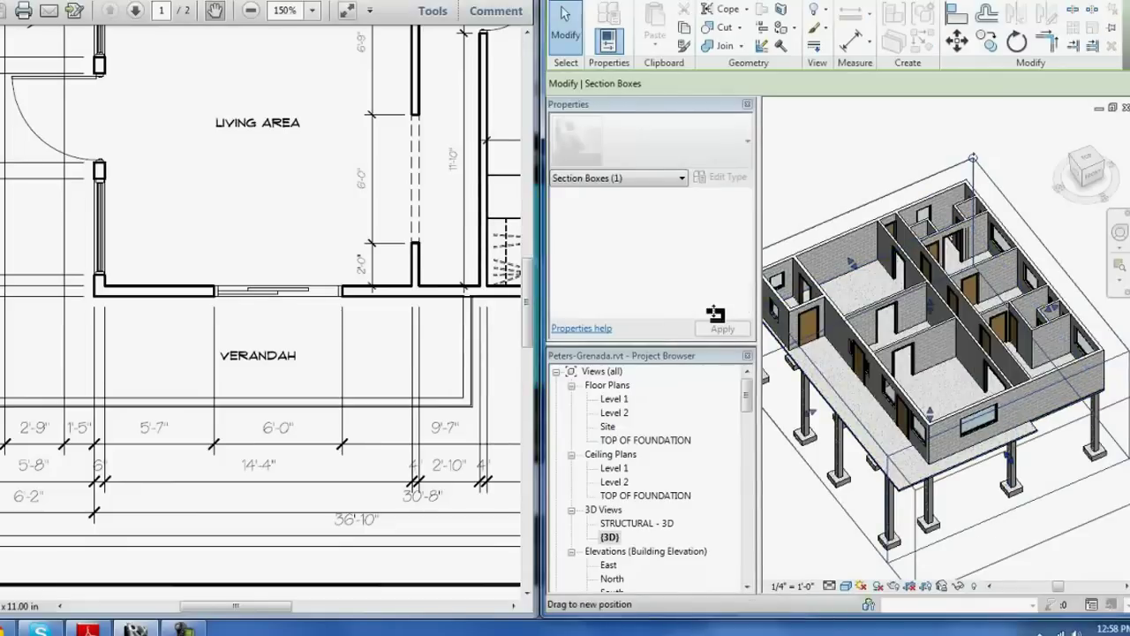
key(z)
key(f)
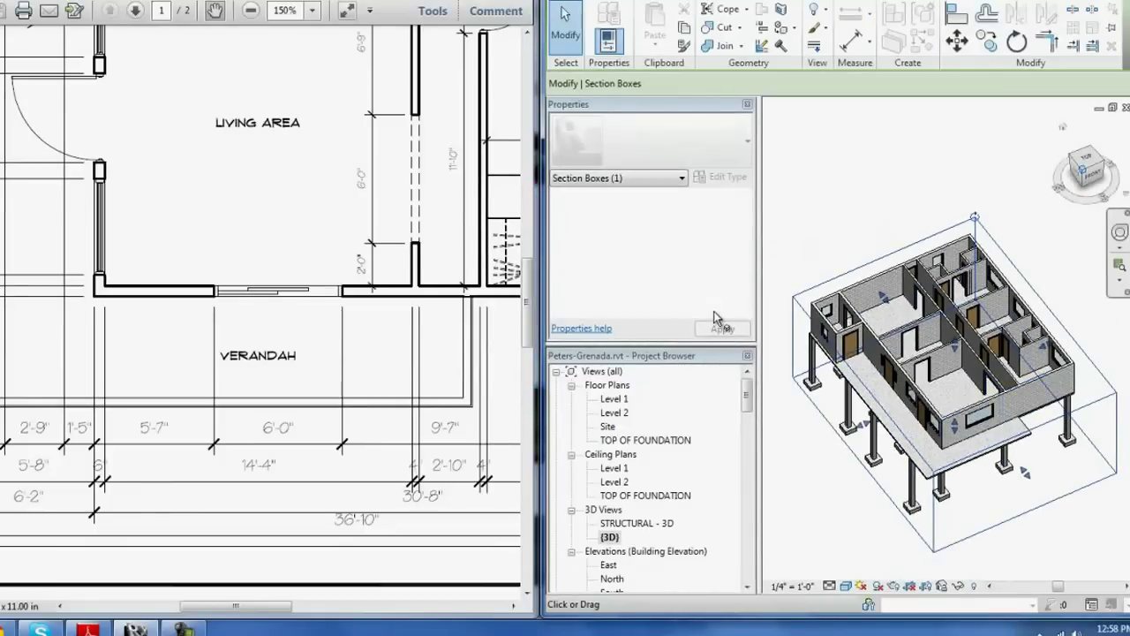
shift+middle_drag(713, 311, 714, 311)
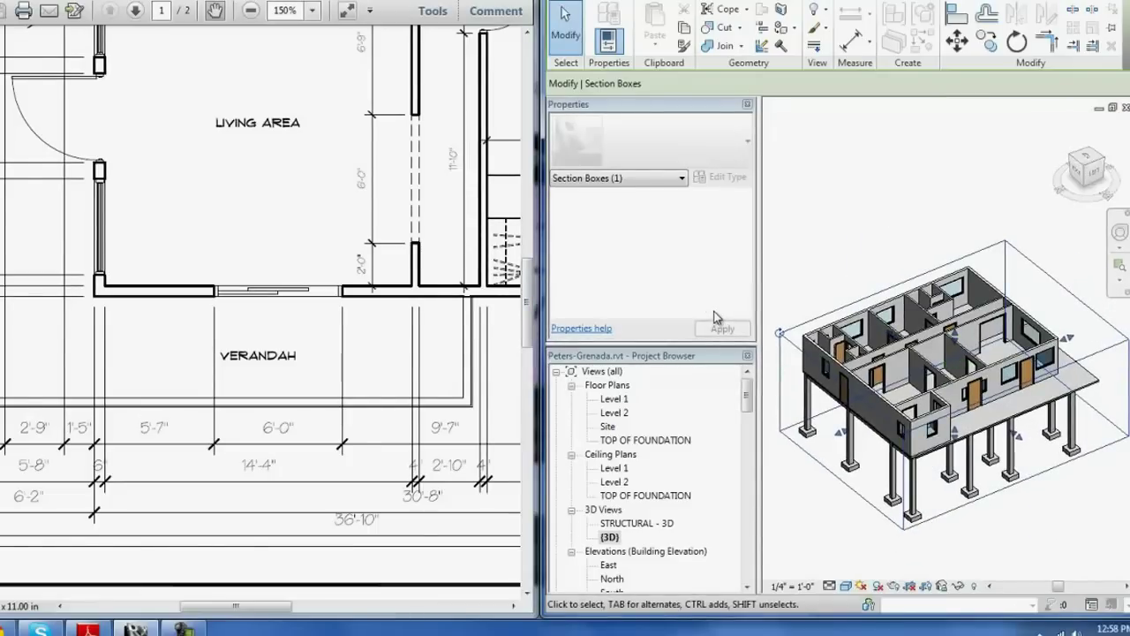
Step: Set both fixed windows beside the door to a 6' 8" head height
key(Escape)
scroll(996, 415, up, 3)
scroll(996, 415, up, 2)
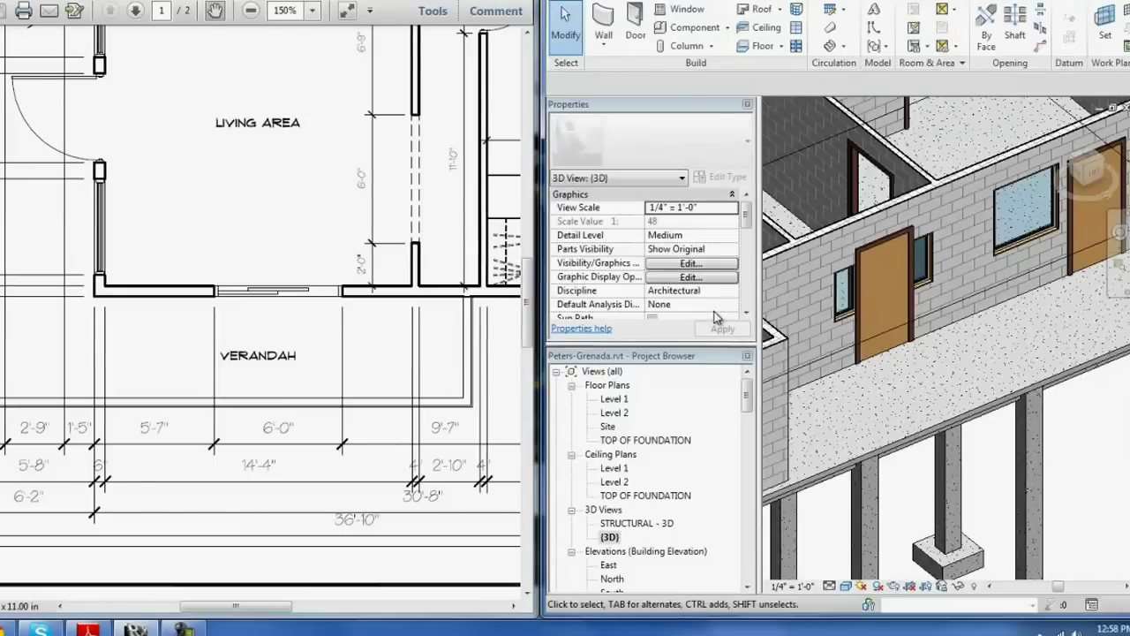
click(844, 292)
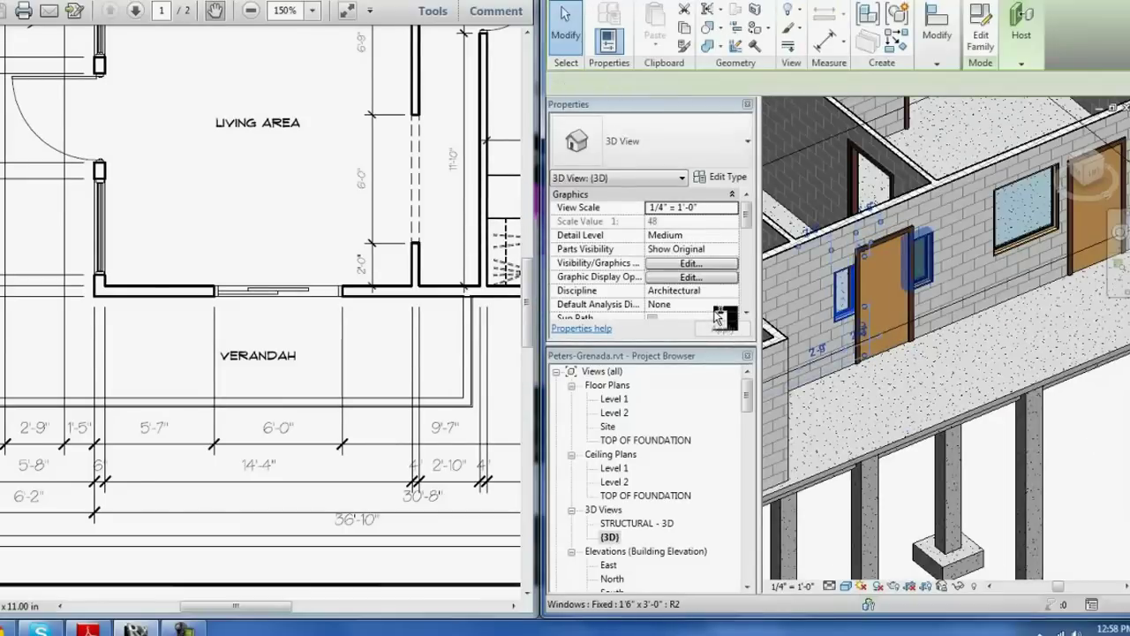
ctrl+click(923, 260)
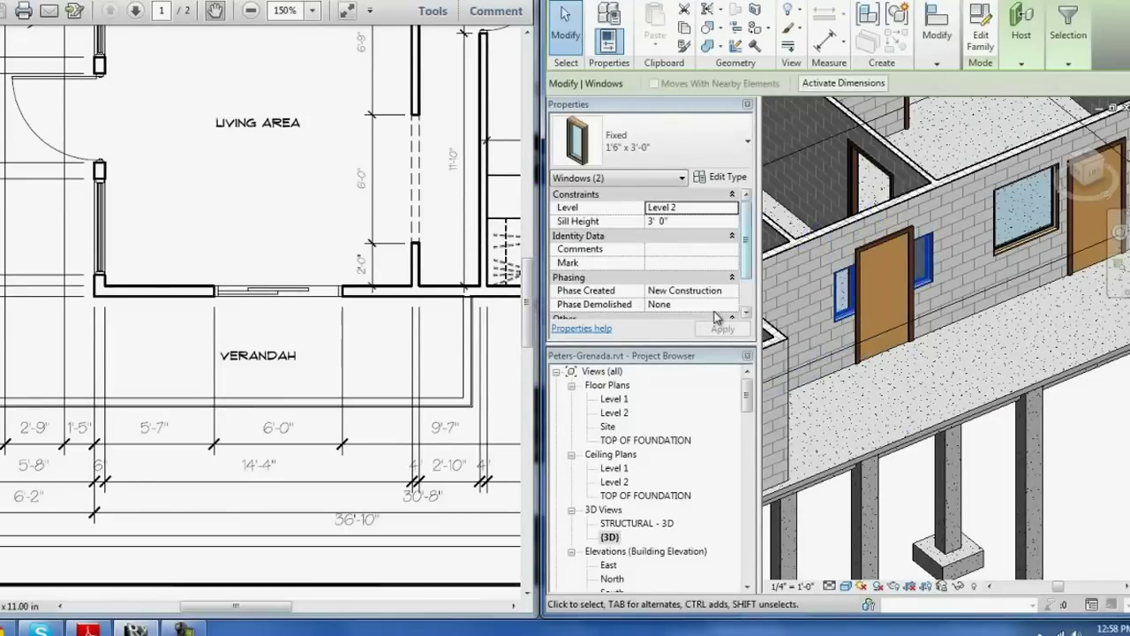
scroll(716, 316, down, 3)
click(715, 291)
text(6' 8")
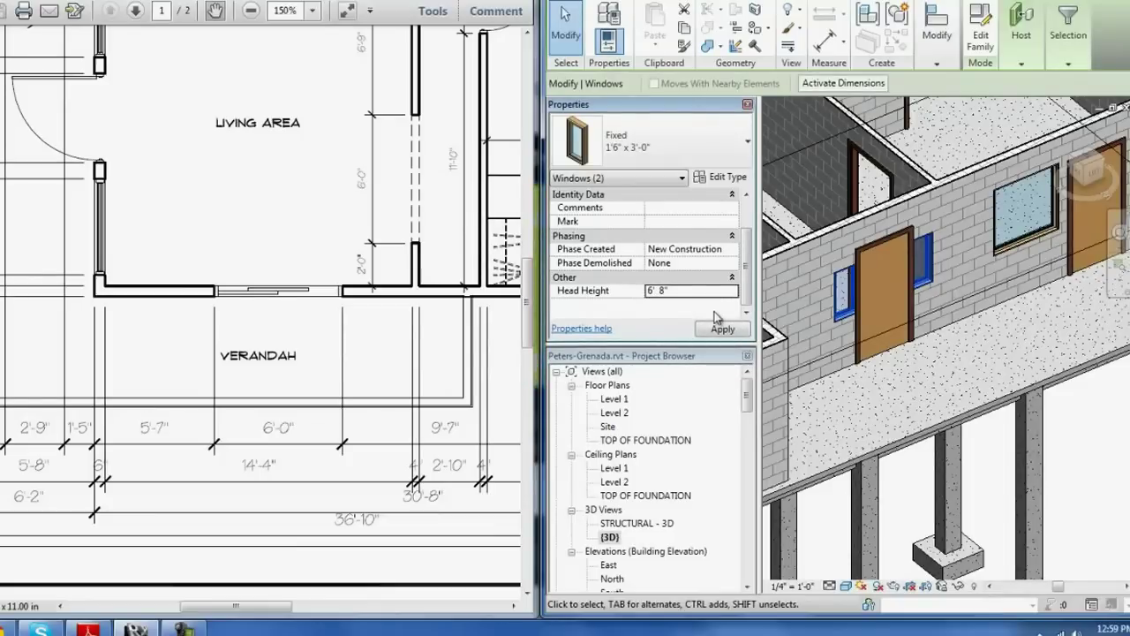
key(Return)
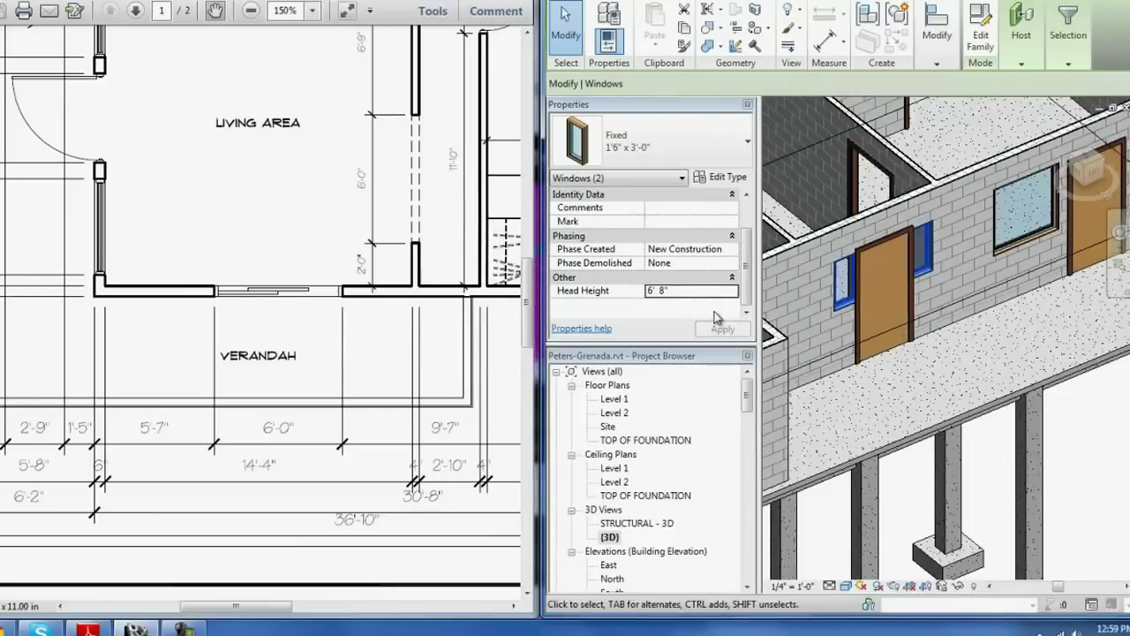
key(z)
key(f)
key(Escape)
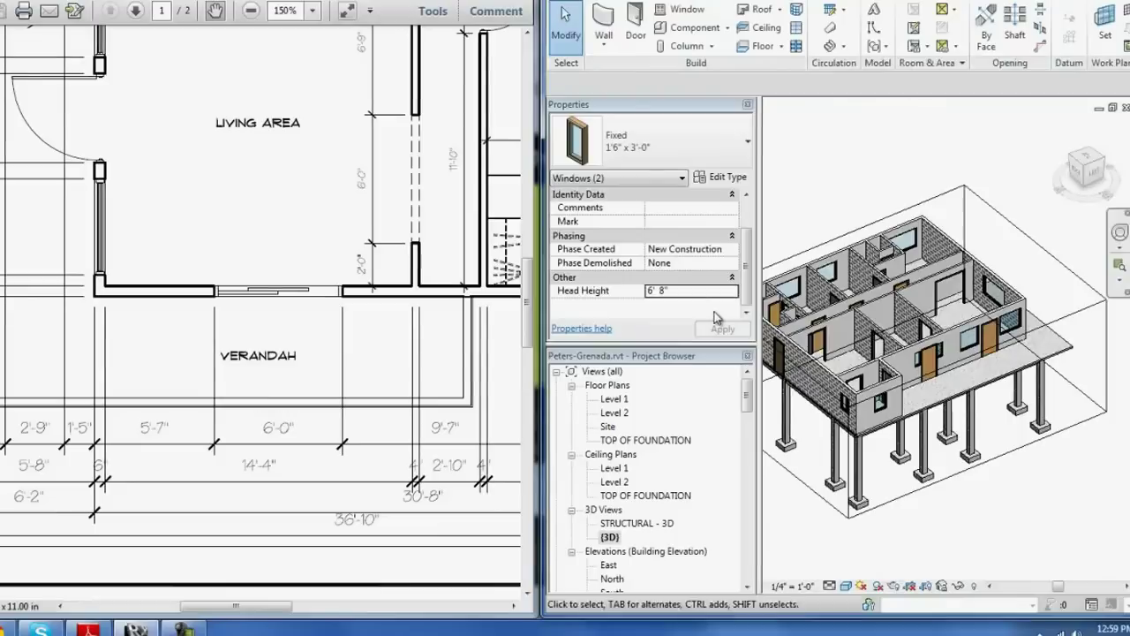
Step: Raise the top of the building's section box, then return to the Level 2 plan
shift+middle_drag(712, 304, 714, 309)
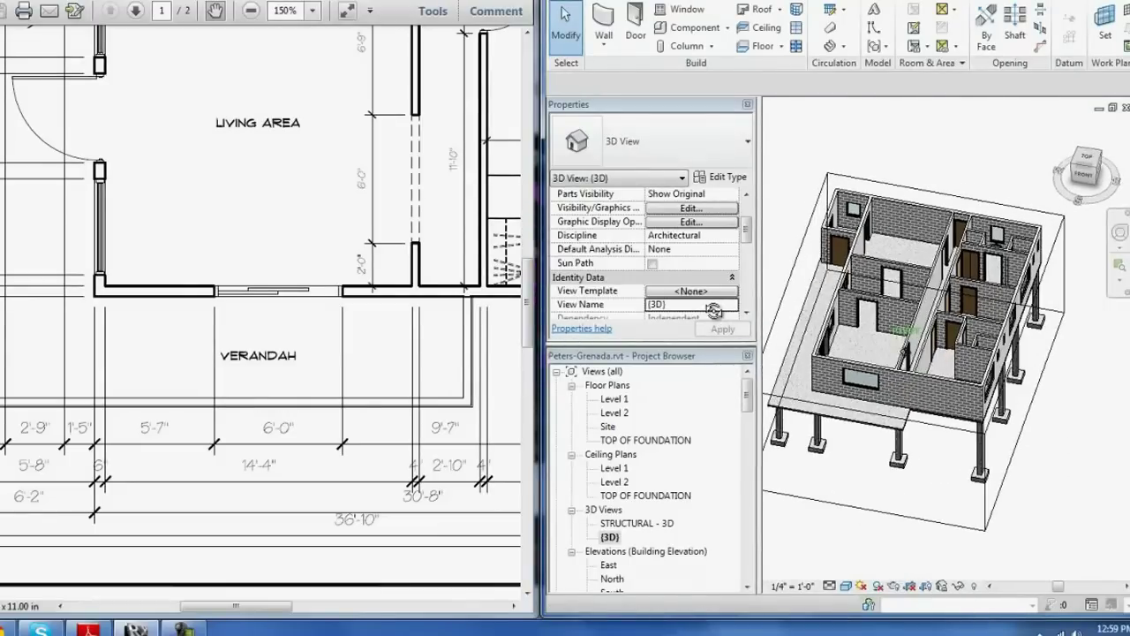
click(800, 309)
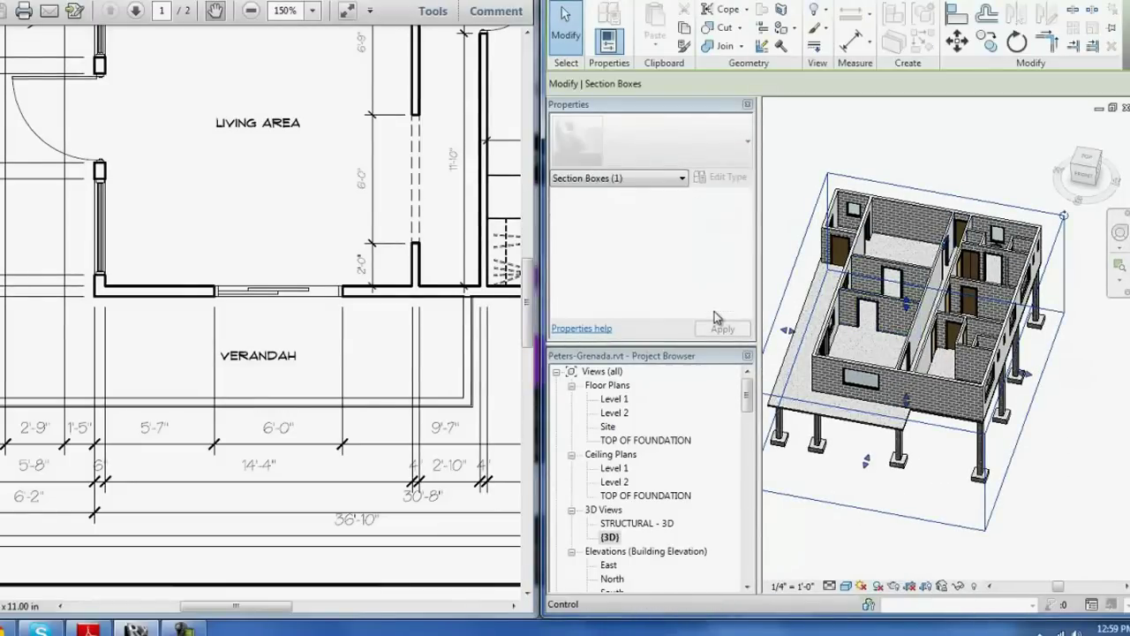
drag(1064, 215, 1064, 170)
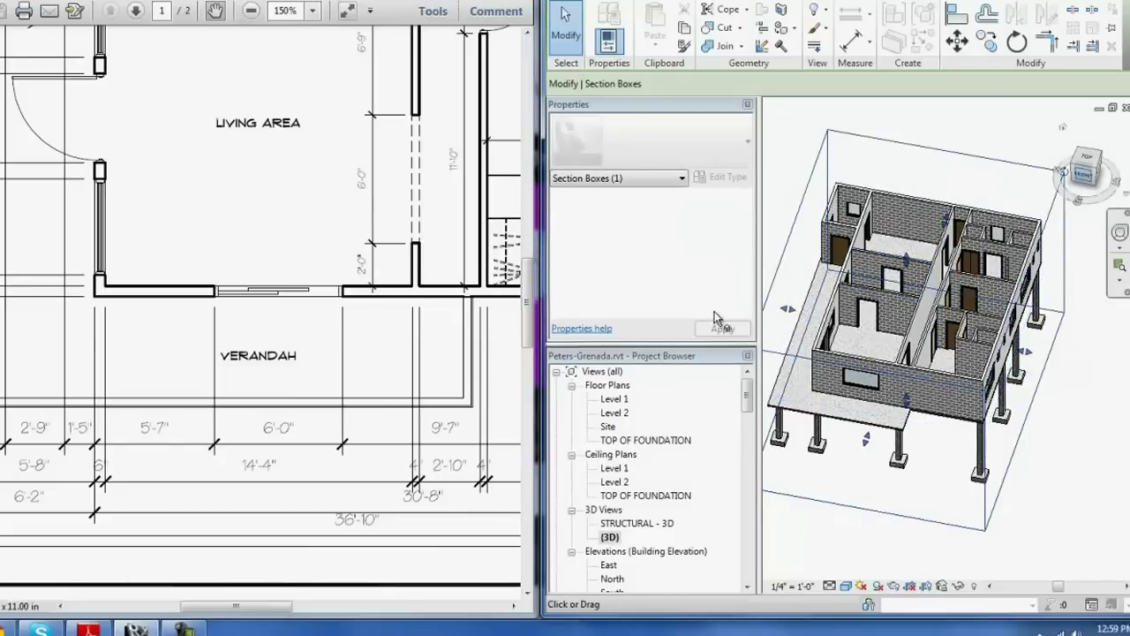
shift+middle_drag(715, 318, 715, 318)
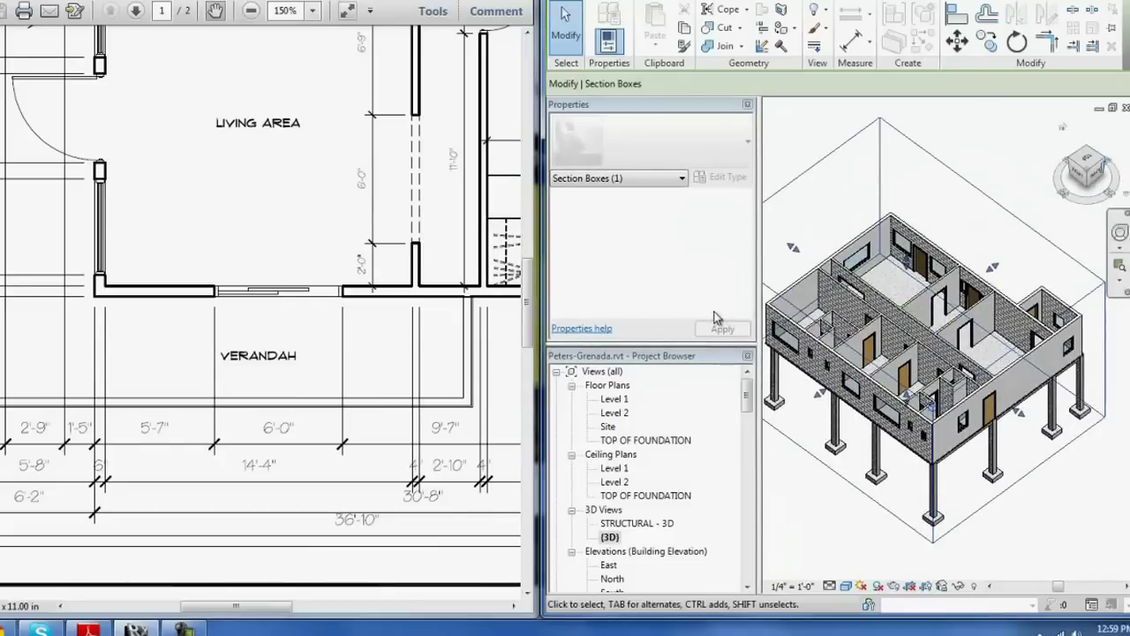
key(ctrl+Tab)
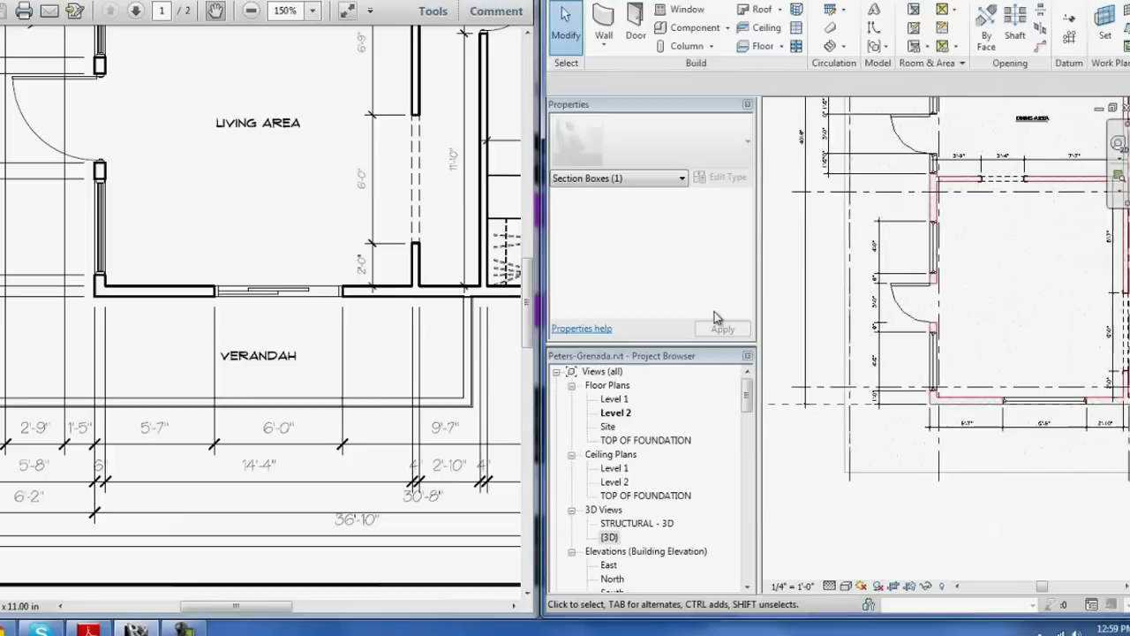
Step: Drag the room label further left on the Level 2 plan
scroll(945, 292, down, 2)
scroll(945, 292, down, 2)
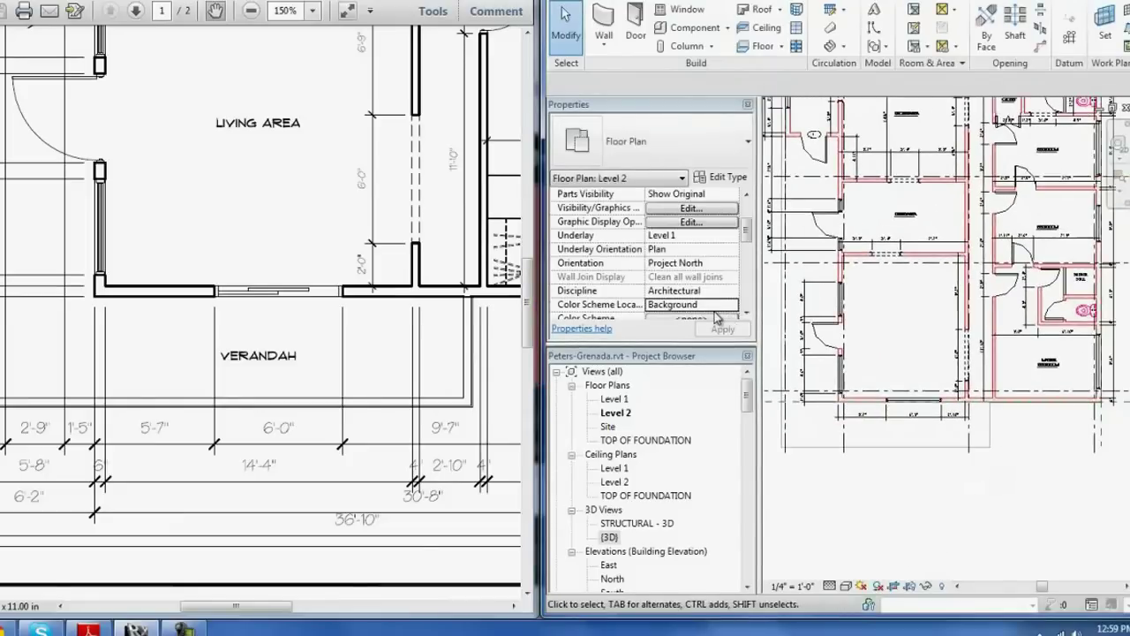
scroll(893, 287, up, 2)
middle_drag(971, 353, 888, 308)
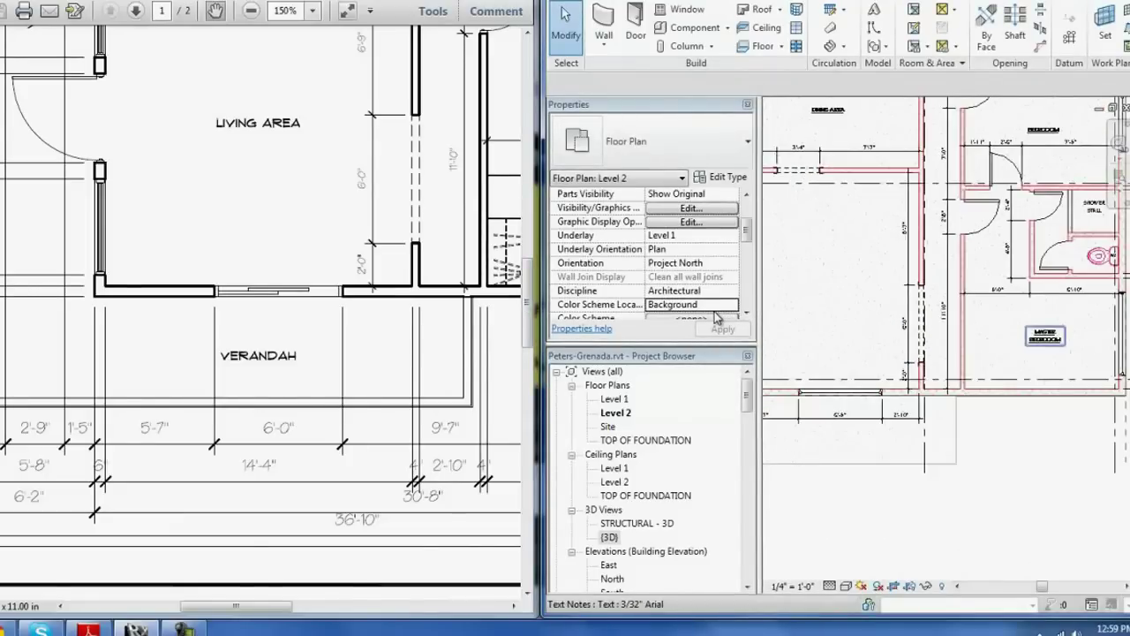
mouse_move(1045, 334)
mouse_down()
mouse_move(910, 296)
mouse_move(803, 285)
mouse_up()
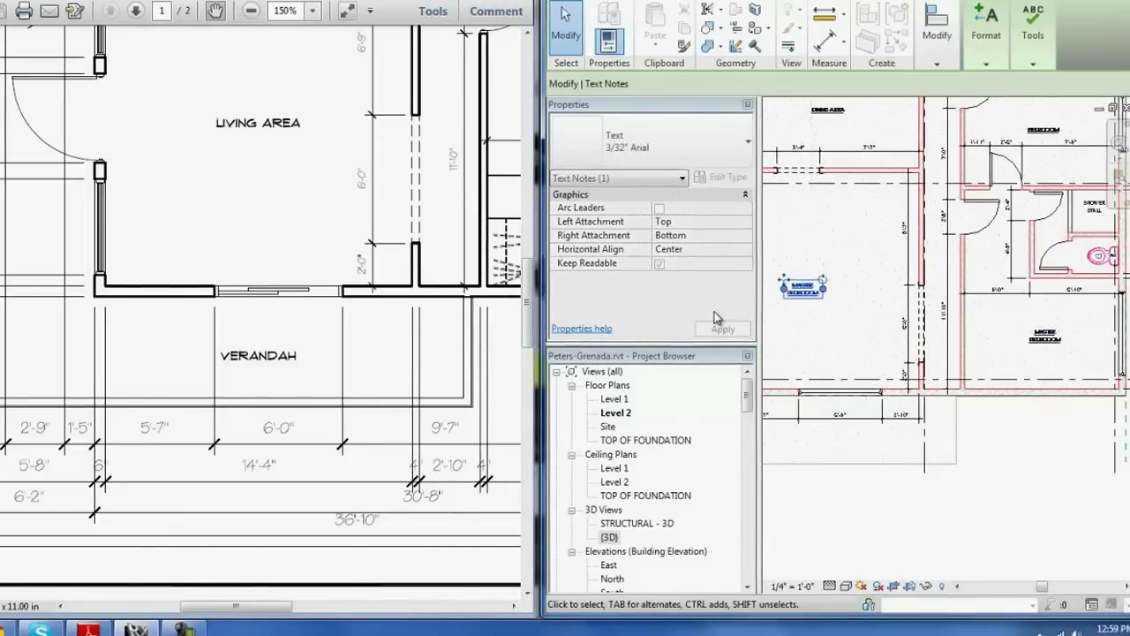
middle_drag(884, 309, 950, 356)
Step: Replace the label's text with LIVING AREA and finish it, recentring on the living room
double_click(868, 333)
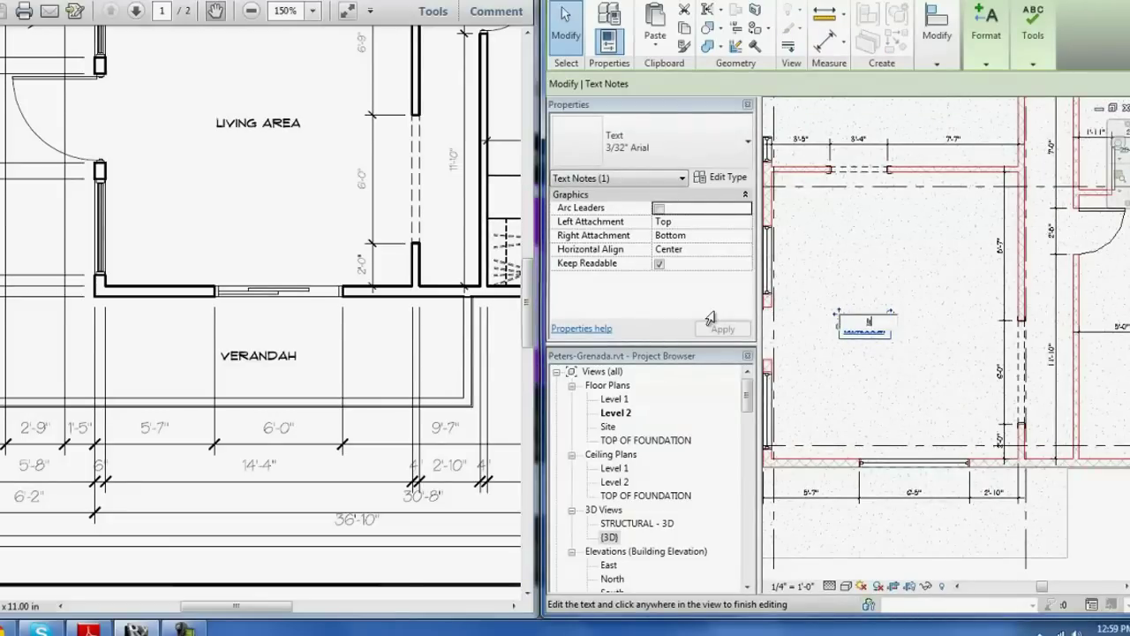
key(BackSpace)
text(LIVING AREA)
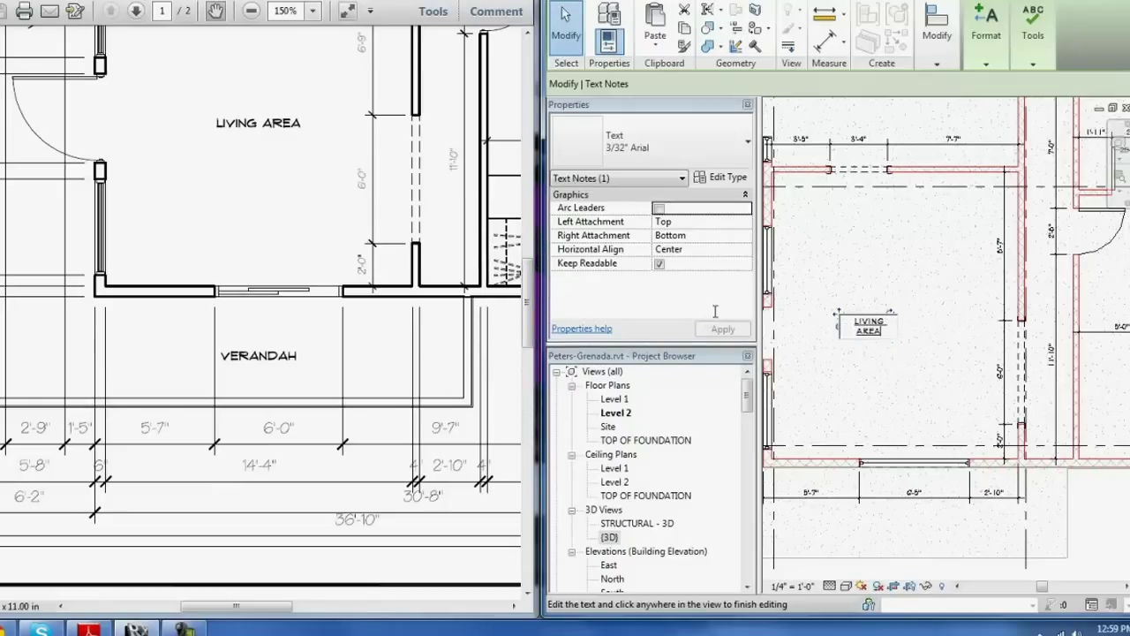
click(715, 312)
scroll(724, 324, down, 1)
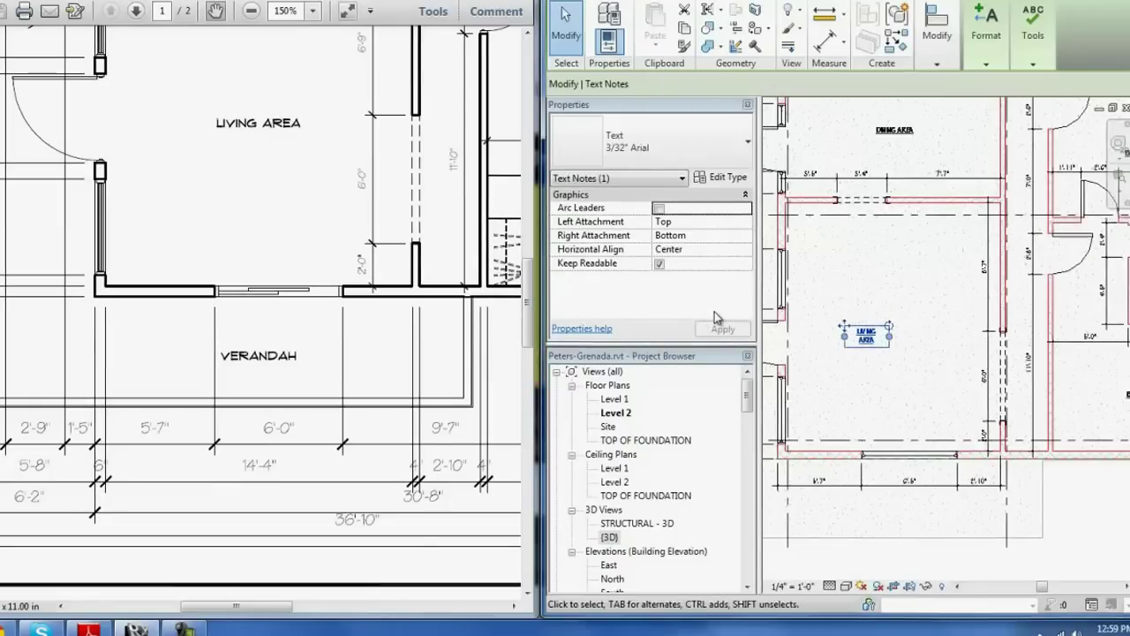
scroll(724, 324, down, 1)
middle_drag(724, 323, 717, 315)
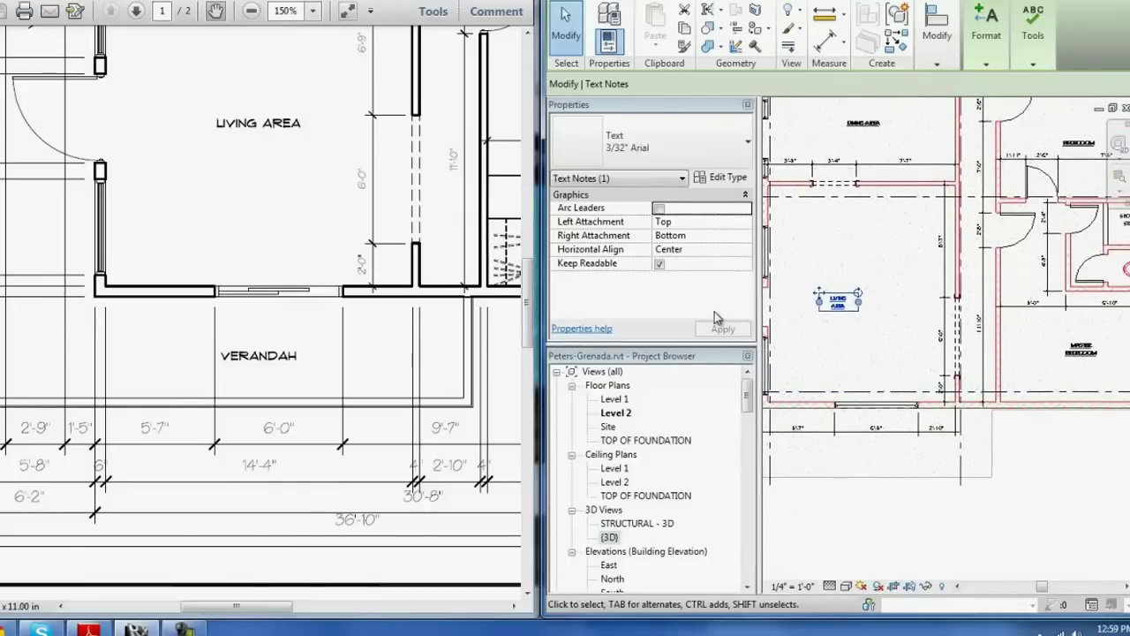
scroll(716, 317, up, 1)
Step: Deselect the living-room fixed window and dismiss the project-not-saved reminder
click(870, 399)
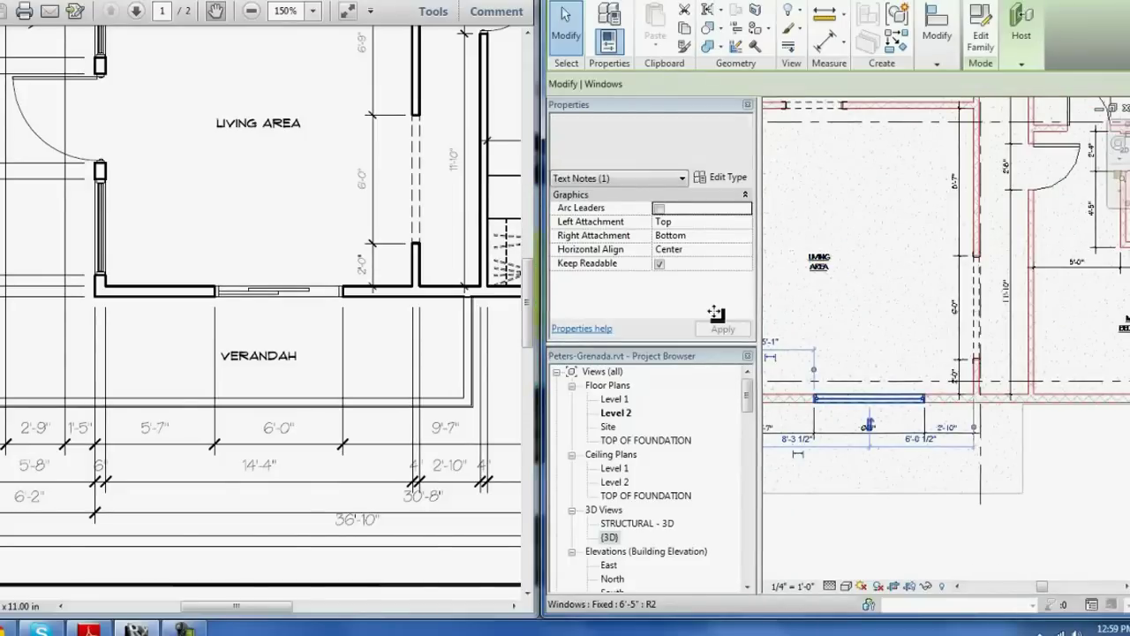
key(Escape)
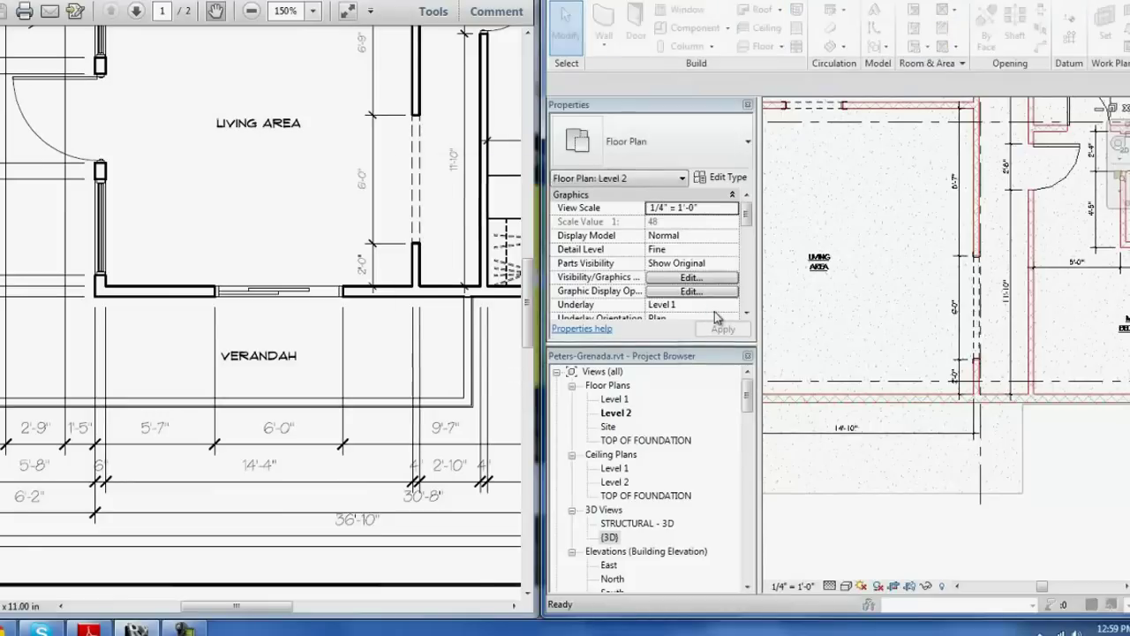
key(Return)
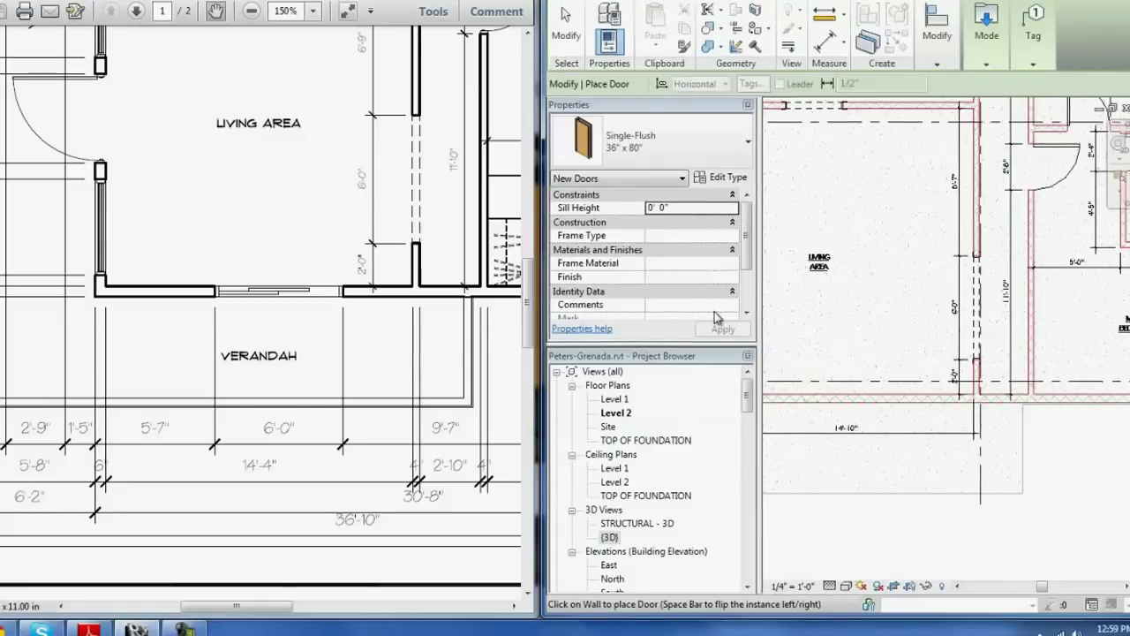
Step: Load the Doors > Sliding-2 panel.rfa family and choose its 72" x 84" type
key(Return)
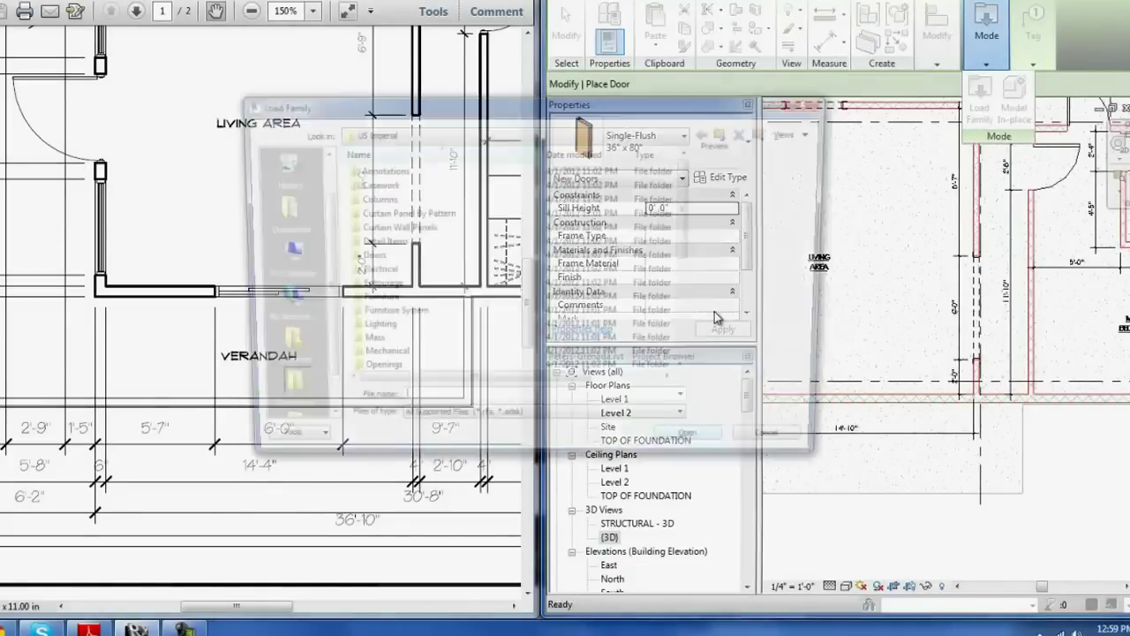
key(Return)
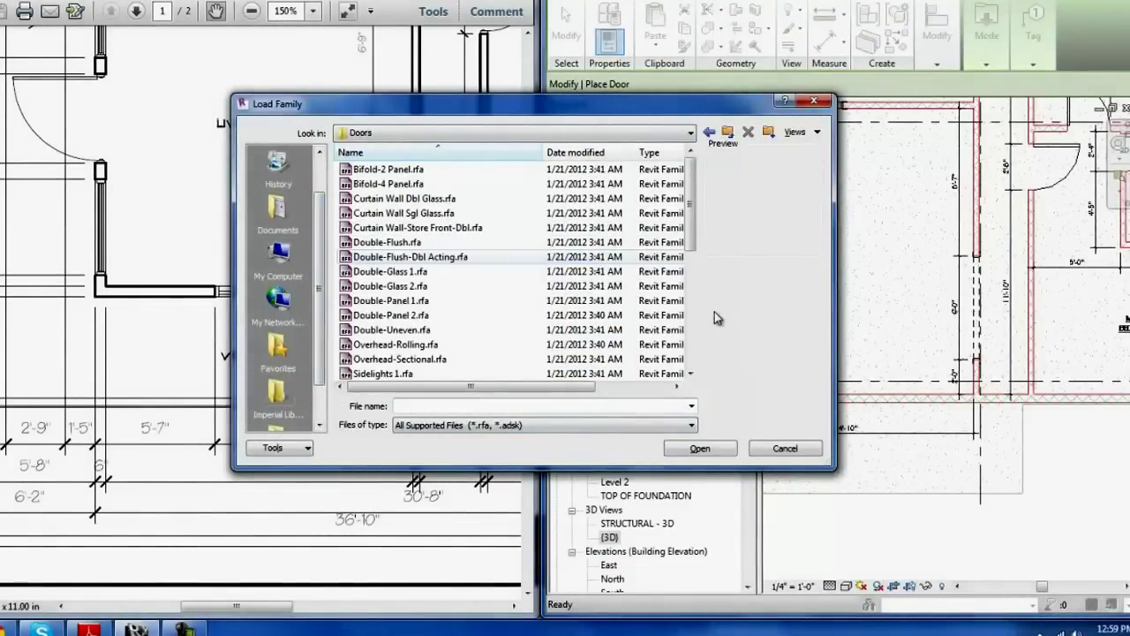
key(c)
scroll(715, 312, down, 2)
scroll(715, 311, down, 1)
scroll(715, 312, down, 1)
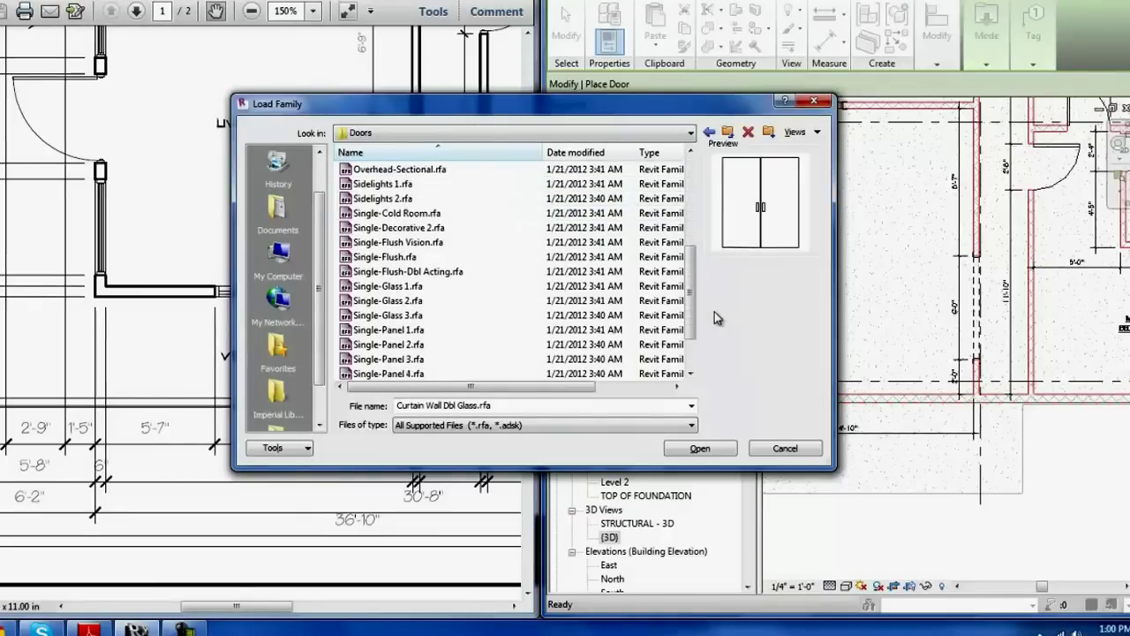
scroll(714, 312, down, 1)
scroll(715, 311, down, 1)
key(End)
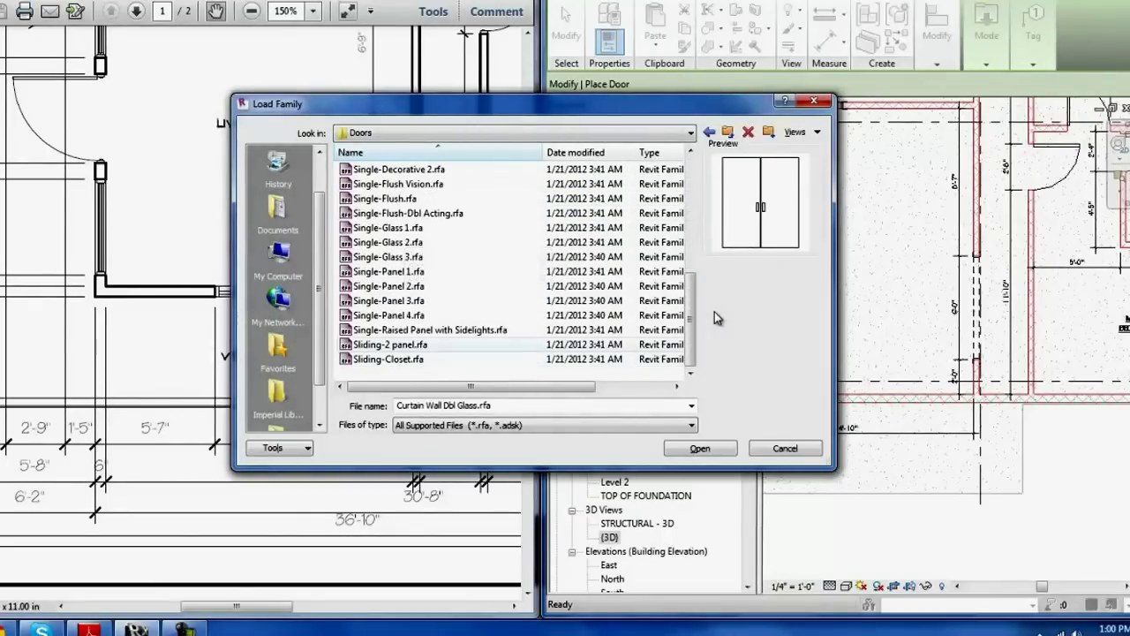
key(Up)
key(Return)
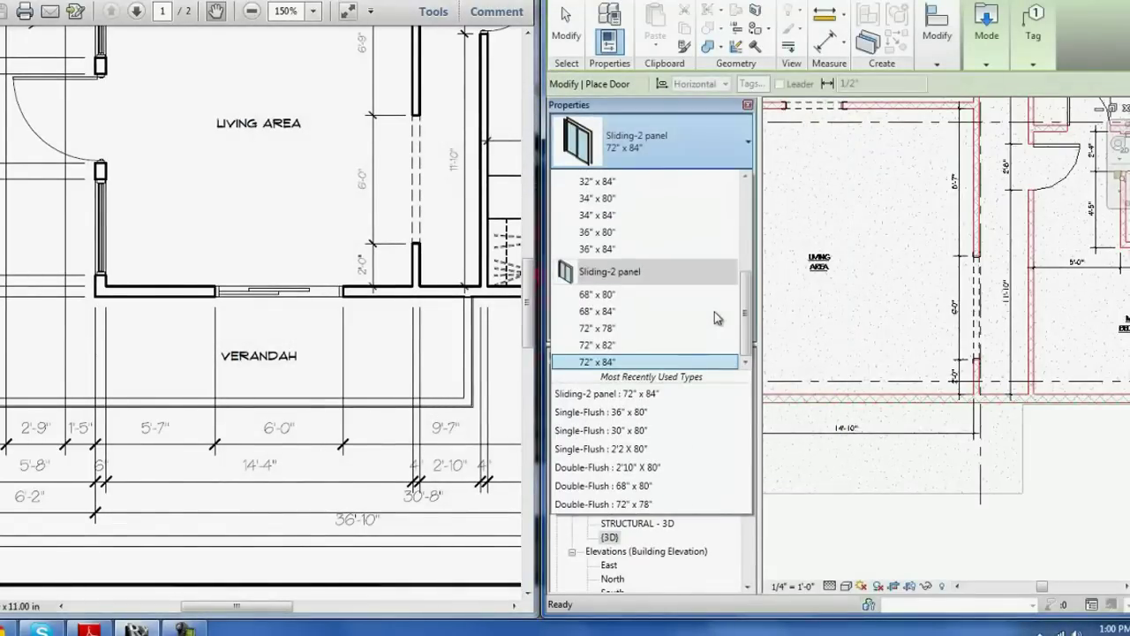
key(Escape)
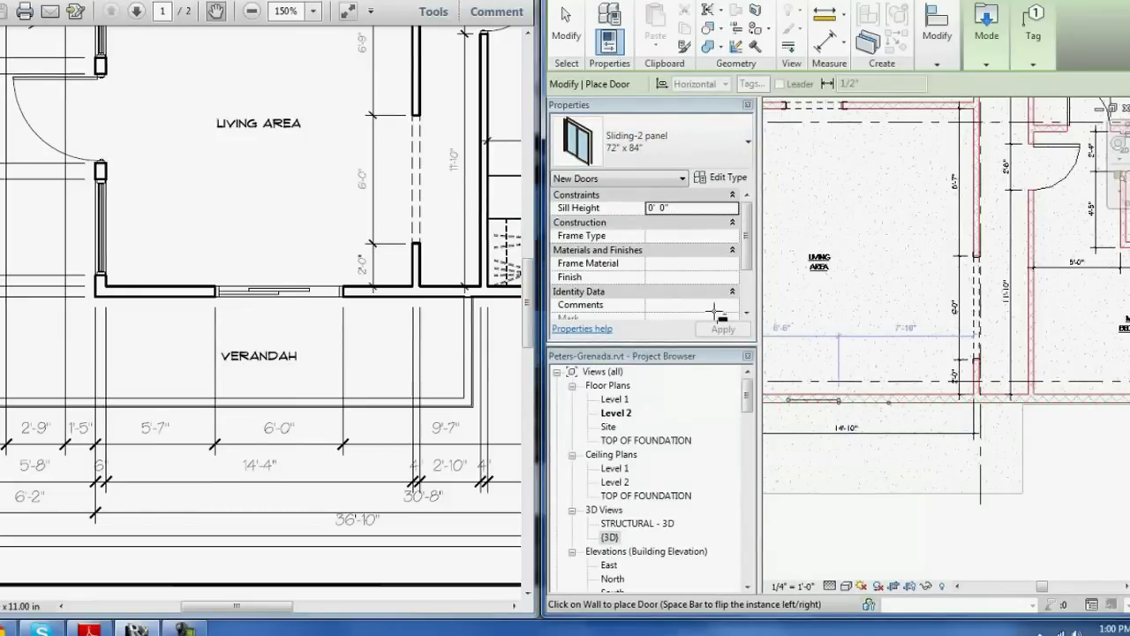
Step: Stop placing doors and split the 14'-0" verandah dimension at the door edges with Edit Witness Lines
right_click(866, 292)
click(918, 307)
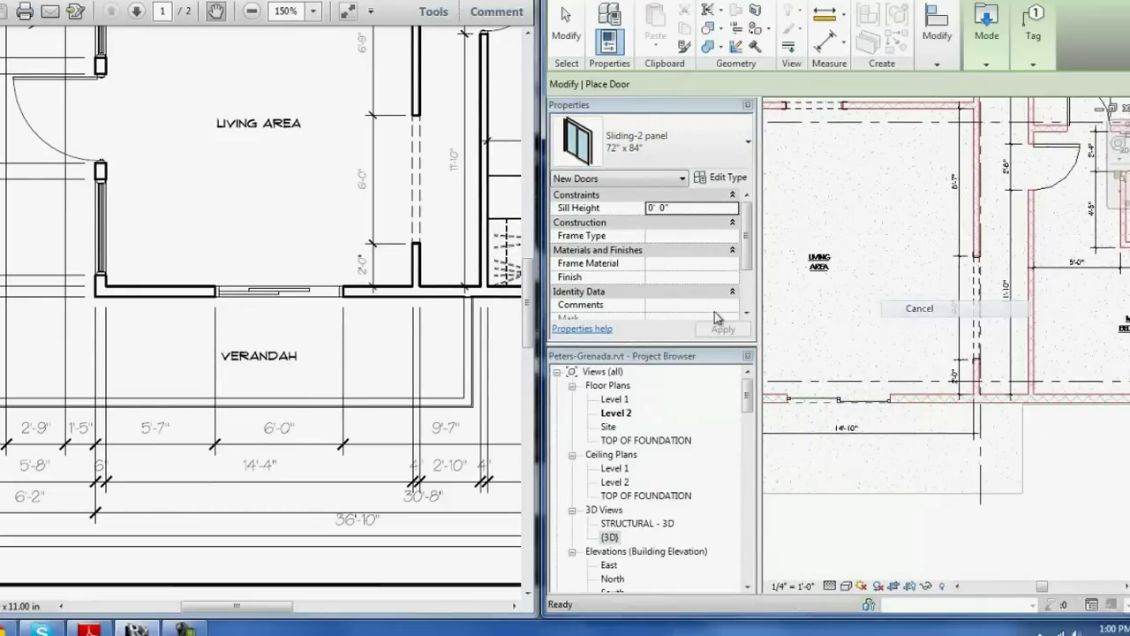
middle_drag(883, 265, 919, 216)
click(883, 378)
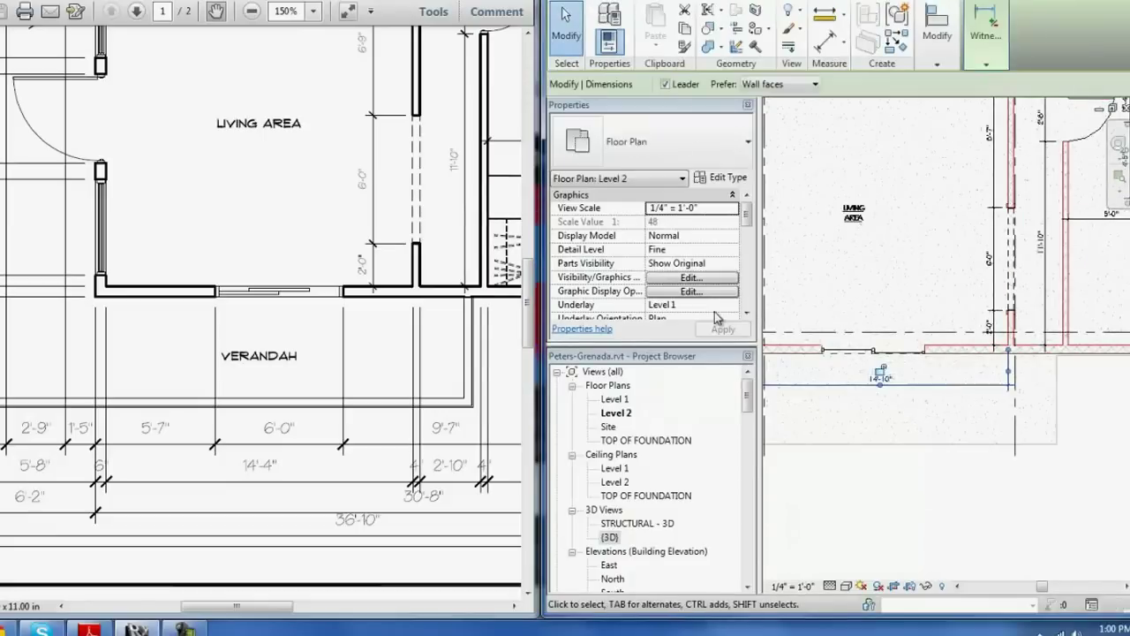
key(e)
key(w)
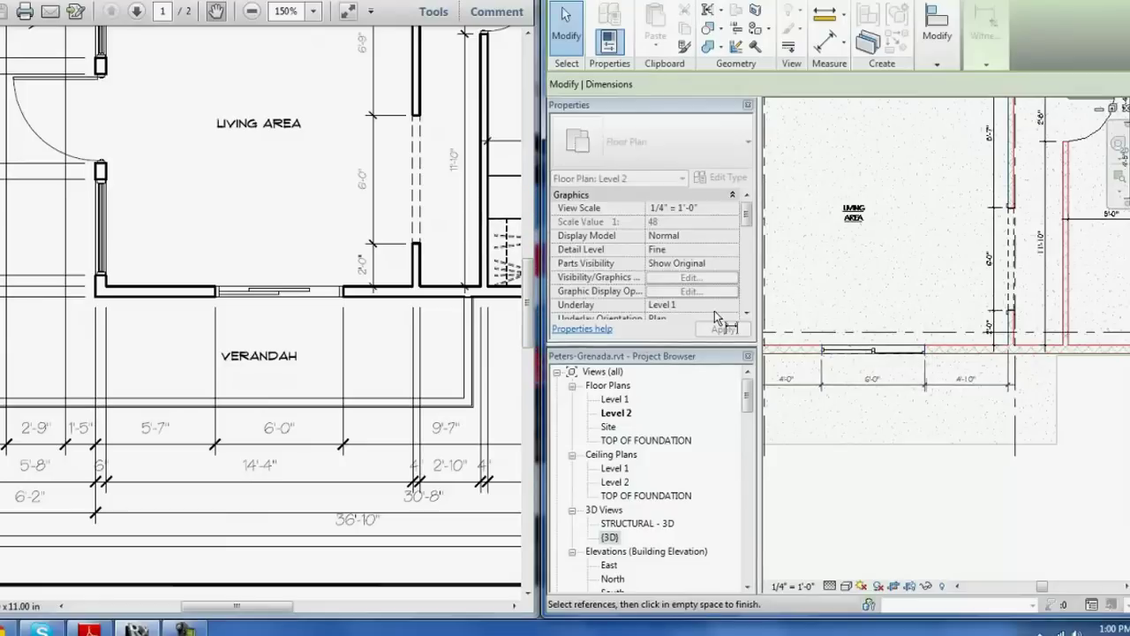
key(Escape)
middle_drag(884, 265, 975, 221)
key(Escape)
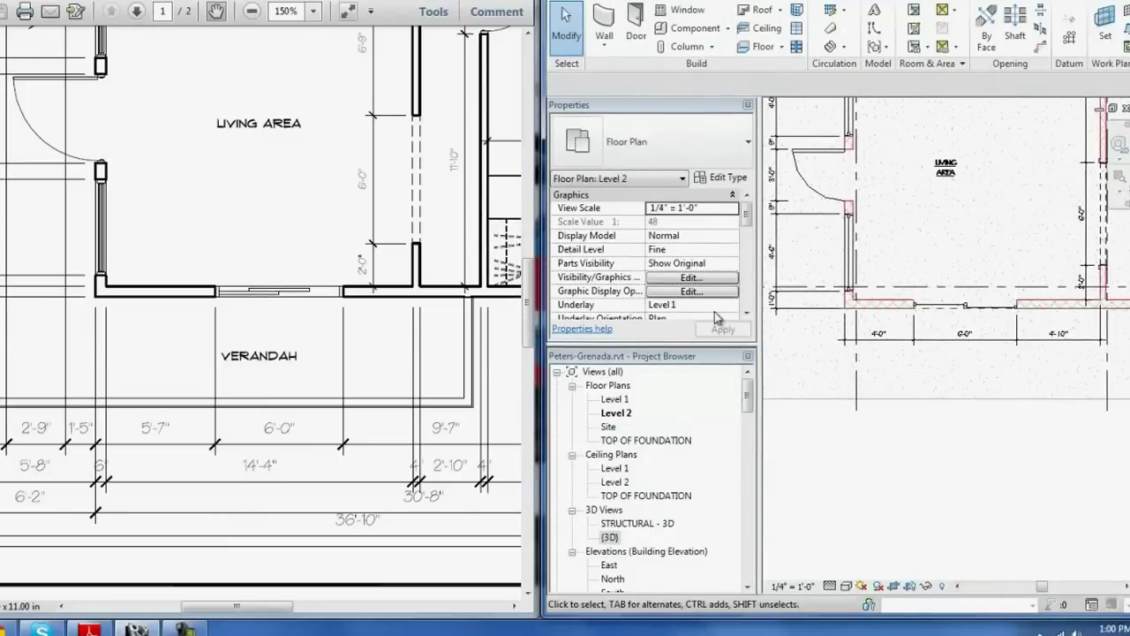
Step: Move the sliding door to sit 5'-7" from the wall's left end
click(963, 305)
click(861, 327)
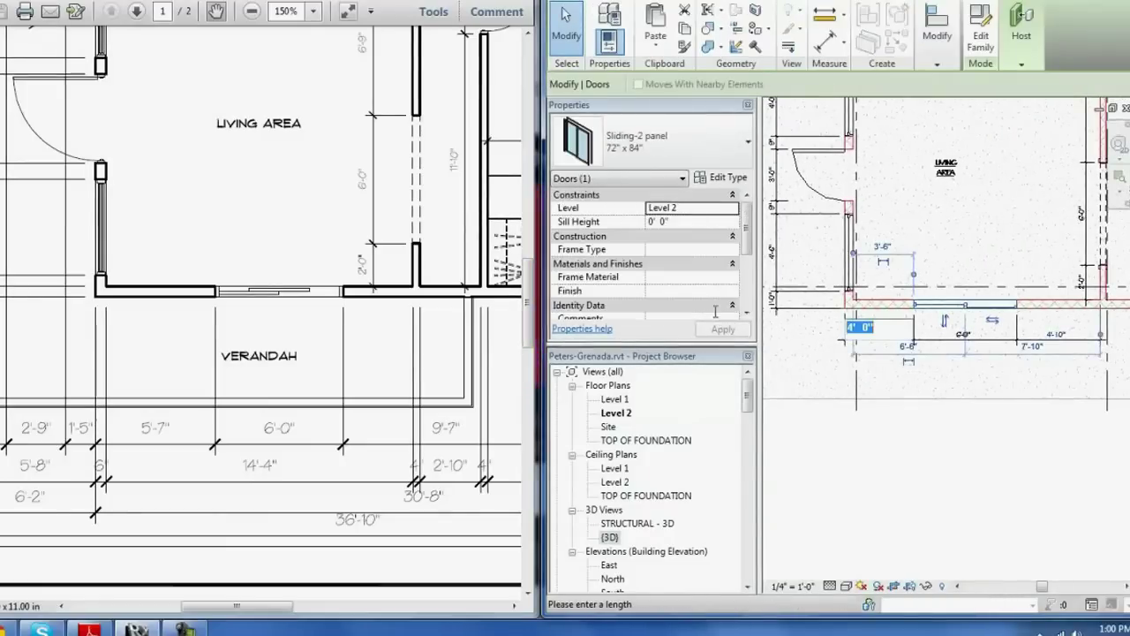
key(Return)
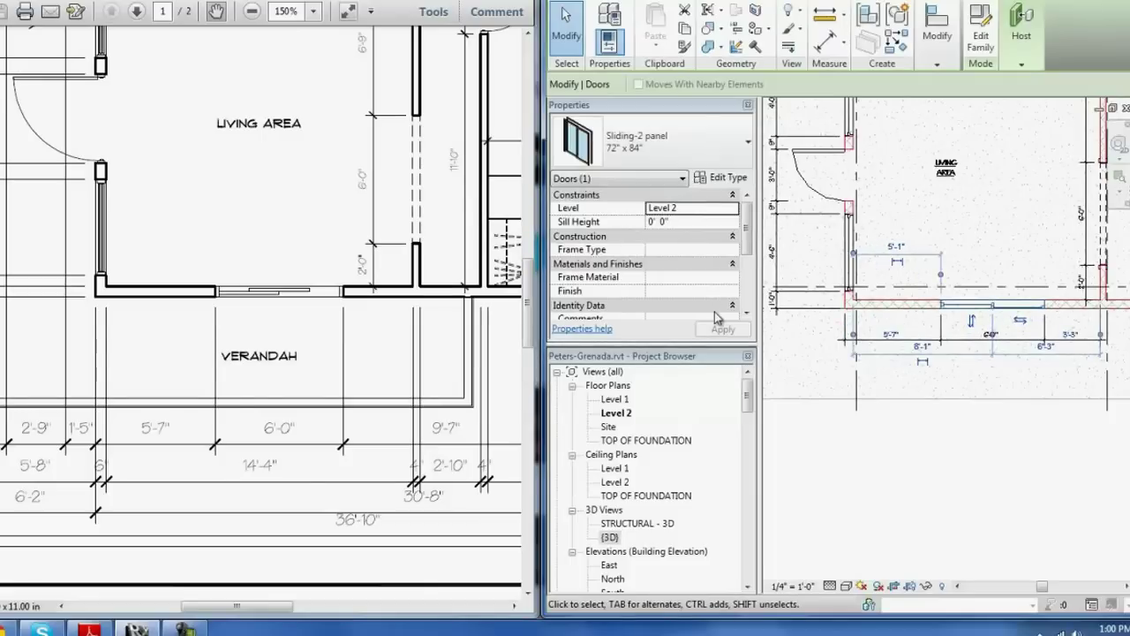
key(Escape)
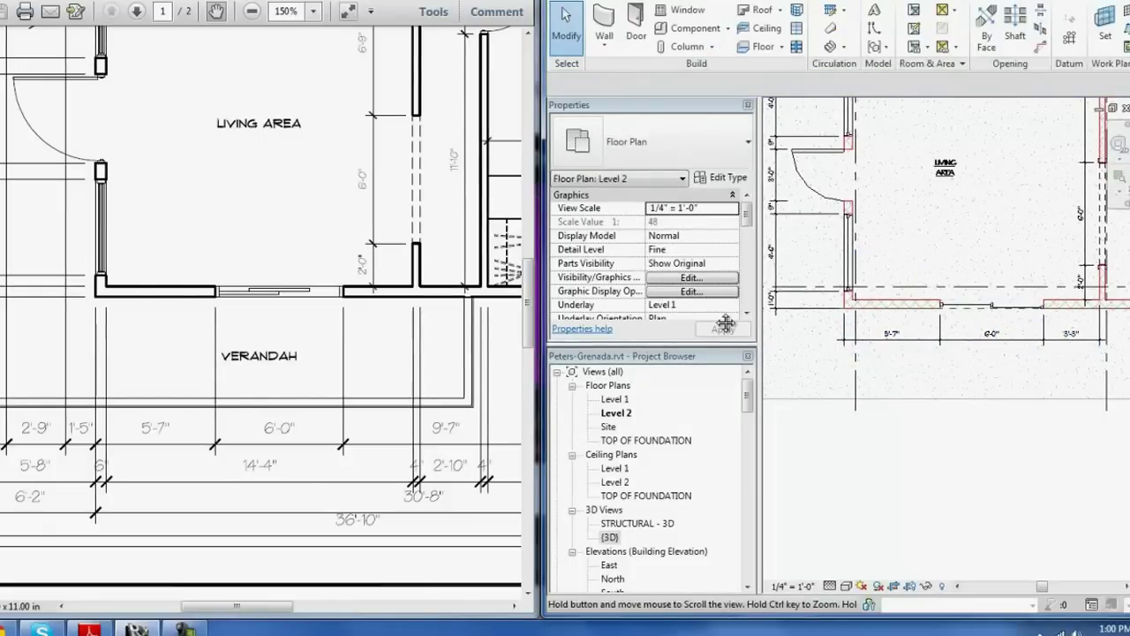
middle_drag(1025, 264, 883, 268)
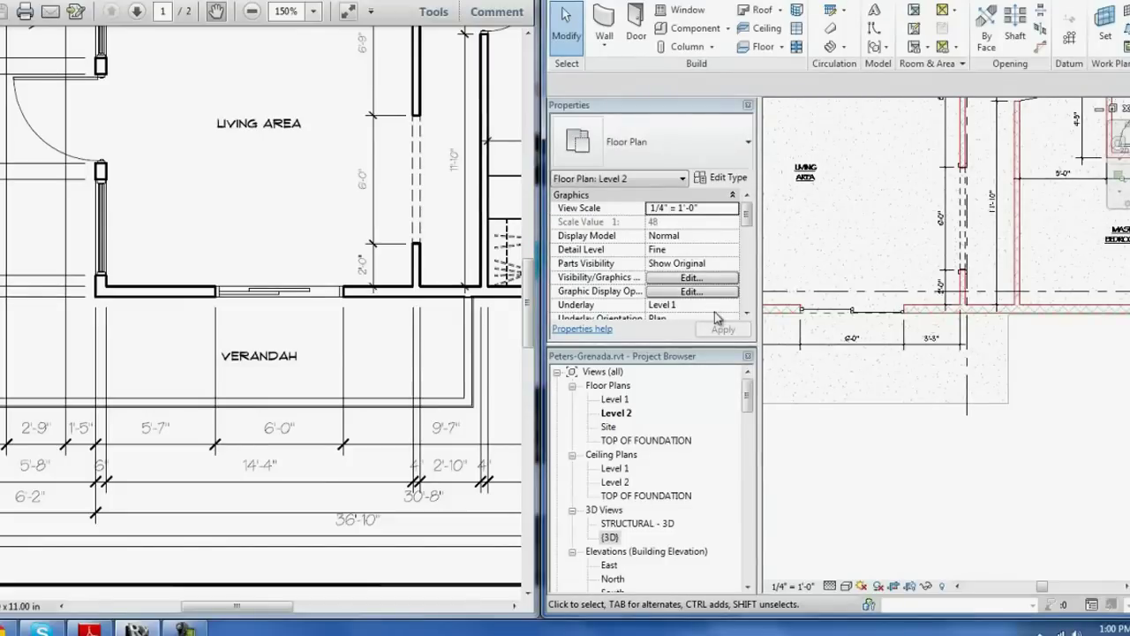
Step: Pan to the master bedroom, try Create Similar on its window, then cancel placement
scroll(713, 311, right, 5)
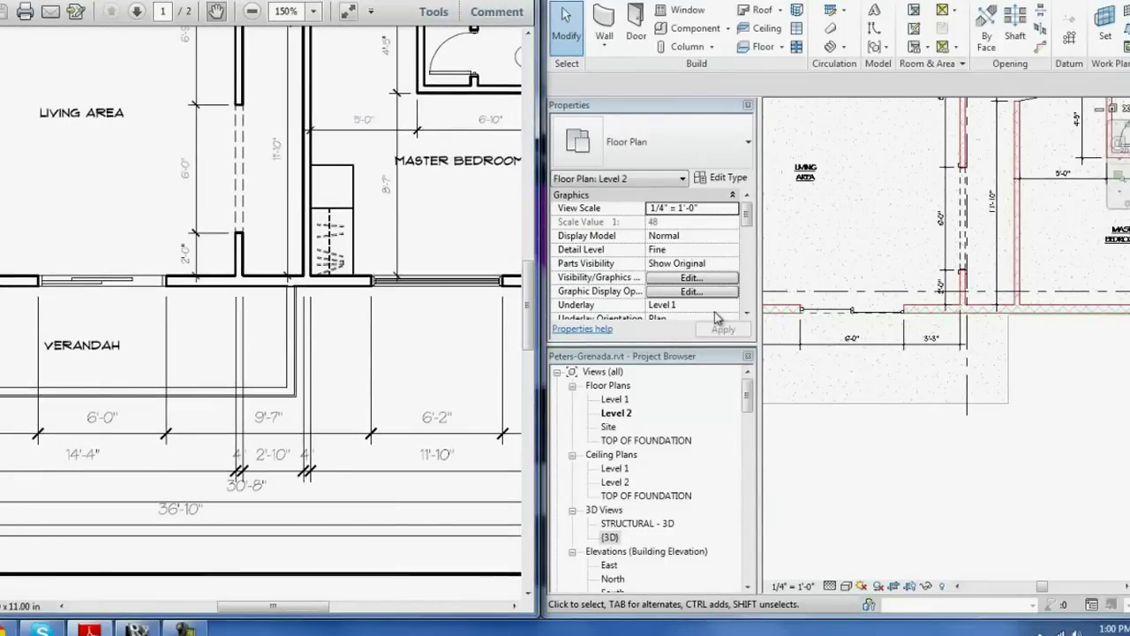
middle_drag(716, 317, 724, 321)
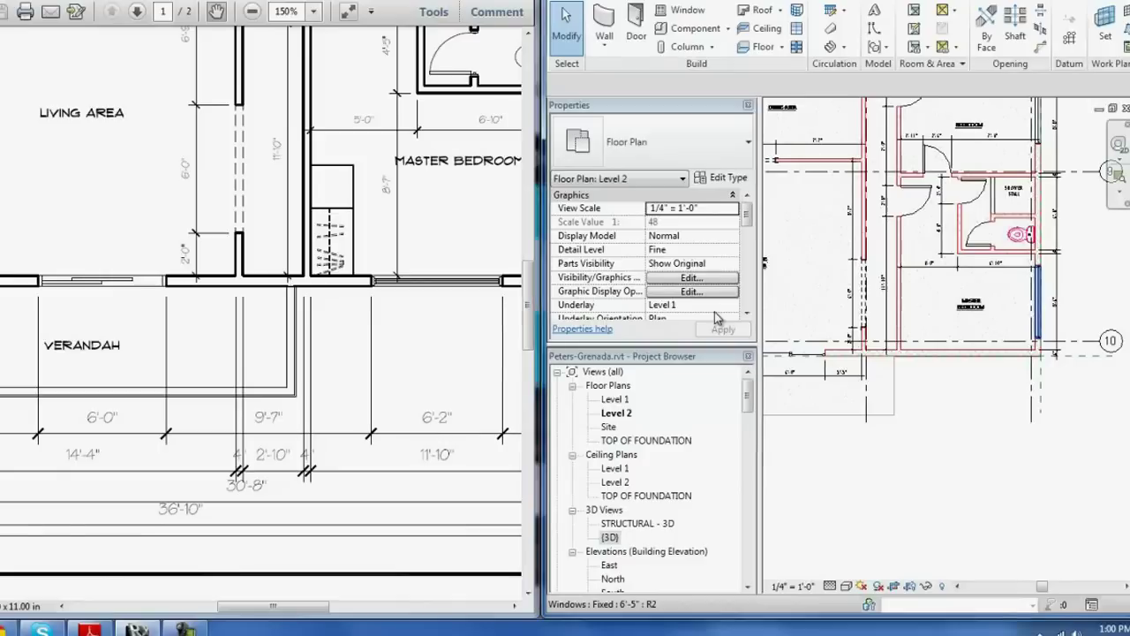
right_click(1038, 301)
click(1037, 397)
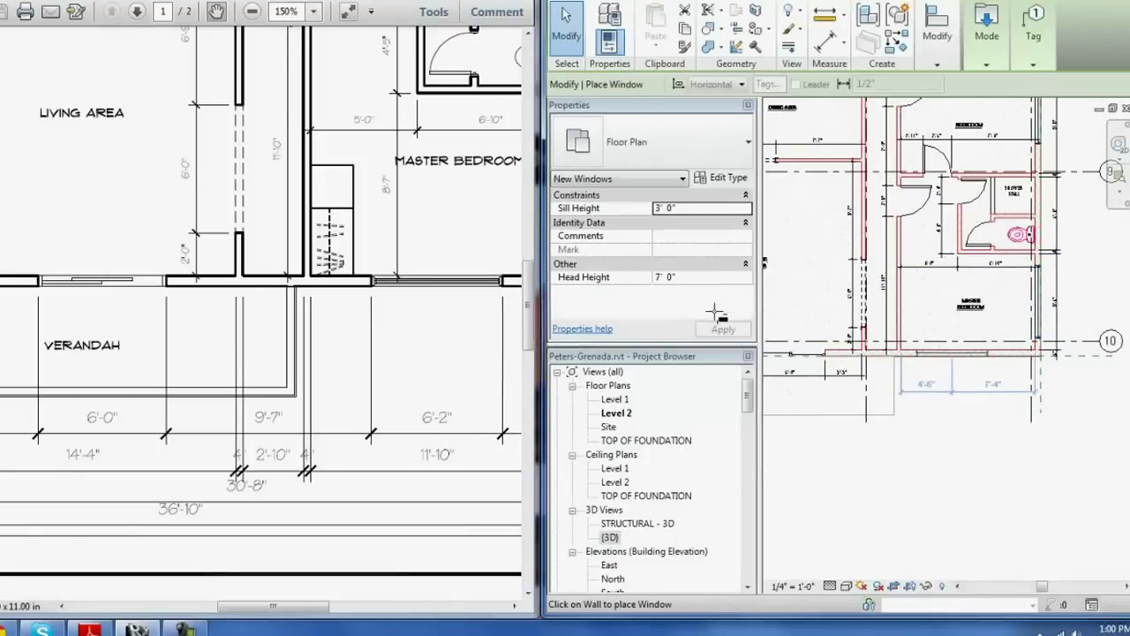
right_click(953, 341)
key(Escape)
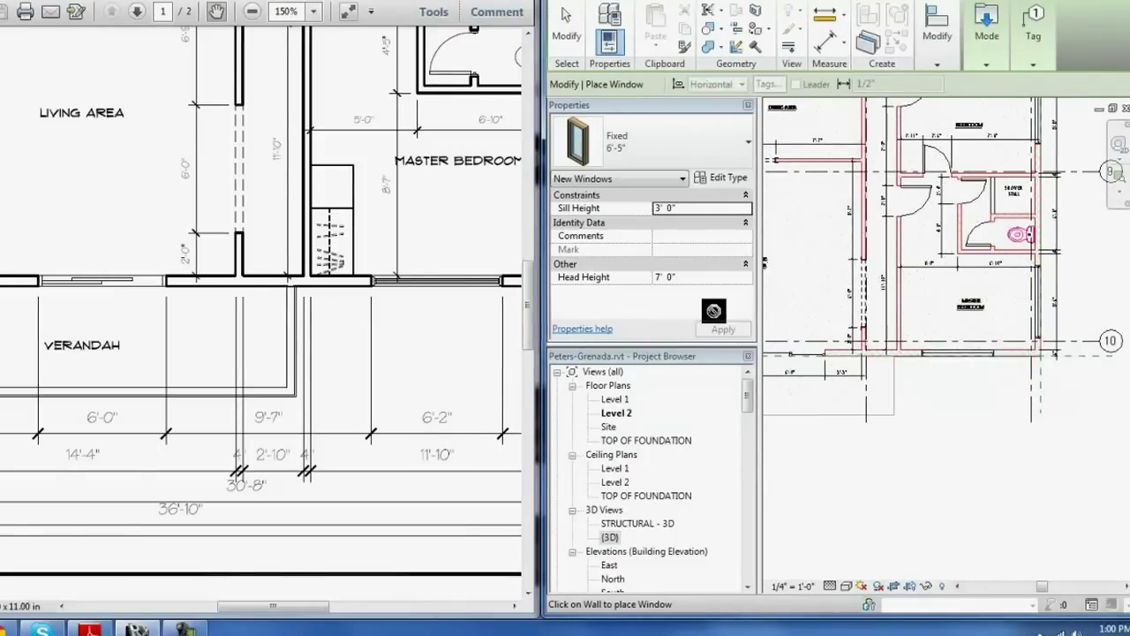
key(Escape)
Step: Revise the reference points of the dimension string below the master bedroom wall
click(808, 366)
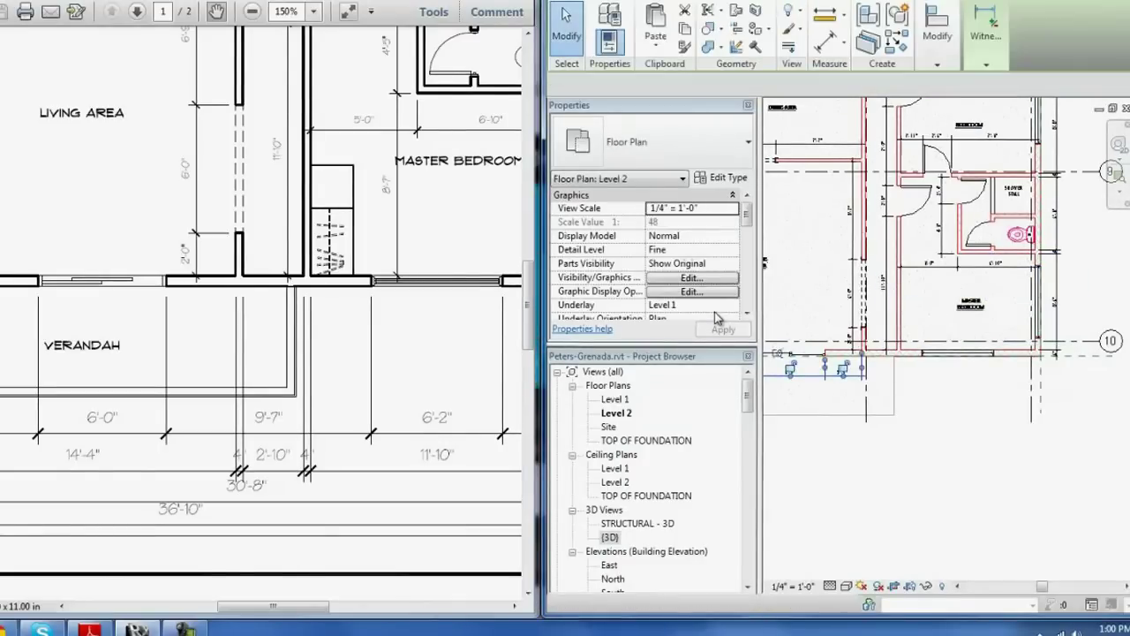
key(e)
key(w)
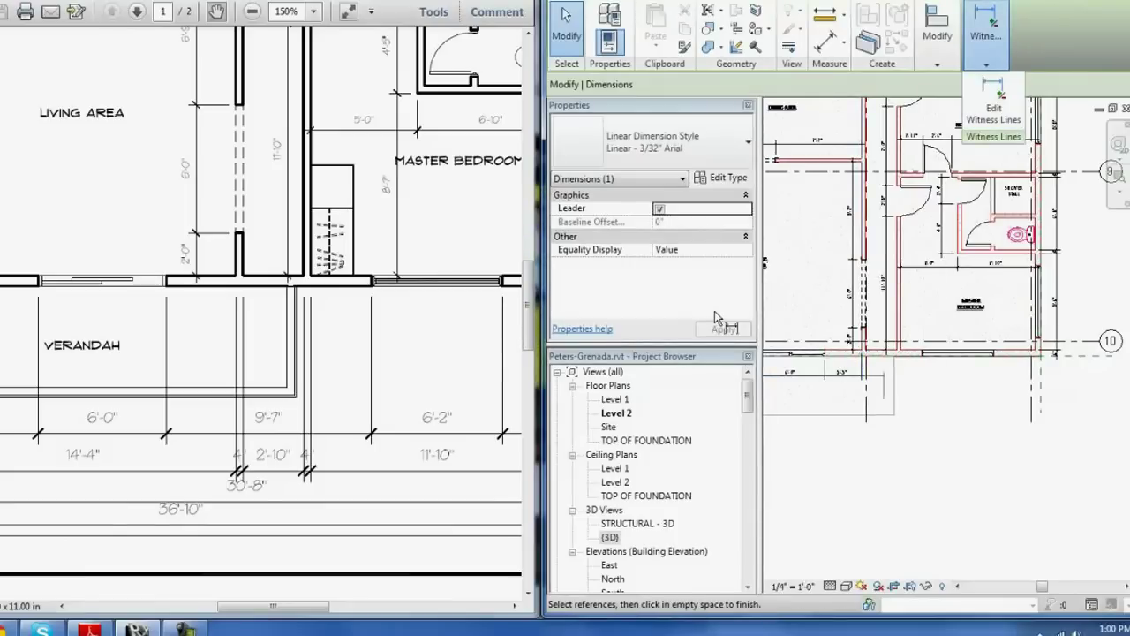
scroll(715, 311, up, 5)
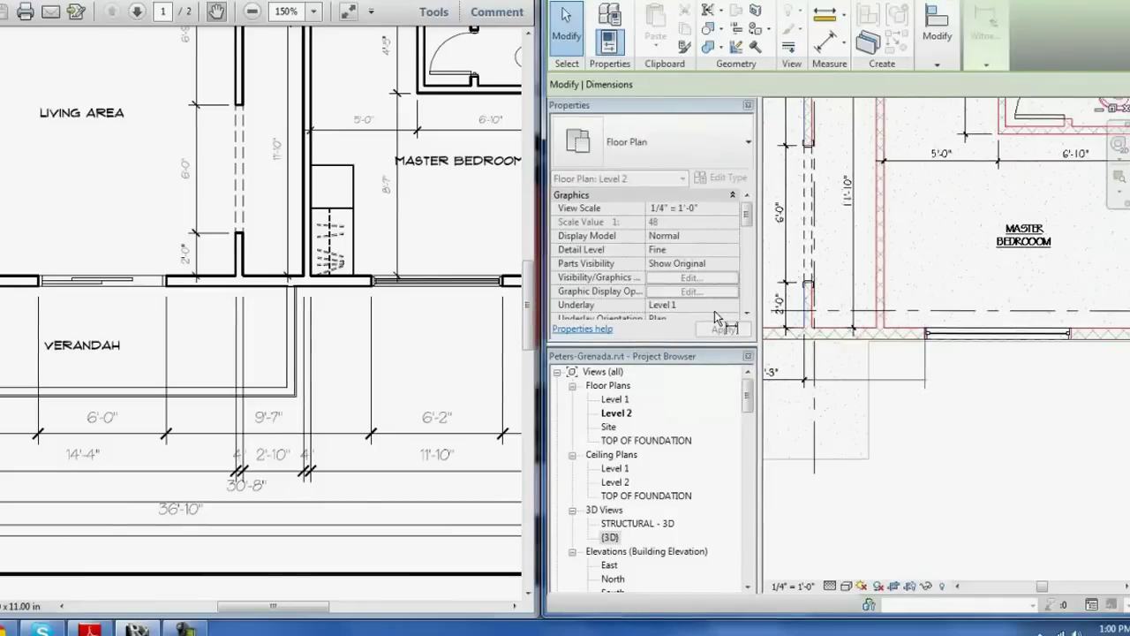
key(Escape)
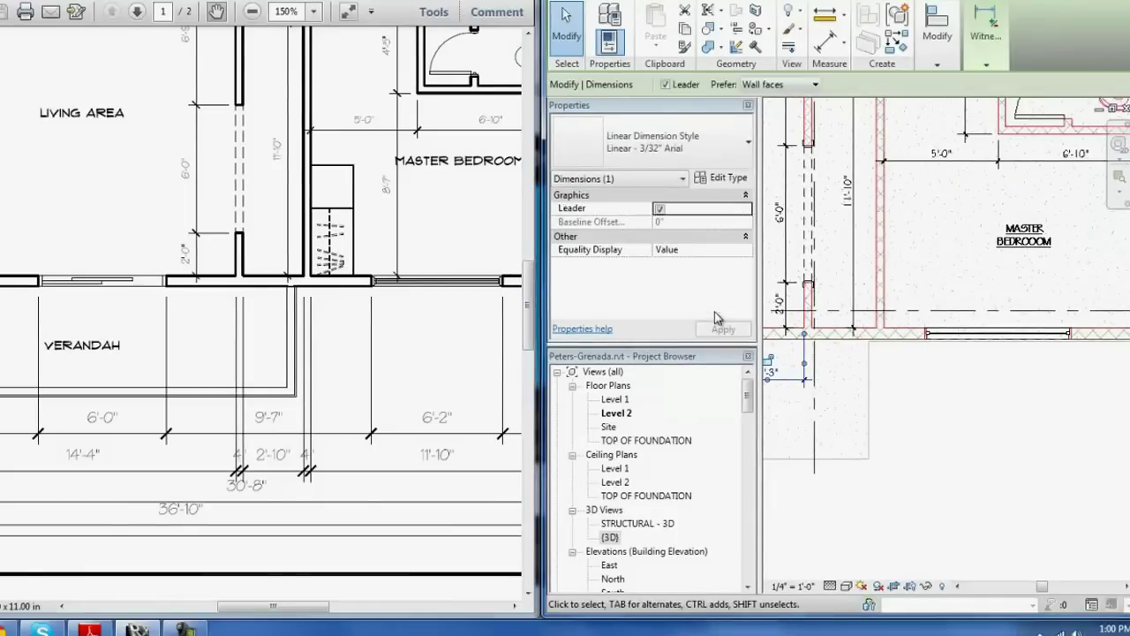